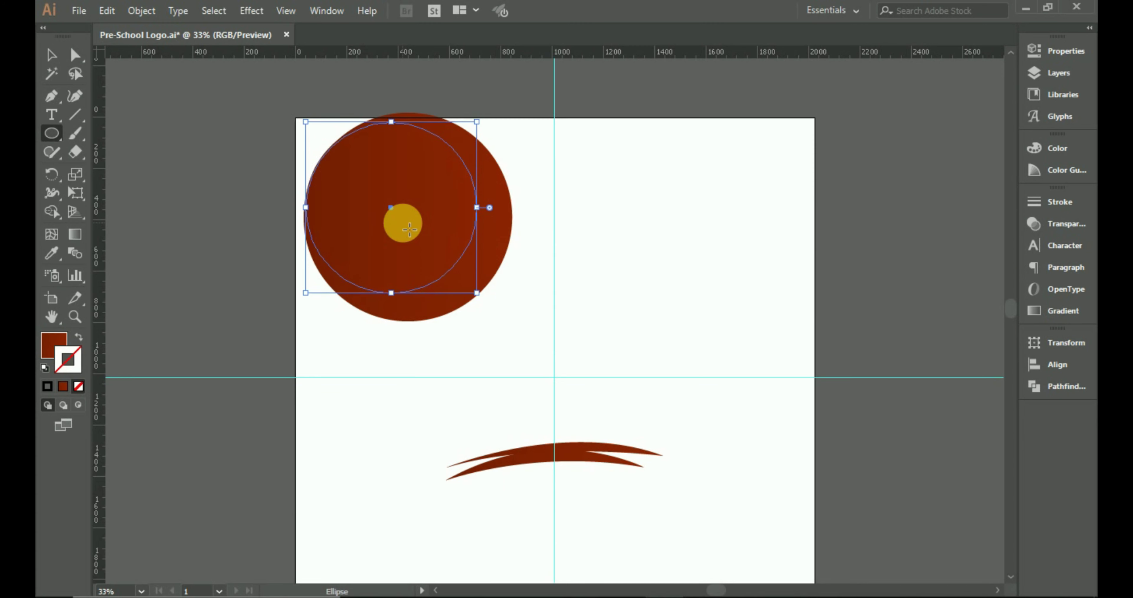
- Position the smaller circle over the large brown one and subtract it with Minus Front to form a crescent
{"action": "left_click", "coordinate": [51, 55]}
{"action": "left_click_drag", "start_coordinate": [477, 295], "coordinate": [449, 280]}
{"action": "left_click", "coordinate": [1044, 386]}
{"action": "left_click", "coordinate": [887, 374]}
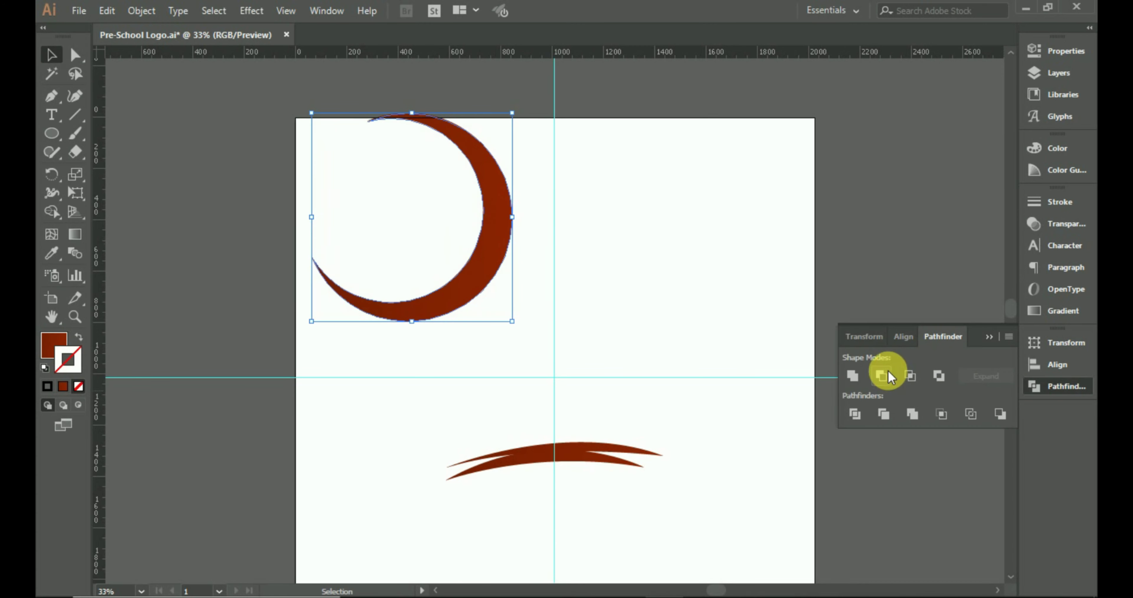
{"action": "left_click", "coordinate": [991, 333]}
- Move the crescent onto the curved ground strokes and rotate it so its thick side rises like a tree trunk
{"action": "left_click_drag", "start_coordinate": [490, 193], "coordinate": [545, 455]}
{"action": "scroll", "coordinate": [572, 396], "scroll_direction": "down", "scroll_amount": 3}
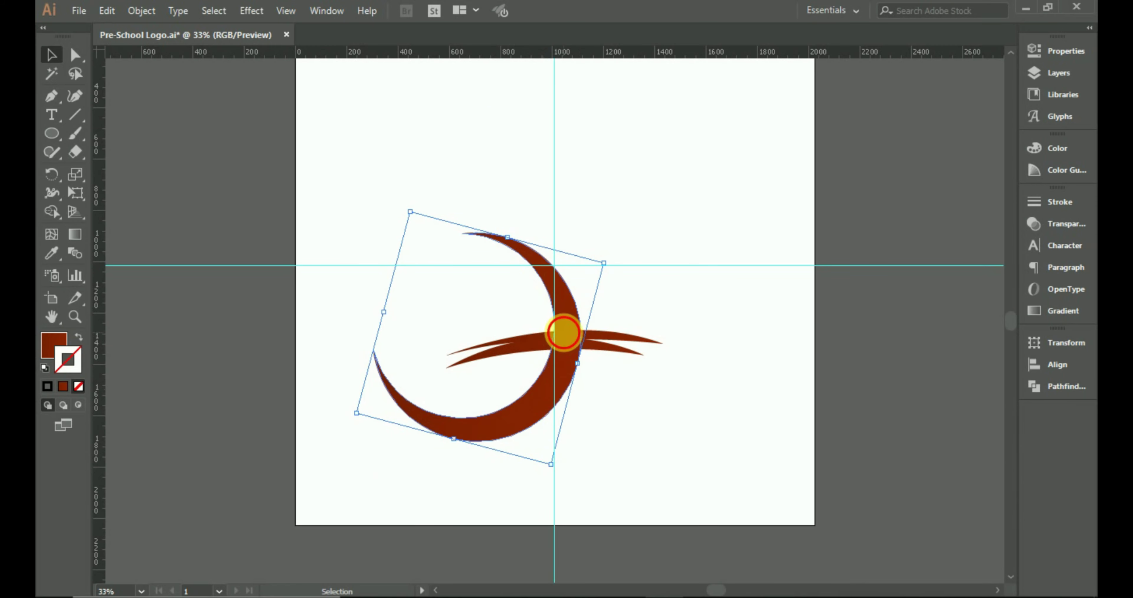
{"action": "left_click_drag", "start_coordinate": [564, 334], "coordinate": [560, 334]}
{"action": "left_click_drag", "start_coordinate": [551, 473], "coordinate": [540, 474]}
{"action": "left_click_drag", "start_coordinate": [562, 360], "coordinate": [562, 337]}
{"action": "scroll", "coordinate": [559, 339], "scroll_direction": "up", "scroll_amount": 1}
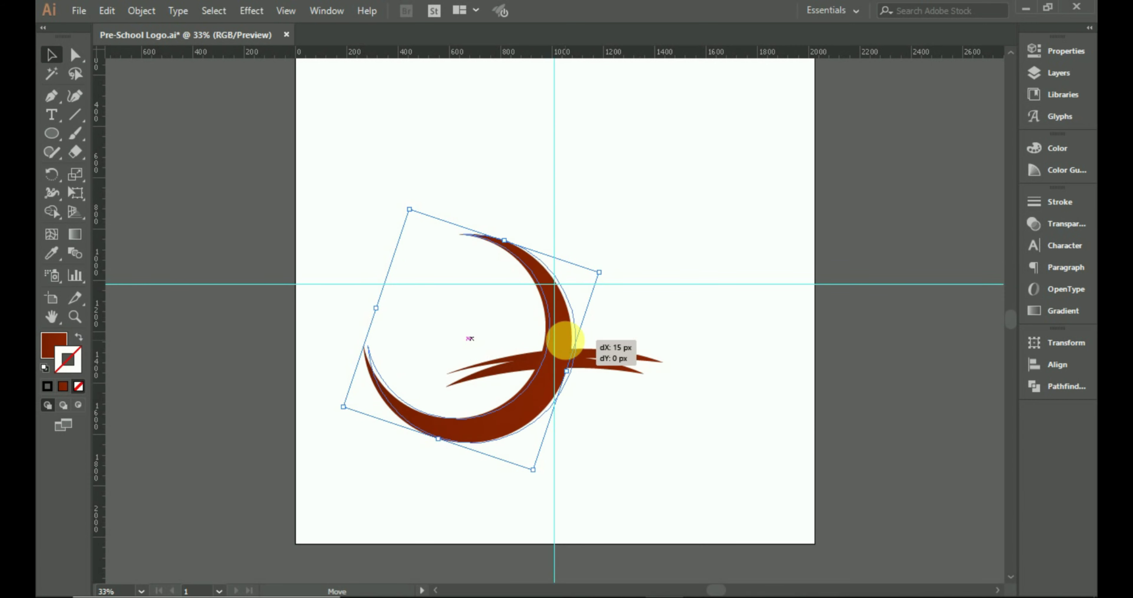
{"action": "left_click", "coordinate": [633, 430]}
{"action": "scroll", "coordinate": [632, 424], "scroll_direction": "down", "scroll_amount": 3}
{"action": "left_click_drag", "start_coordinate": [570, 289], "coordinate": [577, 259]}
{"action": "scroll", "coordinate": [612, 392], "scroll_direction": "up", "scroll_amount": 3}
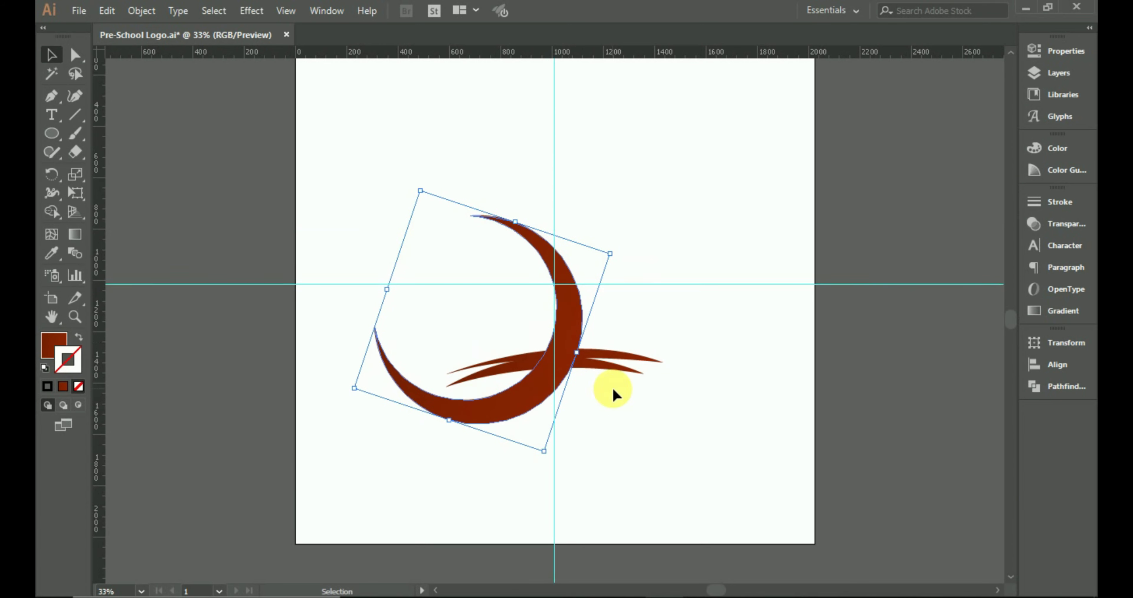
- Erase the crescent's lower portion beneath the ground strokes, keeping the ground shapes intact and the curved trunk above them
{"action": "left_click", "coordinate": [75, 152]}
{"action": "left_click_drag", "start_coordinate": [564, 377], "coordinate": [347, 341]}
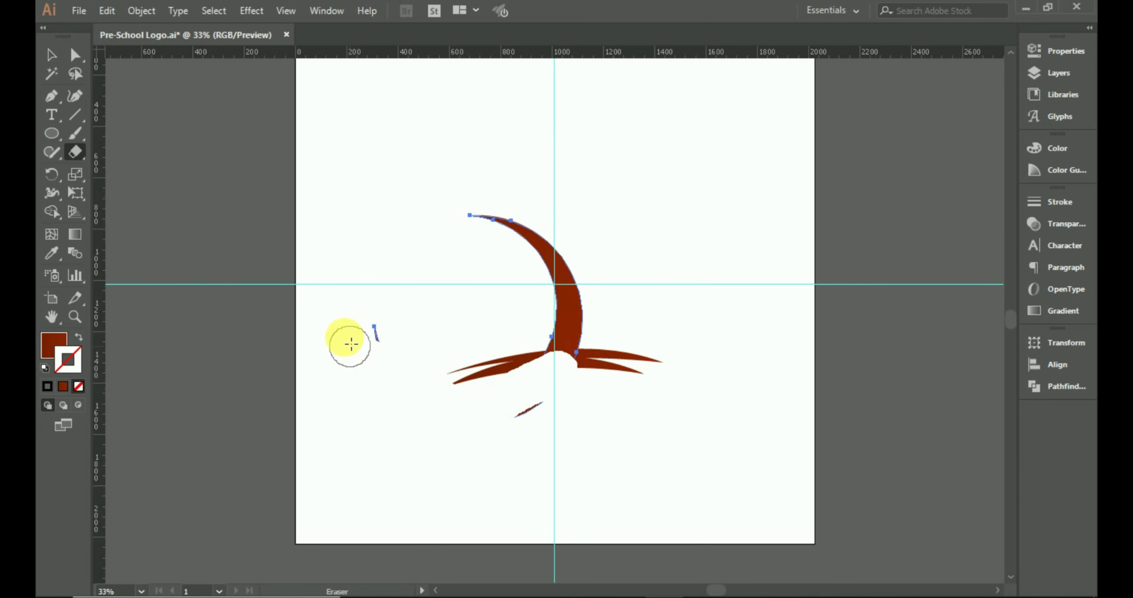
{"action": "left_click", "coordinate": [549, 407]}
{"action": "scroll", "coordinate": [678, 468], "scroll_direction": "up", "scroll_amount": 2}
{"action": "key", "text": "v"}
{"action": "left_click", "coordinate": [325, 147]}
{"action": "scroll", "coordinate": [751, 283], "scroll_direction": "up", "scroll_amount": 1}
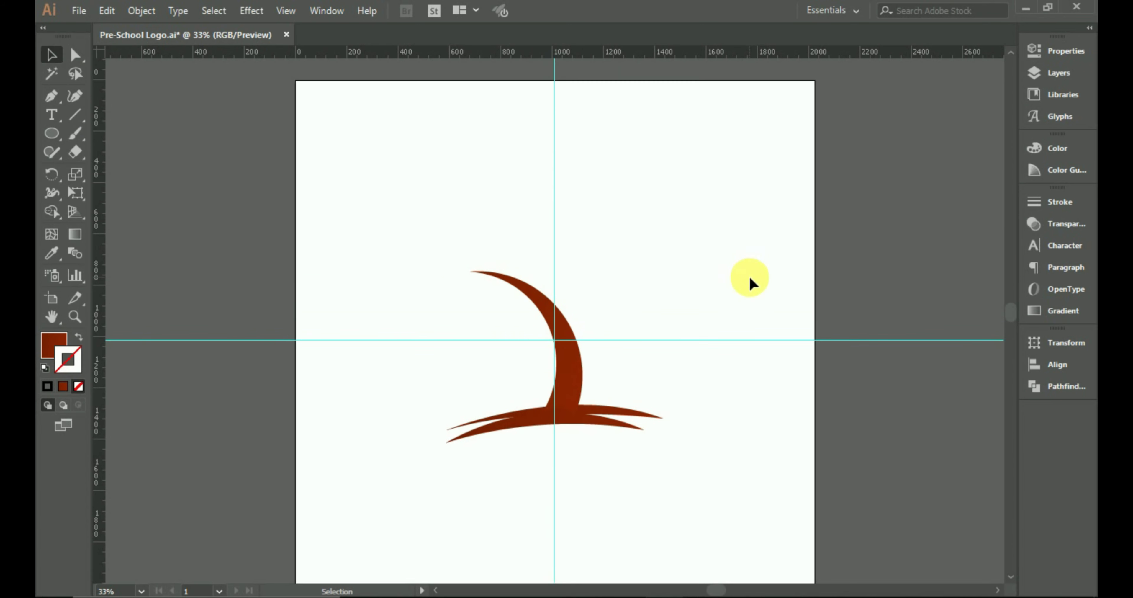
- Duplicate the trunk curve slightly above the original
{"action": "left_click_drag", "start_coordinate": [556, 323], "coordinate": [565, 262]}
{"action": "left_click_drag", "start_coordinate": [592, 355], "coordinate": [583, 328]}
{"action": "key", "text": "ctrl+z"}
{"action": "key", "text": "v"}
{"action": "left_click_drag", "start_coordinate": [577, 266], "coordinate": [559, 293]}
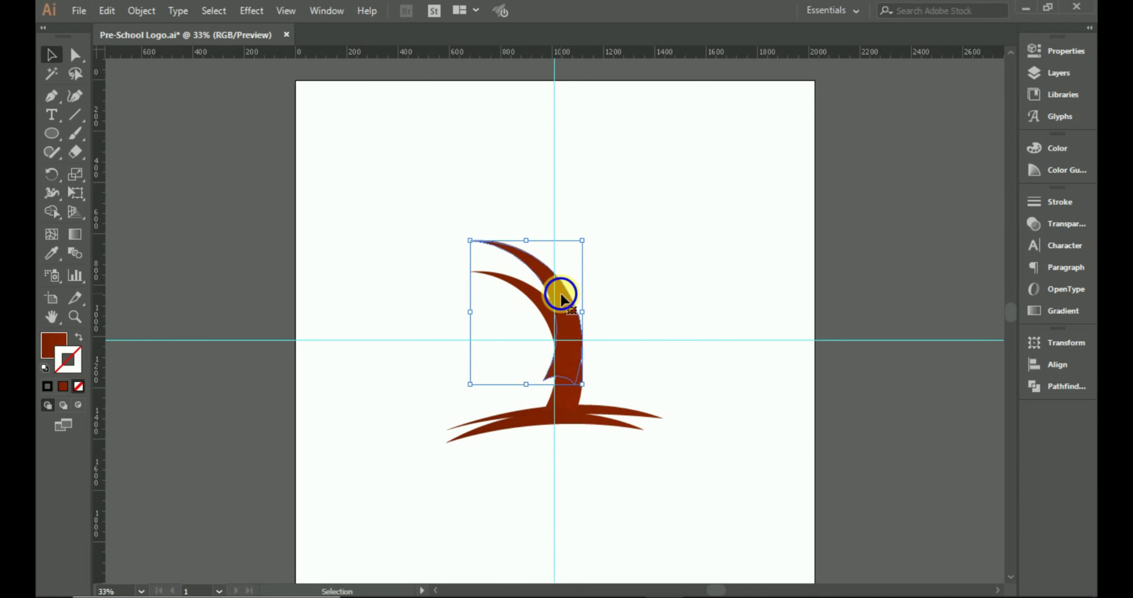
- Reflect the duplicated trunk curve across an axis angled at 176°
{"action": "right_click", "coordinate": [560, 293]}
{"action": "mouse_move", "coordinate": [616, 501]}
{"action": "left_click", "coordinate": [766, 421]}
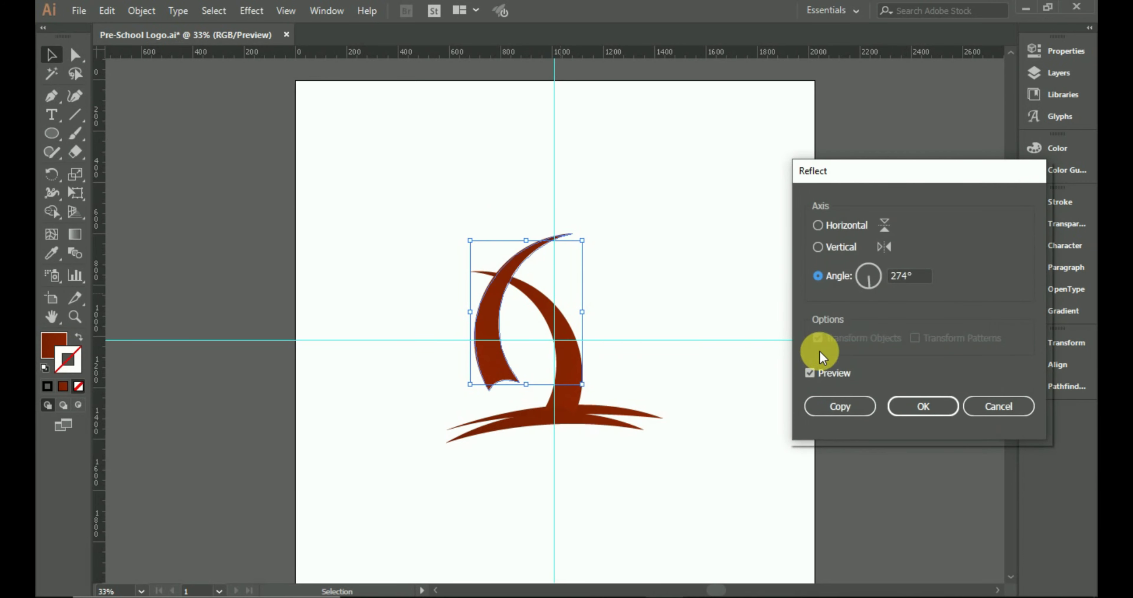
{"action": "left_click", "coordinate": [860, 276]}
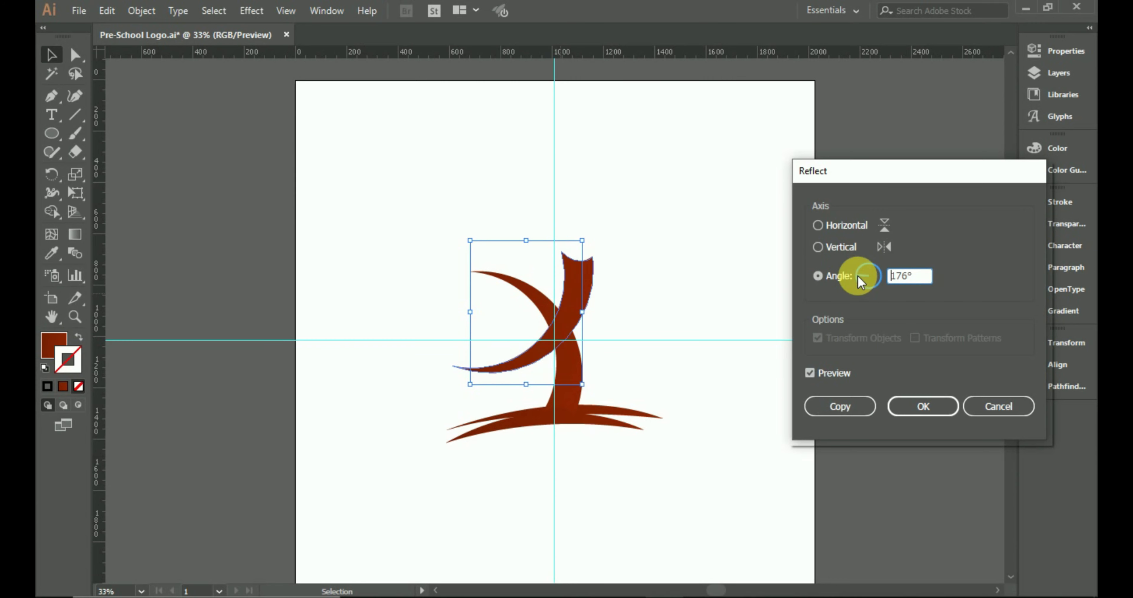
{"action": "left_click", "coordinate": [924, 406]}
- Shrink and rotate the reflected curve into a lower branch left of the trunk, and erase its excess end
{"action": "left_click_drag", "start_coordinate": [572, 298], "coordinate": [607, 194]}
{"action": "mouse_move", "coordinate": [577, 253]}
{"action": "left_mouse_down"}
{"action": "mouse_move", "coordinate": [566, 249]}
{"action": "mouse_move", "coordinate": [579, 261]}
{"action": "mouse_move", "coordinate": [567, 203]}
{"action": "left_mouse_up"}
{"action": "left_click", "coordinate": [573, 249]}
{"action": "left_click", "coordinate": [75, 153]}
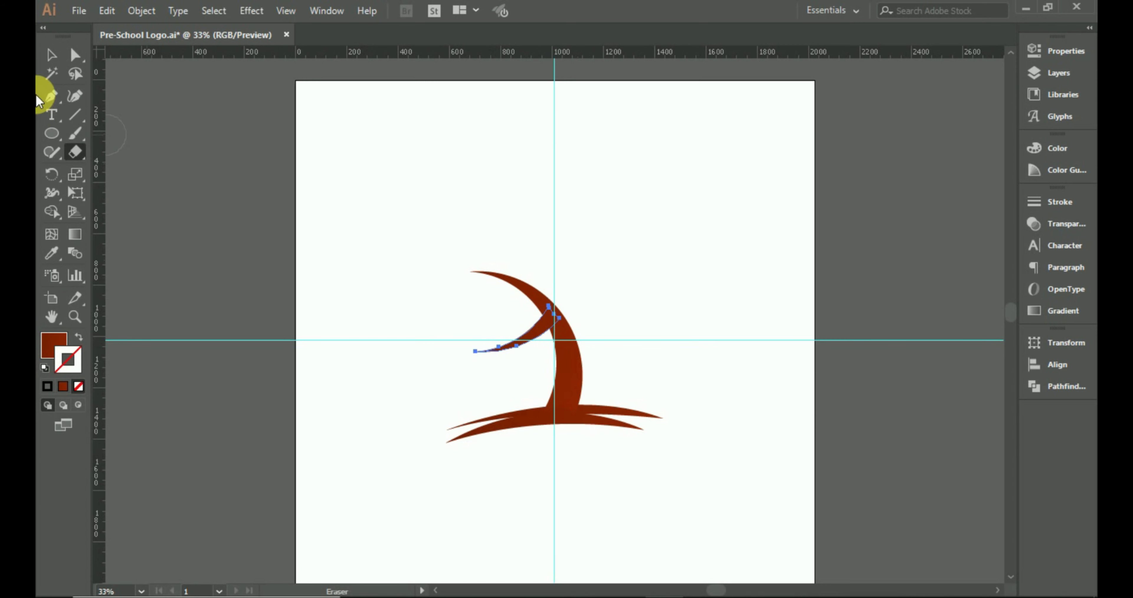
- Duplicate the trunk curve, scale and rotate it into a short upright branch on the trunk, and erase the excess
{"action": "left_click", "coordinate": [51, 55]}
{"action": "left_click_drag", "start_coordinate": [572, 384], "coordinate": [601, 325]}
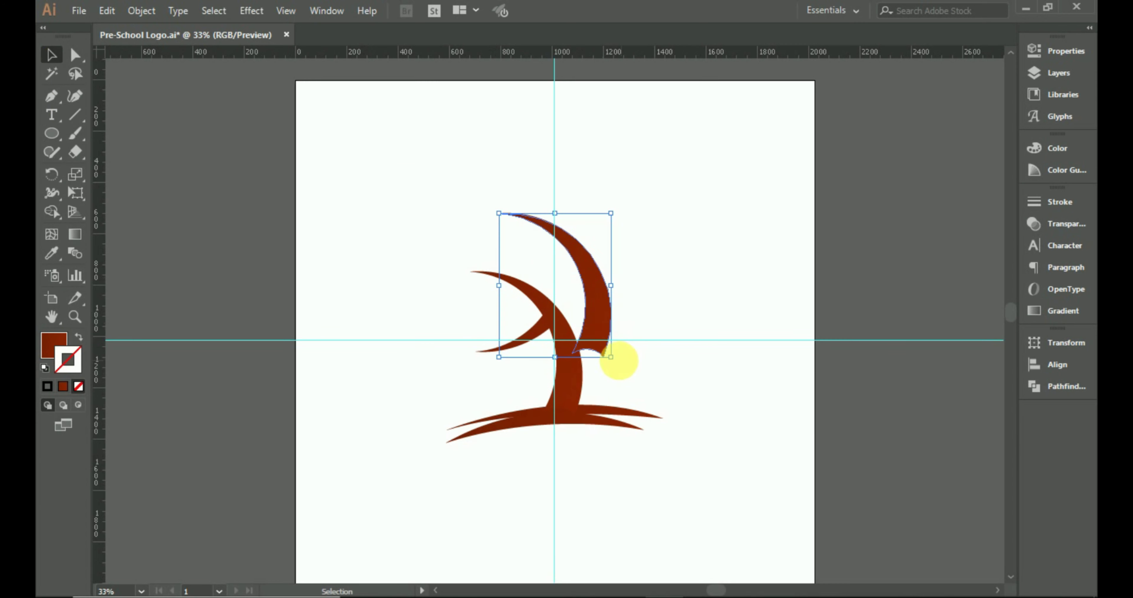
{"action": "left_click_drag", "start_coordinate": [613, 362], "coordinate": [591, 381]}
{"action": "mouse_move", "coordinate": [586, 276]}
{"action": "left_mouse_down"}
{"action": "mouse_move", "coordinate": [567, 333]}
{"action": "mouse_move", "coordinate": [566, 317]}
{"action": "mouse_move", "coordinate": [615, 442]}
{"action": "mouse_move", "coordinate": [569, 336]}
{"action": "mouse_move", "coordinate": [551, 321]}
{"action": "mouse_move", "coordinate": [609, 301]}
{"action": "mouse_move", "coordinate": [610, 317]}
{"action": "mouse_move", "coordinate": [557, 304]}
{"action": "mouse_move", "coordinate": [478, 399]}
{"action": "mouse_move", "coordinate": [473, 371]}
{"action": "left_mouse_up"}
{"action": "key", "text": "shift+e"}
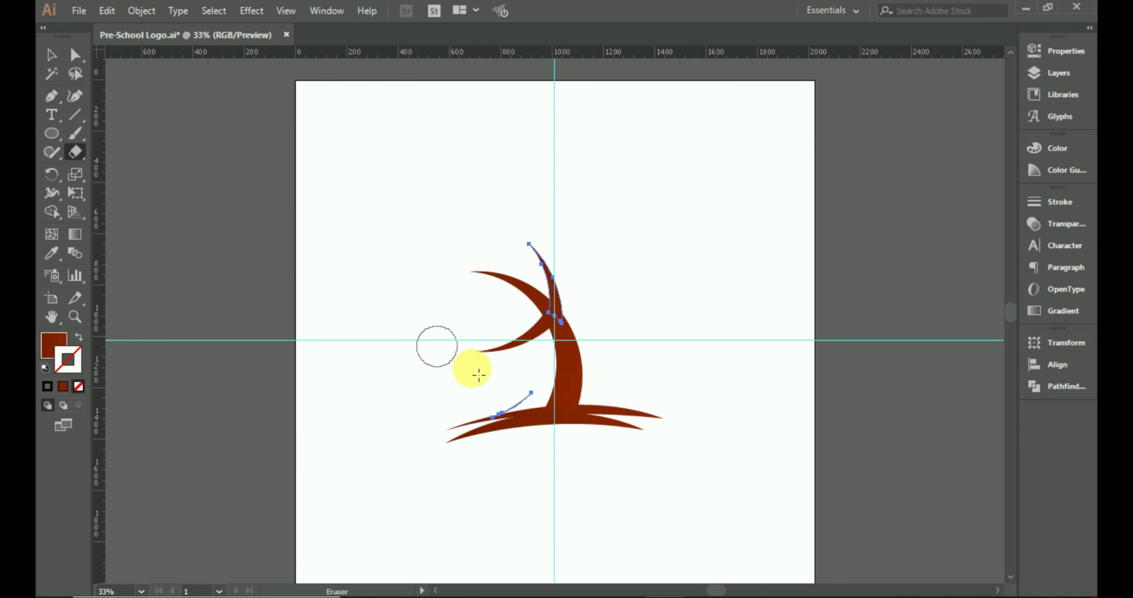
{"action": "left_click", "coordinate": [58, 67]}
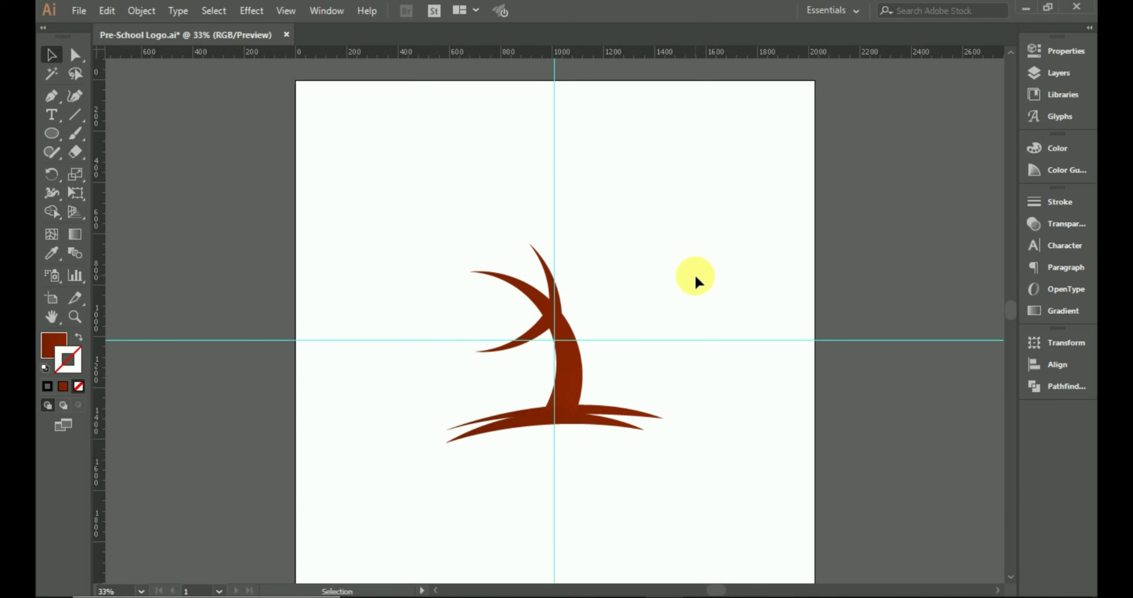
- Draw a small pointed leaf with the Pen tool at the tip of the lower branch
{"action": "scroll", "coordinate": [699, 282], "scroll_direction": "up", "scroll_amount": 1}
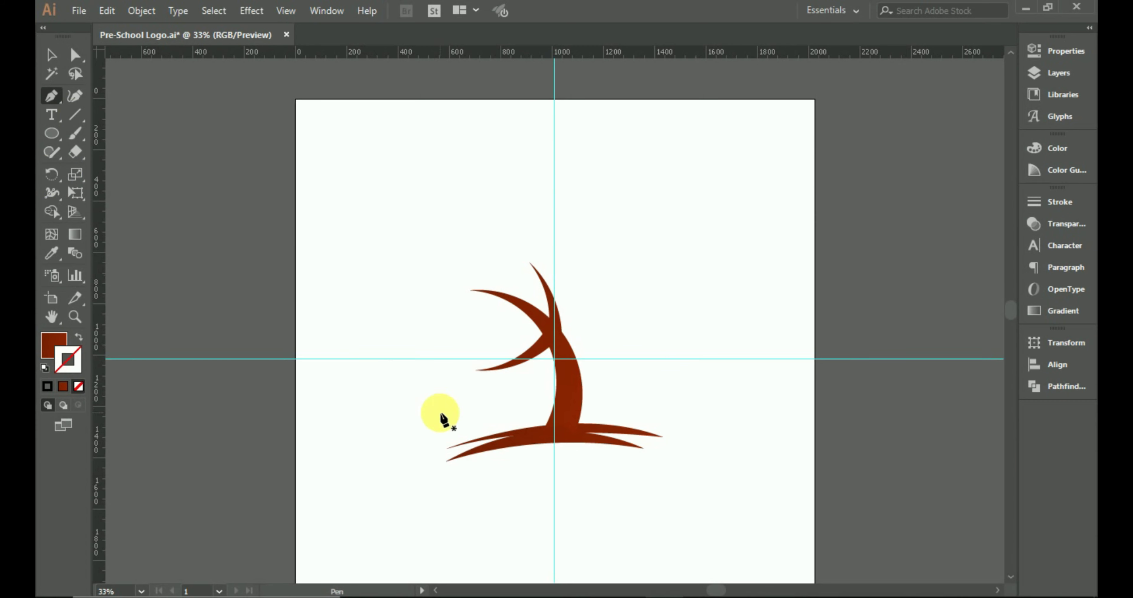
{"action": "scroll", "coordinate": [442, 414], "scroll_direction": "up", "scroll_amount": 3}
{"action": "left_click", "coordinate": [499, 305]}
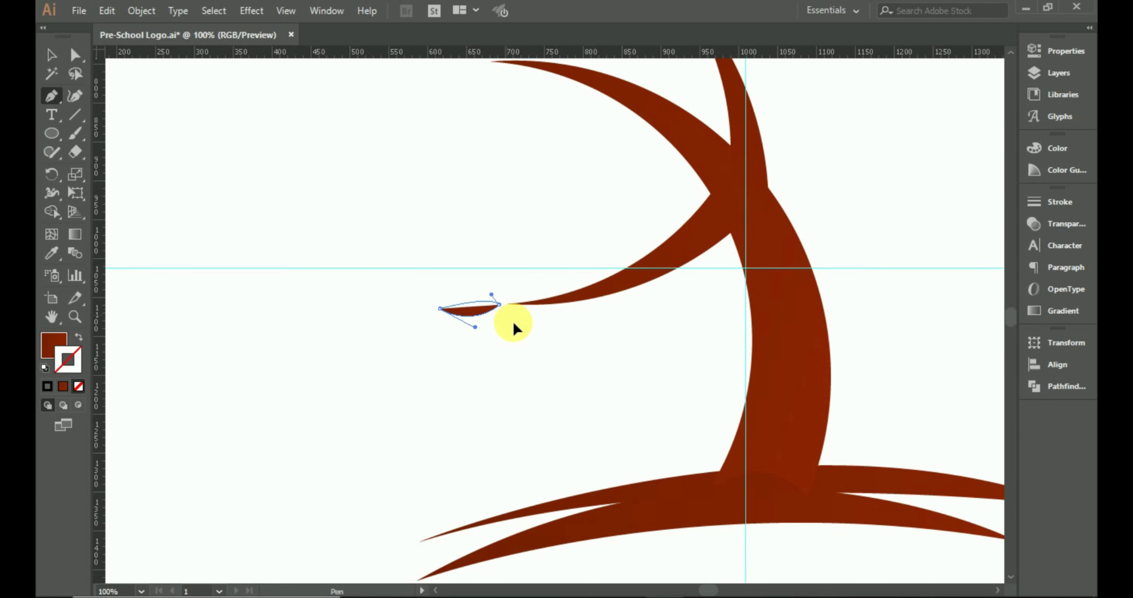
- Fill the new leaf with bright green, #26E005
{"action": "double_click", "coordinate": [54, 344]}
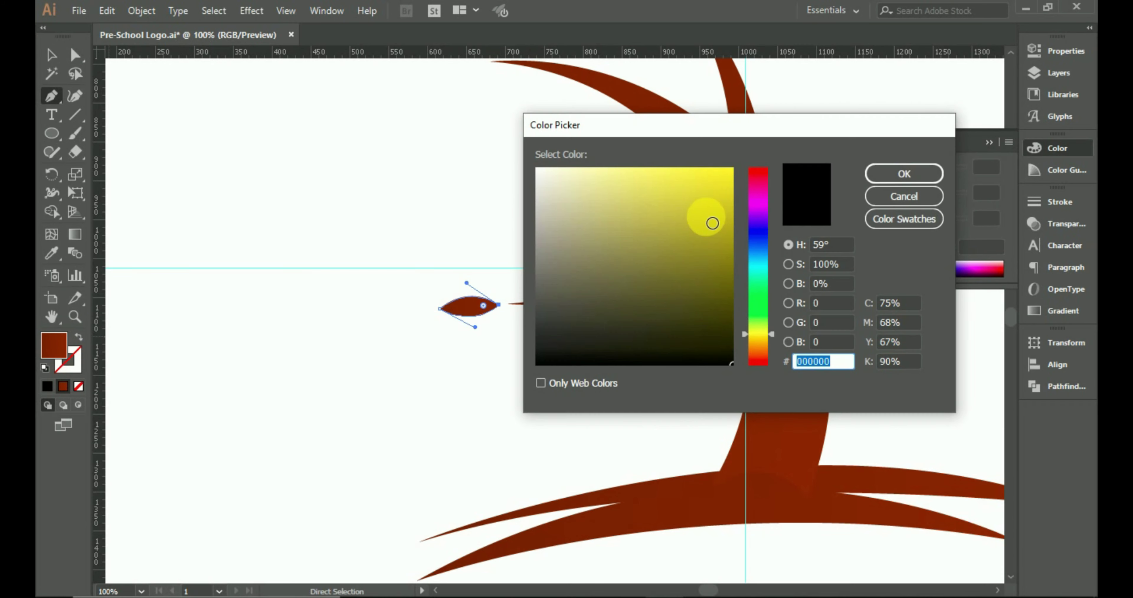
{"action": "left_click_drag", "start_coordinate": [708, 216], "coordinate": [741, 180]}
{"action": "left_click_drag", "start_coordinate": [760, 288], "coordinate": [763, 304]}
{"action": "left_click_drag", "start_coordinate": [727, 177], "coordinate": [735, 167]}
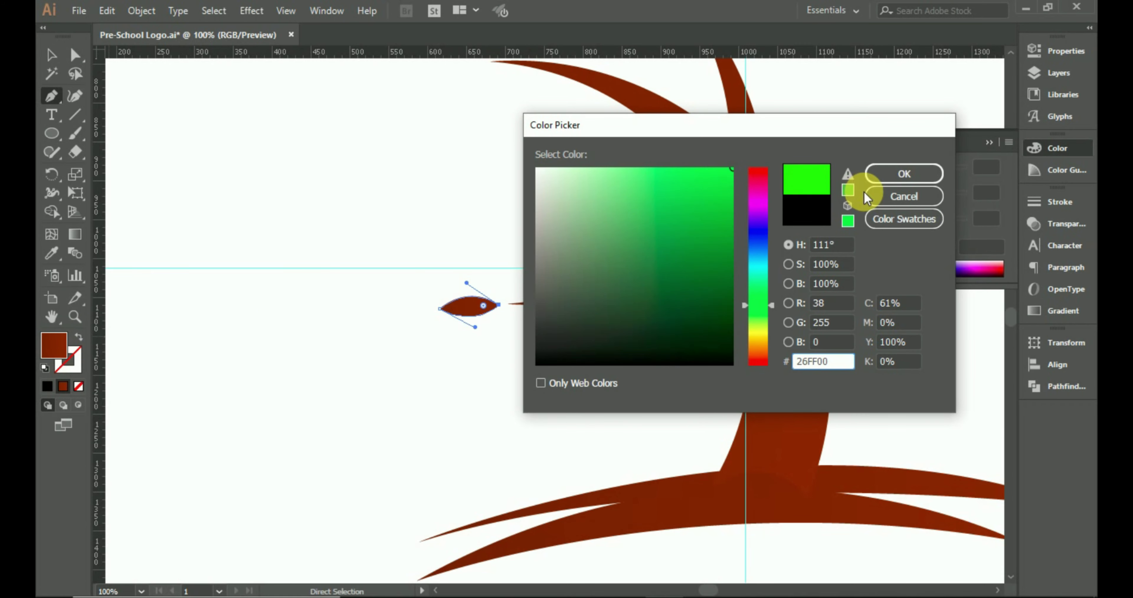
{"action": "left_click", "coordinate": [878, 173]}
{"action": "key", "text": "ctrl+0"}
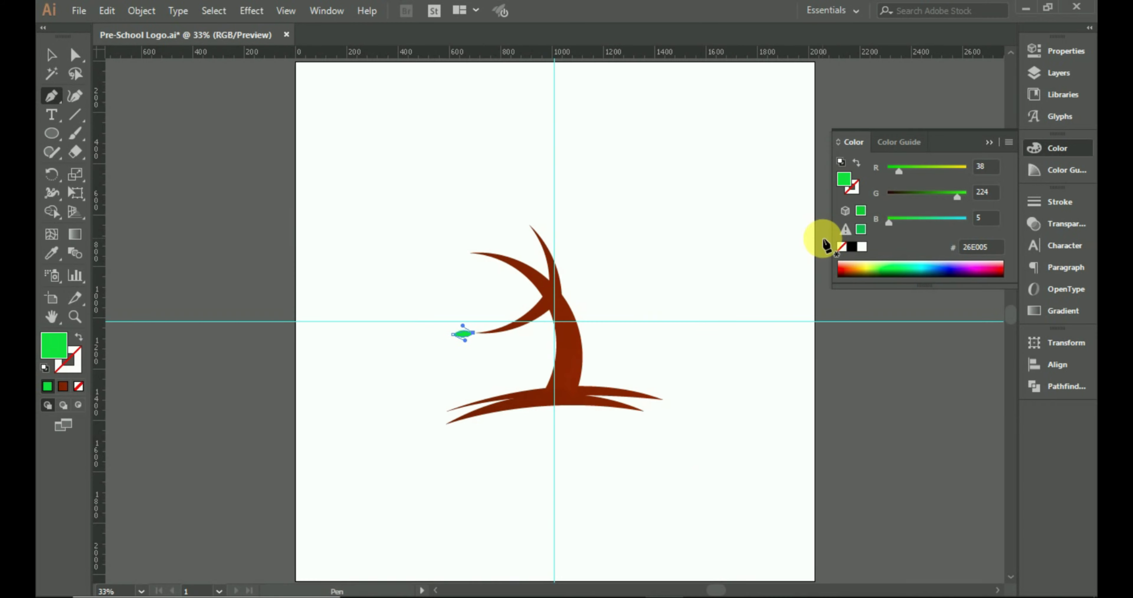
- Enlarge the green leaf slightly at the branch tip and place a copy just below it
{"action": "left_click", "coordinate": [50, 56]}
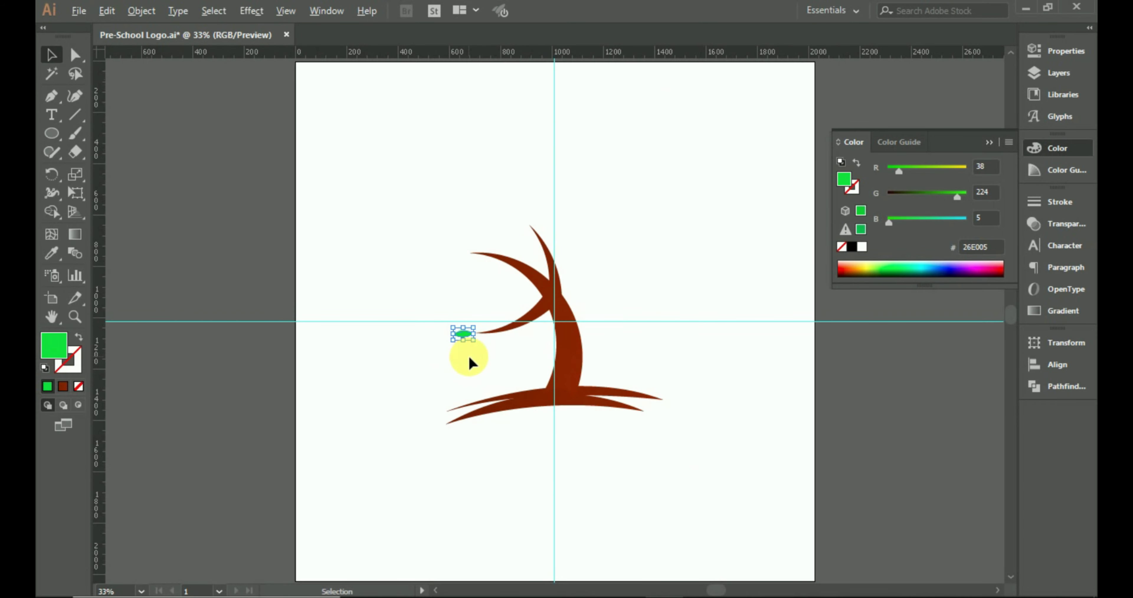
{"action": "key", "text": "ctrl+1"}
{"action": "mouse_move", "coordinate": [480, 297]}
{"action": "left_mouse_down"}
{"action": "mouse_move", "coordinate": [493, 308]}
{"action": "mouse_move", "coordinate": [459, 292]}
{"action": "mouse_move", "coordinate": [490, 301]}
{"action": "left_mouse_up"}
{"action": "key", "text": "ctrl+0"}
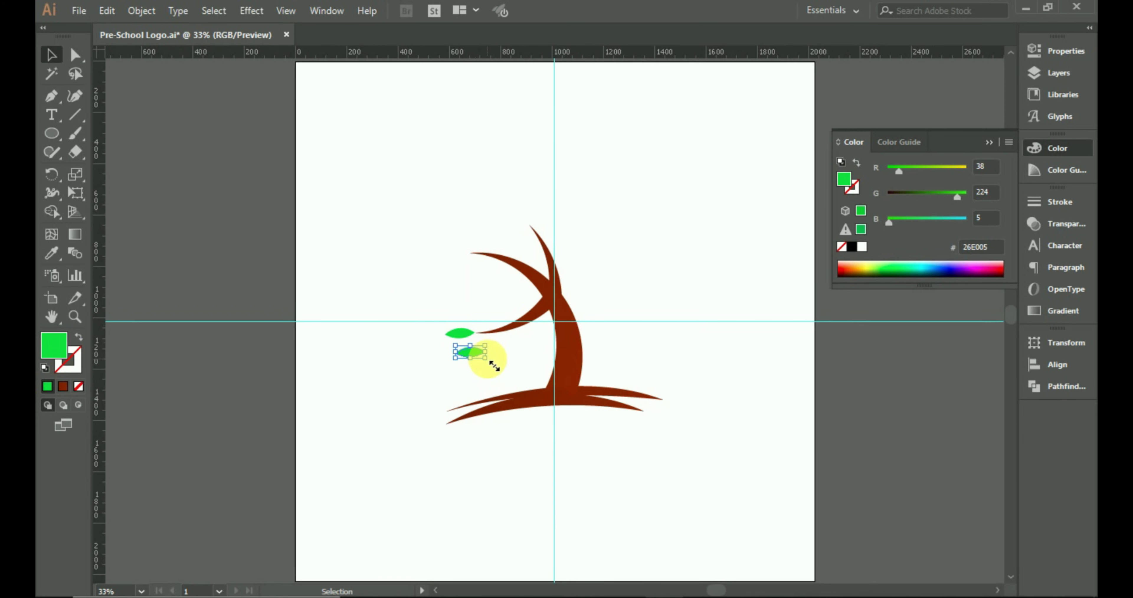
- Rotate and resize the copied leaf so it points diagonally up toward the lower branch's tip
{"action": "left_click_drag", "start_coordinate": [494, 366], "coordinate": [484, 358]}
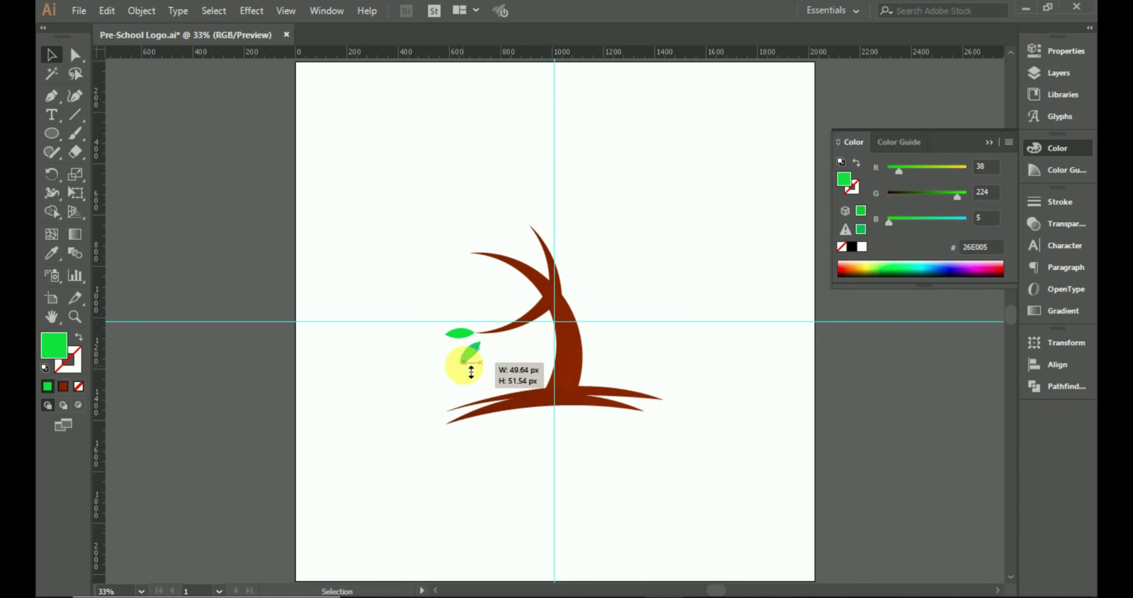
{"action": "scroll", "coordinate": [472, 363], "scroll_direction": "up", "scroll_amount": 4}
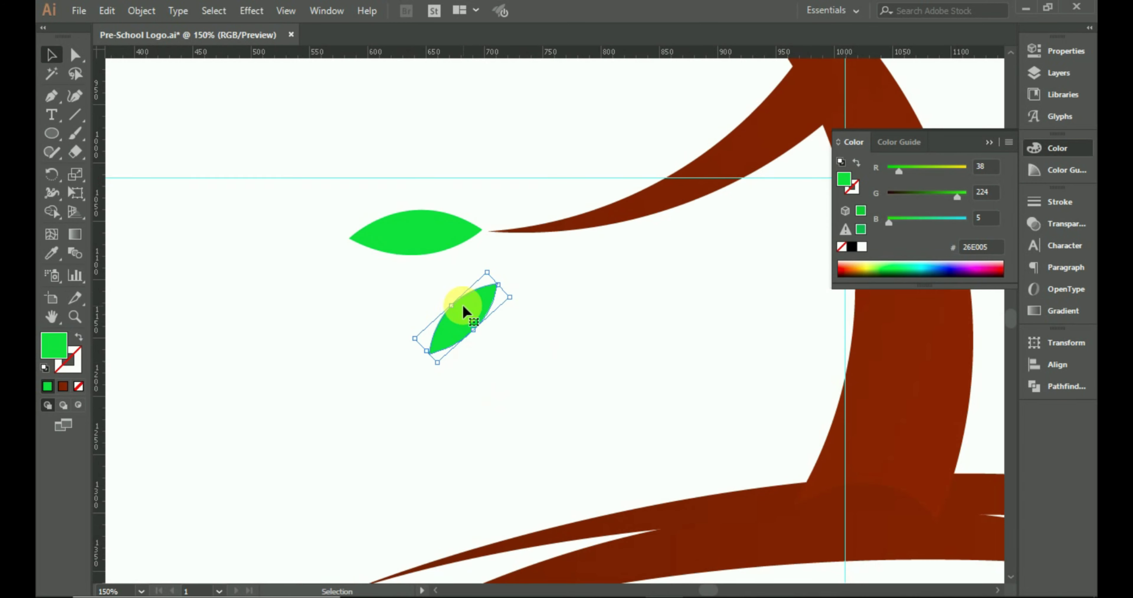
{"action": "left_click_drag", "start_coordinate": [483, 267], "coordinate": [493, 262]}
{"action": "left_click_drag", "start_coordinate": [471, 328], "coordinate": [468, 333]}
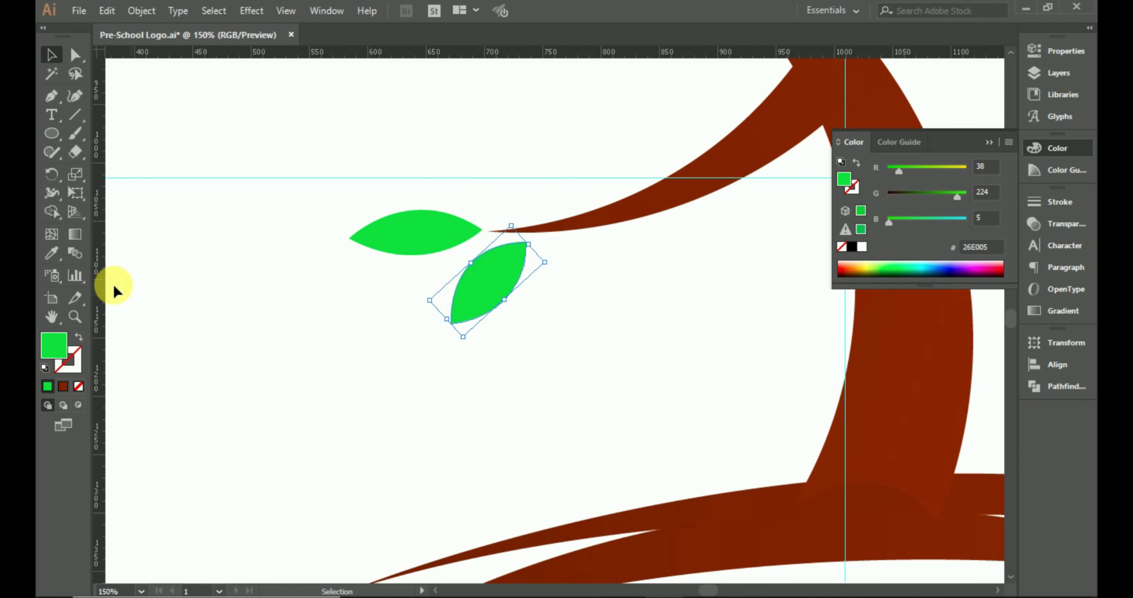
- Recolor the diagonal leaf below the branch tip to red, #D00017
{"action": "key", "text": "i"}
{"action": "left_click", "coordinate": [985, 273]}
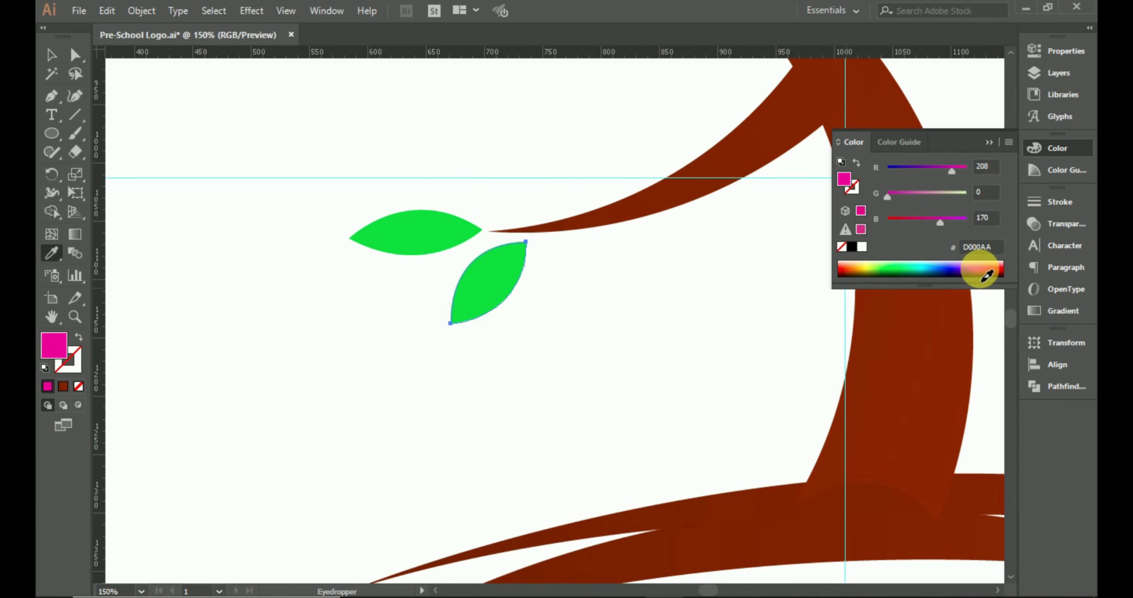
{"action": "left_click_drag", "start_coordinate": [988, 275], "coordinate": [999, 265]}
{"action": "scroll", "coordinate": [600, 273], "scroll_direction": "up", "scroll_amount": 3}
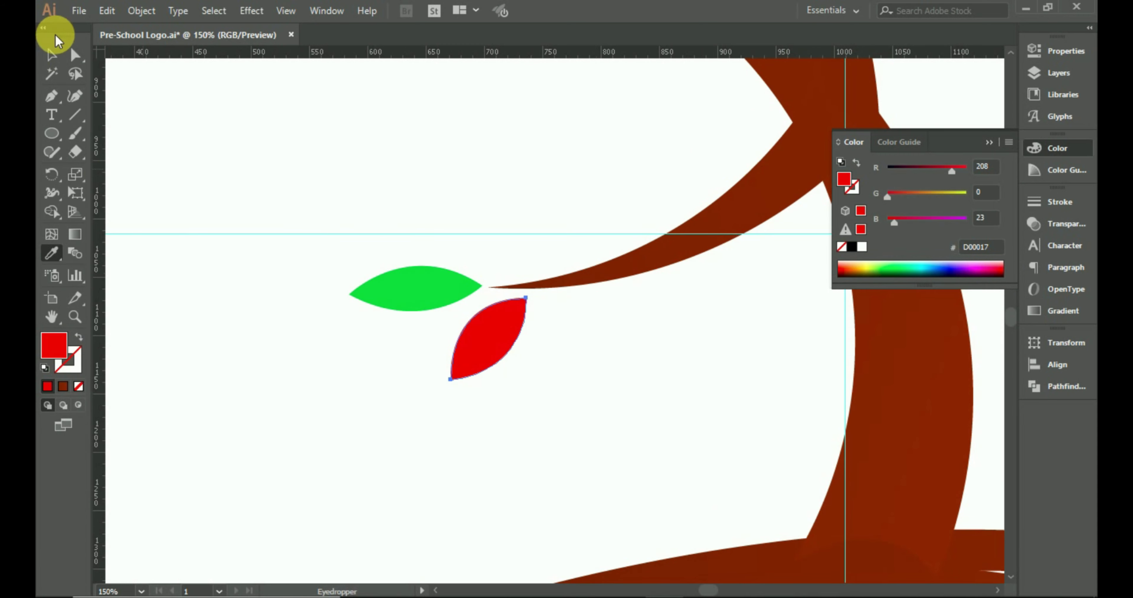
- Duplicate the red leaf above the branch tip, rotate it to point down toward the tip, and fill it dark blue, #0A00B9
{"action": "key", "text": "v"}
{"action": "left_click_drag", "start_coordinate": [470, 337], "coordinate": [482, 264]}
{"action": "left_click_drag", "start_coordinate": [484, 215], "coordinate": [493, 233]}
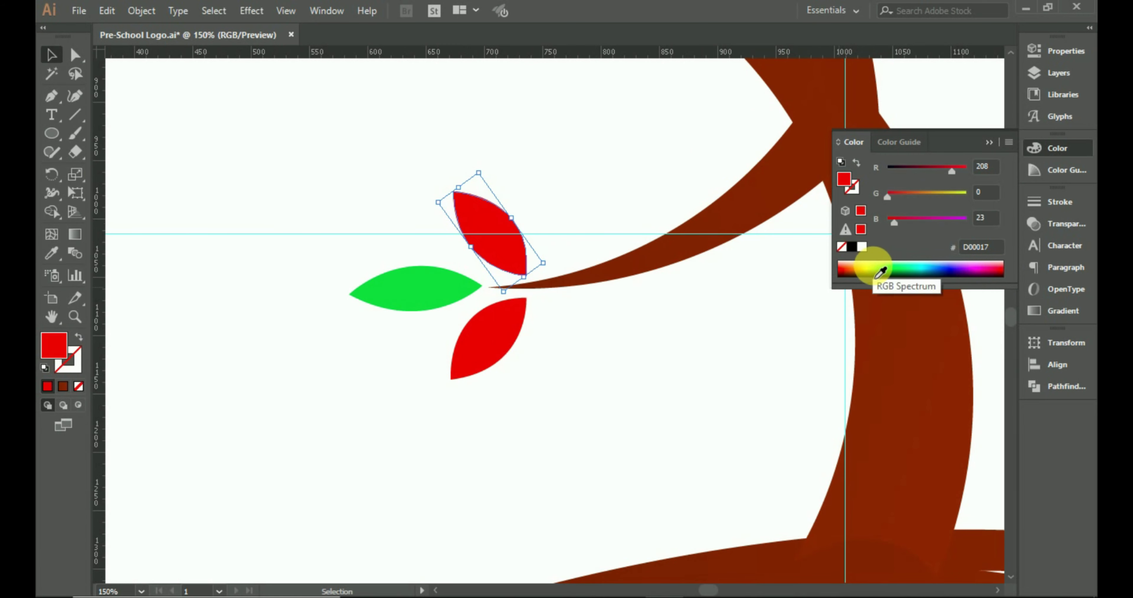
{"action": "left_click_drag", "start_coordinate": [913, 277], "coordinate": [953, 280]}
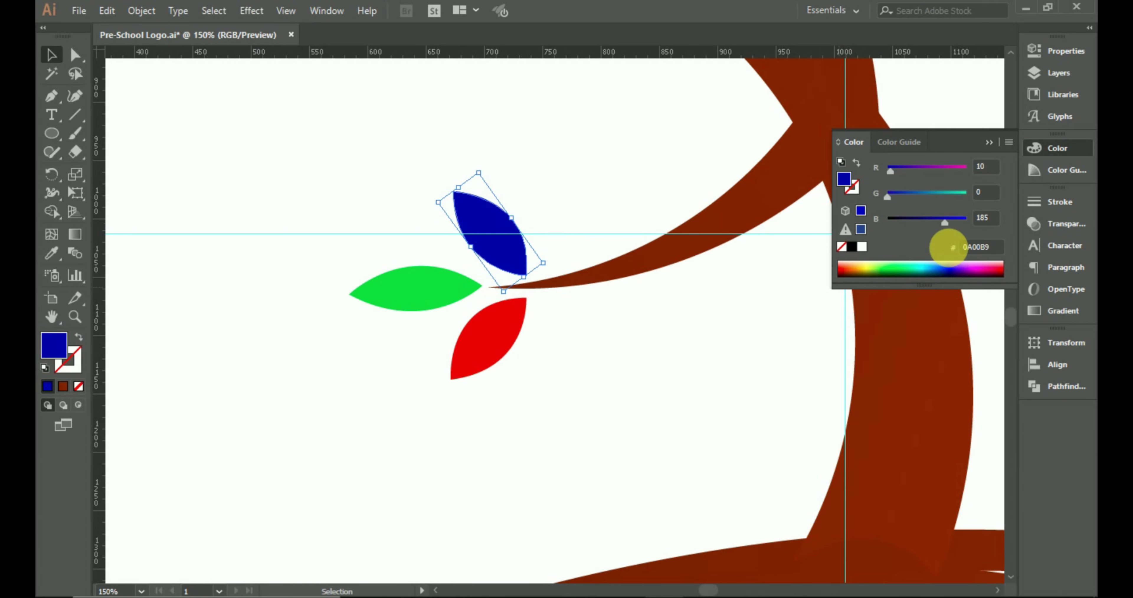
- Duplicate the blue leaf farther along the branch's upper edge, shrink and rotate it, and fill it orange, #D05200
{"action": "scroll", "coordinate": [594, 330], "scroll_direction": "up", "scroll_amount": 3}
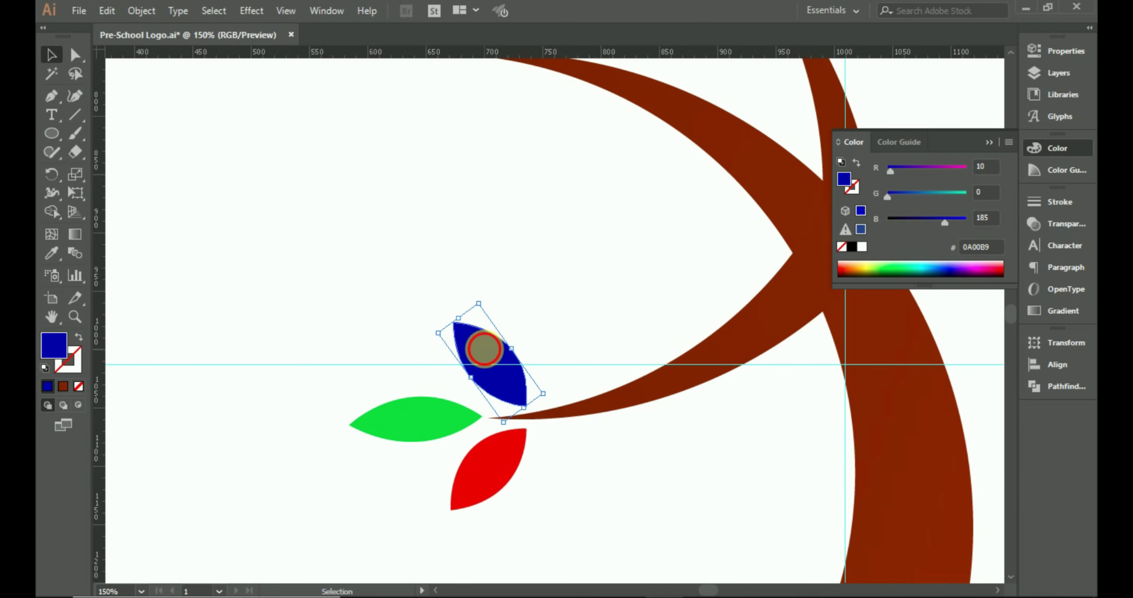
{"action": "left_click_drag", "start_coordinate": [484, 349], "coordinate": [629, 299]}
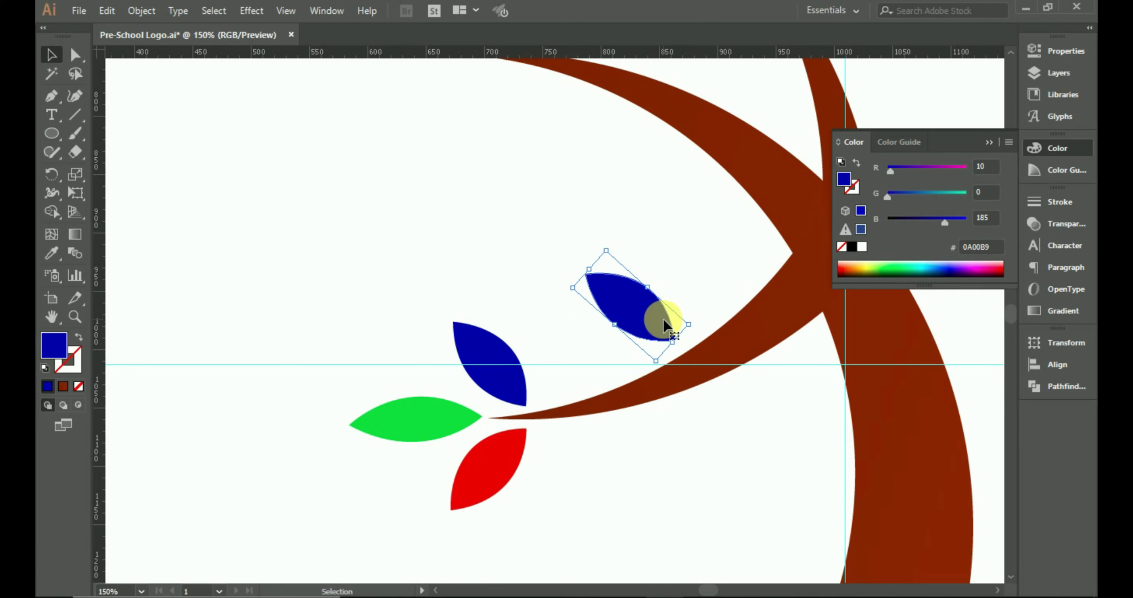
{"action": "left_click_drag", "start_coordinate": [684, 329], "coordinate": [632, 339]}
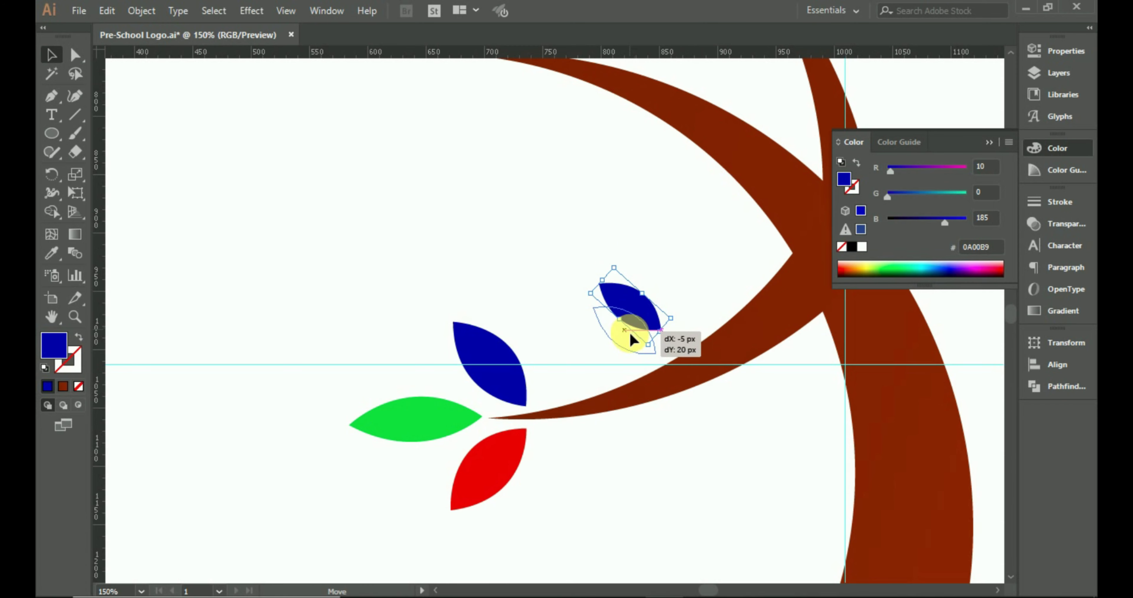
{"action": "left_click_drag", "start_coordinate": [849, 266], "coordinate": [841, 272]}
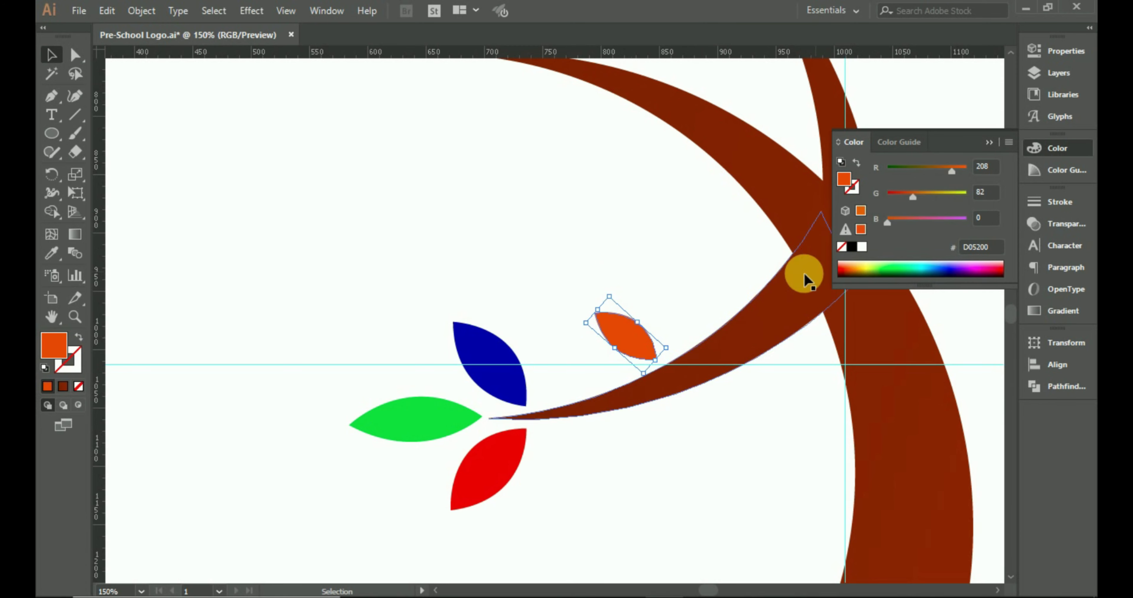
- Duplicate the orange leaf into the fork between the two left branches, rotate it flatter, and fill it olive gold, #A28900
{"action": "left_click_drag", "start_coordinate": [664, 317], "coordinate": [756, 235]}
{"action": "left_click_drag", "start_coordinate": [736, 299], "coordinate": [744, 263]}
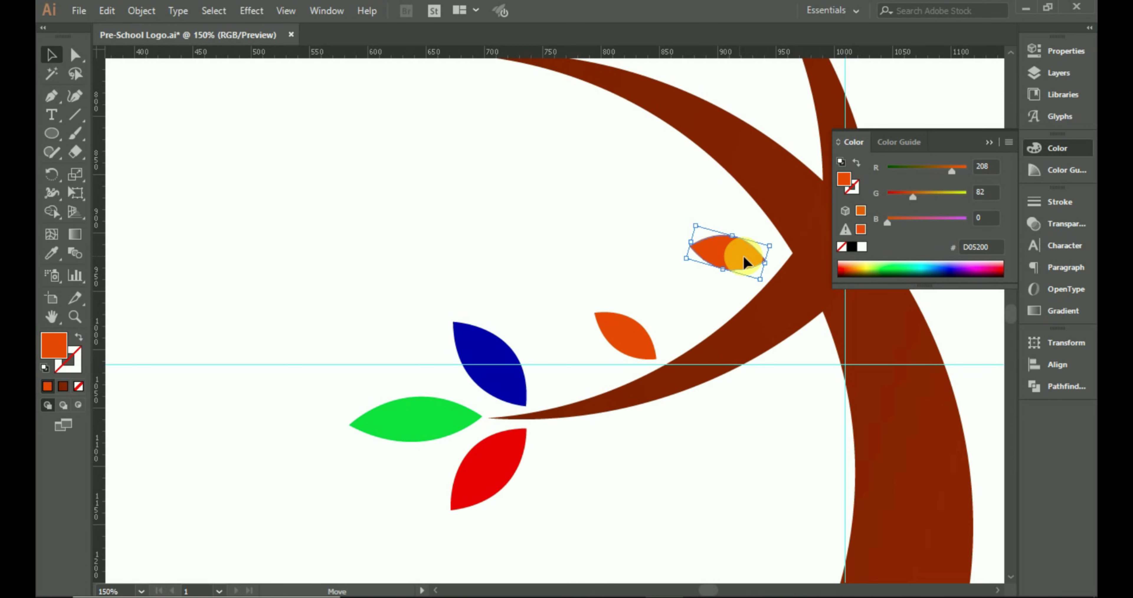
{"action": "left_click_drag", "start_coordinate": [952, 266], "coordinate": [1007, 275]}
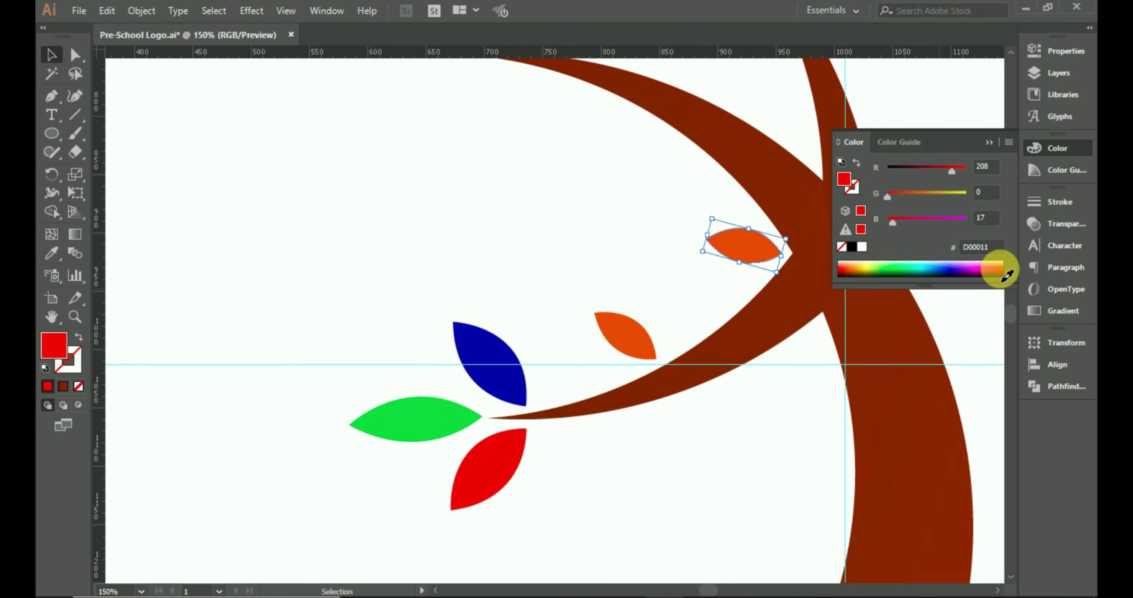
{"action": "mouse_move", "coordinate": [894, 277]}
{"action": "left_mouse_down"}
{"action": "mouse_move", "coordinate": [869, 268]}
{"action": "mouse_move", "coordinate": [875, 277]}
{"action": "left_mouse_up"}
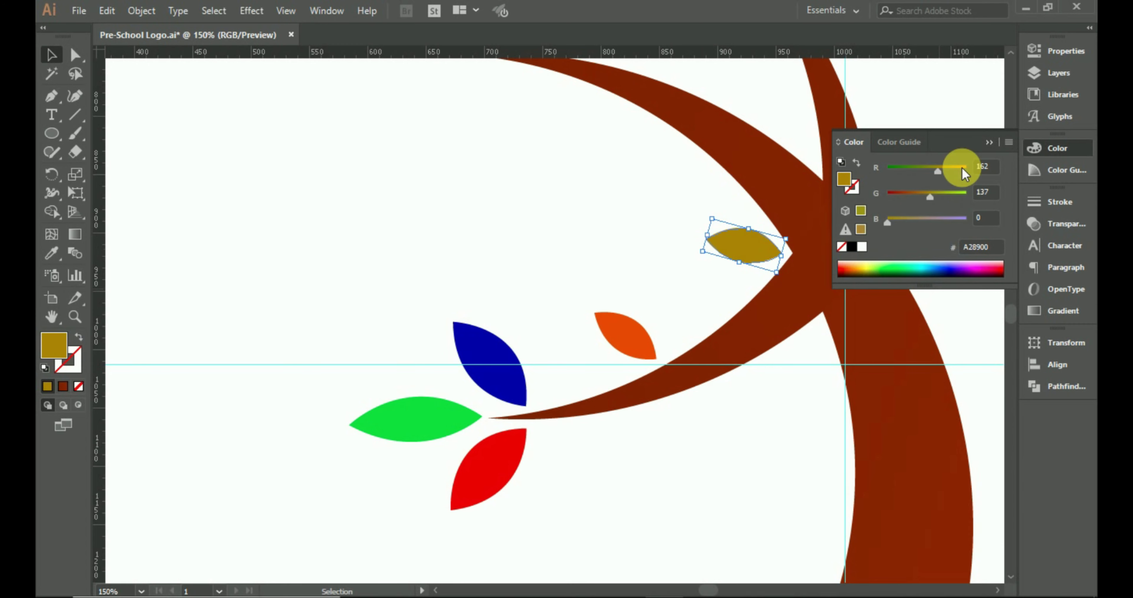
{"action": "key", "text": "ctrl+0"}
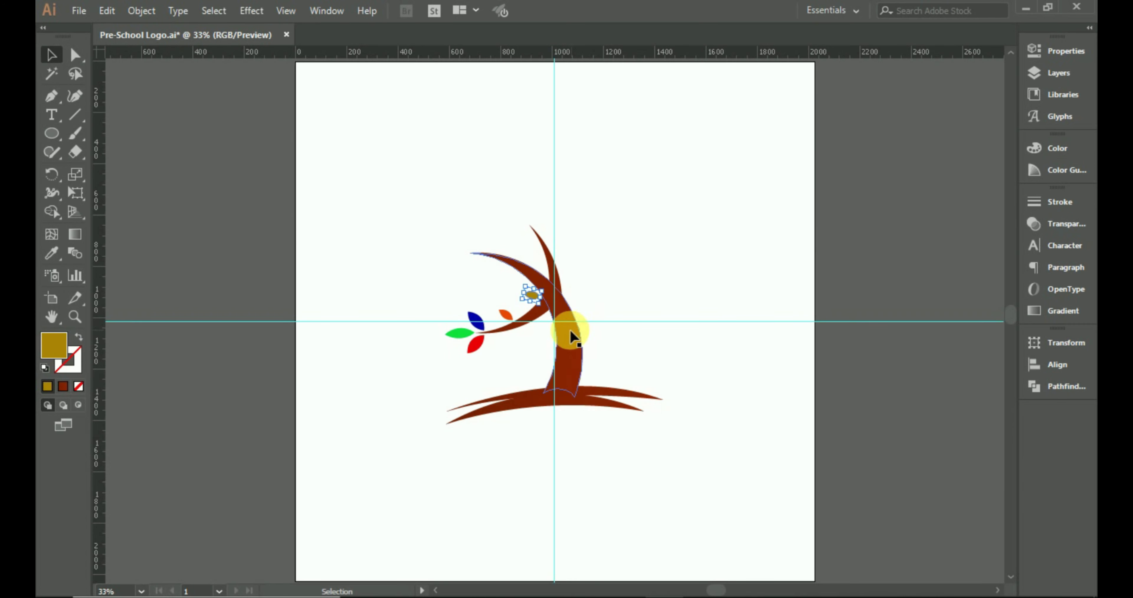
- Duplicate the orange leaf to the tip of the upper left branch, enlarge it and rotate it nearly horizontal
{"action": "scroll", "coordinate": [571, 336], "scroll_direction": "up", "scroll_amount": 4}
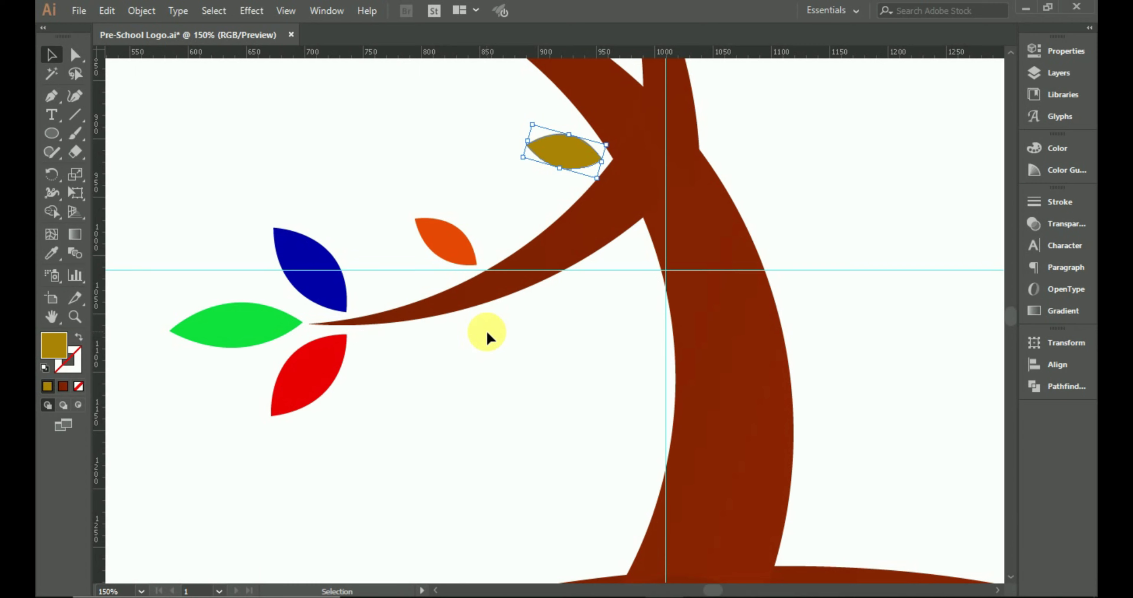
{"action": "scroll", "coordinate": [486, 329], "scroll_direction": "up", "scroll_amount": 3}
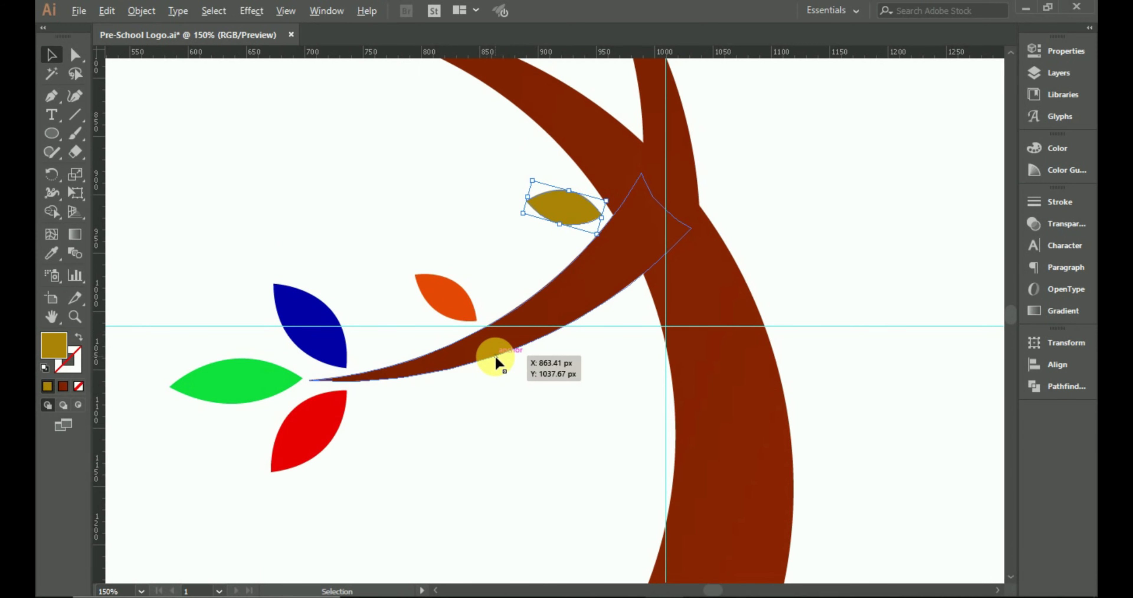
{"action": "scroll", "coordinate": [495, 354], "scroll_direction": "down", "scroll_amount": 1}
{"action": "left_click_drag", "start_coordinate": [476, 327], "coordinate": [334, 170]}
{"action": "scroll", "coordinate": [354, 170], "scroll_direction": "up", "scroll_amount": 1}
{"action": "left_click_drag", "start_coordinate": [352, 110], "coordinate": [342, 134]}
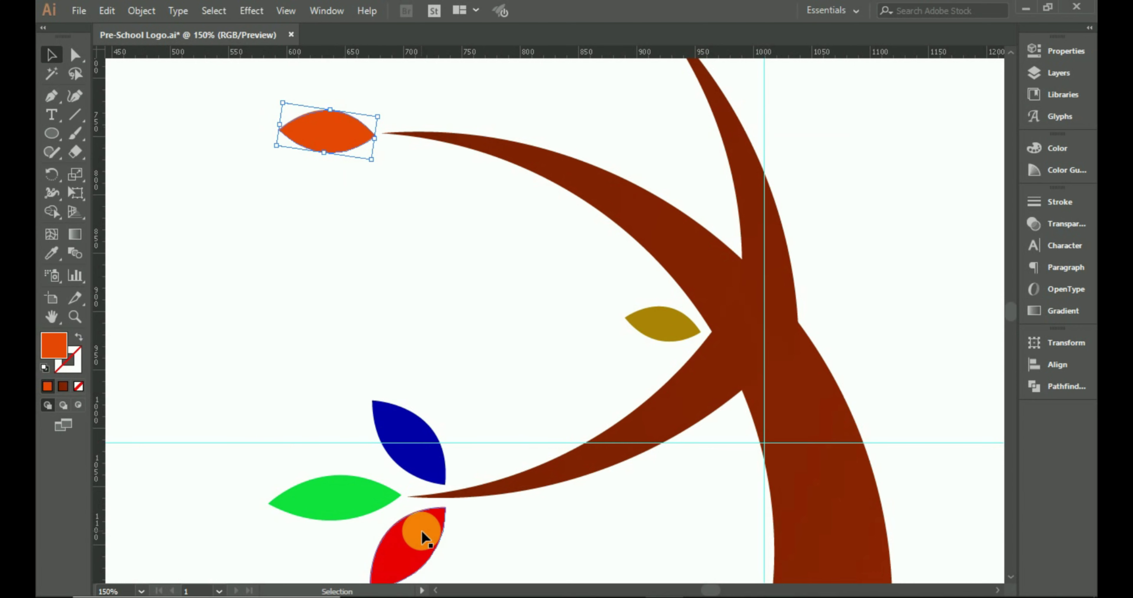
- Duplicate the red leaf below the upper left branch tip and the dark blue leaf above it
{"action": "left_click_drag", "start_coordinate": [422, 534], "coordinate": [381, 186]}
{"action": "left_click_drag", "start_coordinate": [349, 270], "coordinate": [347, 270]}
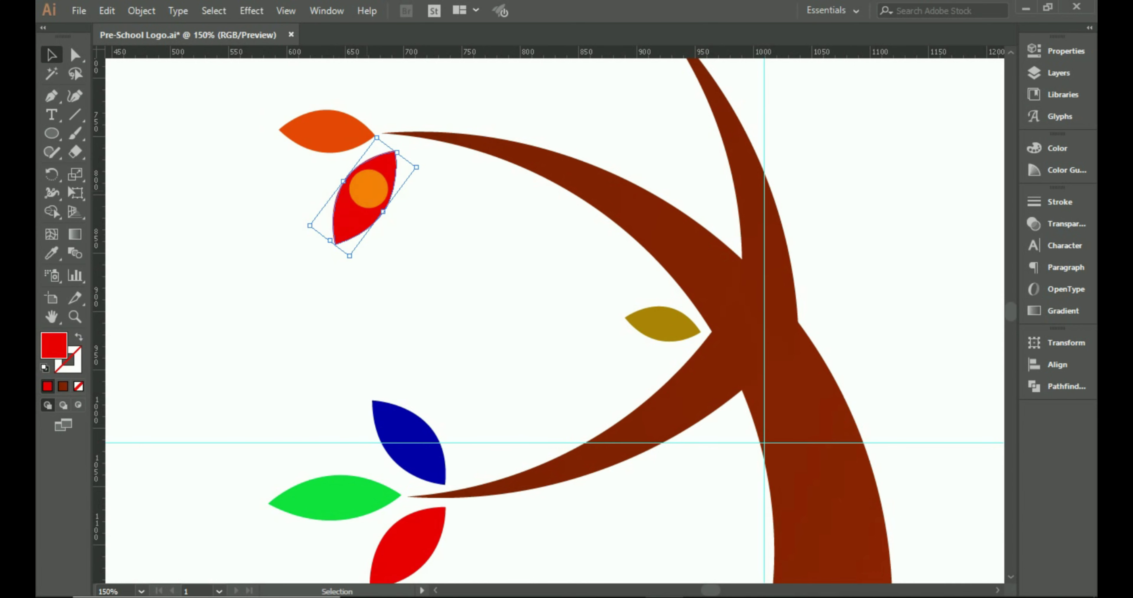
{"action": "left_click_drag", "start_coordinate": [416, 449], "coordinate": [431, 148]}
{"action": "scroll", "coordinate": [453, 190], "scroll_direction": "up", "scroll_amount": 1}
{"action": "scroll", "coordinate": [446, 183], "scroll_direction": "up", "scroll_amount": 2}
{"action": "left_click_drag", "start_coordinate": [411, 292], "coordinate": [371, 241]}
- Enlarge the orange leaf and nudge it outward off the branch tip, and make the blue leaf above it slimmer and steeper
{"action": "mouse_move", "coordinate": [362, 308]}
{"action": "left_mouse_down"}
{"action": "mouse_move", "coordinate": [377, 326]}
{"action": "mouse_move", "coordinate": [350, 303]}
{"action": "left_mouse_up"}
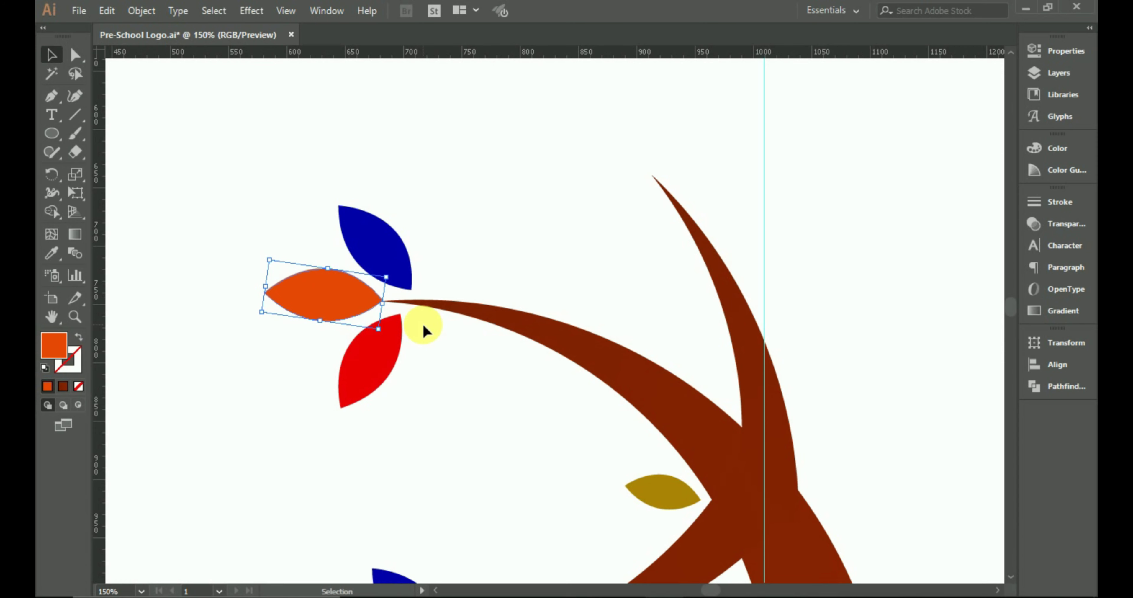
{"action": "key", "text": "Left"}
{"action": "key", "text": "Left"}
{"action": "key", "text": "Left"}
{"action": "key", "text": "Left"}
{"action": "key", "text": "Left"}
{"action": "key", "text": "Left"}
{"action": "key", "text": "Left"}
{"action": "key", "text": "Left"}
{"action": "key", "text": "Left"}
{"action": "key", "text": "Left"}
{"action": "key", "text": "Left"}
{"action": "key", "text": "Left"}
{"action": "key", "text": "Up"}
{"action": "key", "text": "Up"}
{"action": "key", "text": "Up"}
{"action": "left_click_drag", "start_coordinate": [389, 241], "coordinate": [399, 264]}
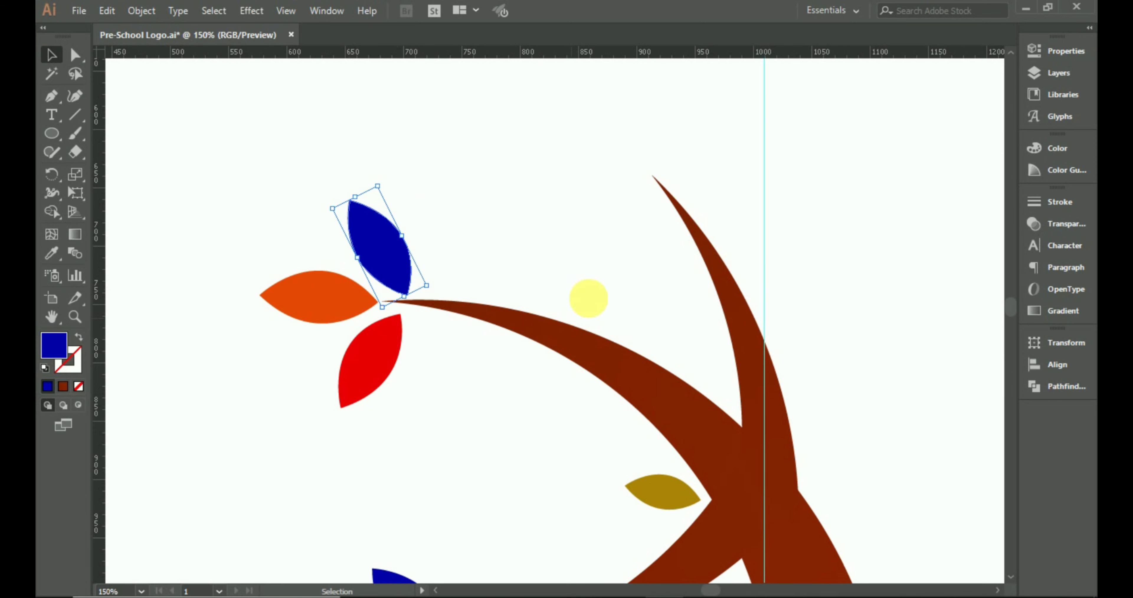
- Duplicate the olive gold fork leaf beneath the upper left branch near its middle and rotate it diagonally upward
{"action": "left_click", "coordinate": [589, 298]}
{"action": "left_click_drag", "start_coordinate": [670, 489], "coordinate": [515, 372]}
{"action": "left_click_drag", "start_coordinate": [547, 409], "coordinate": [509, 361]}
{"action": "scroll", "coordinate": [508, 387], "scroll_direction": "down", "scroll_amount": 1}
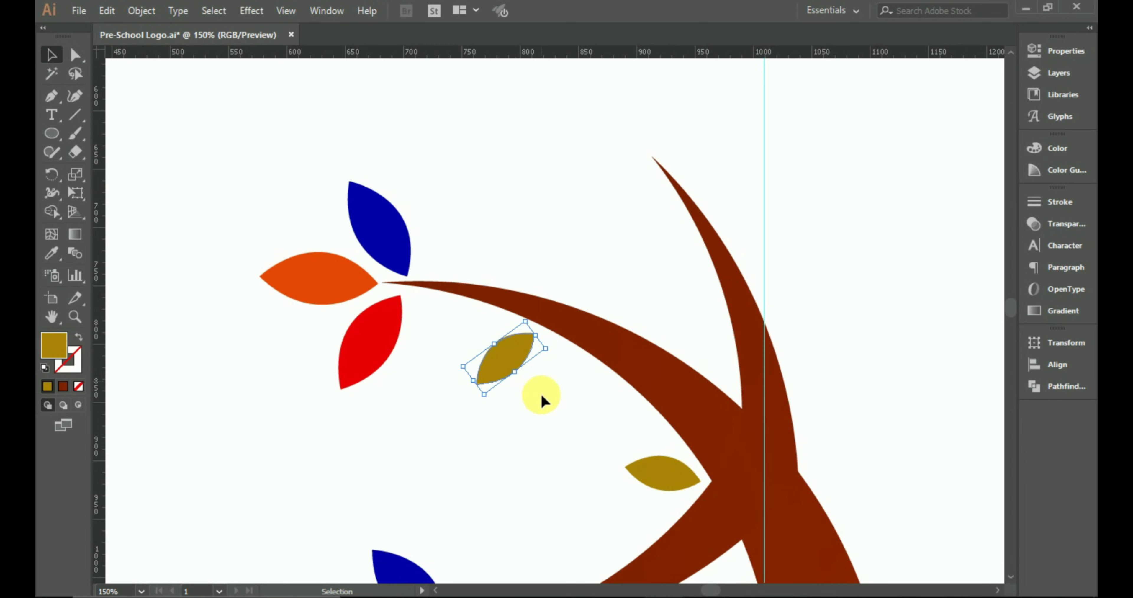
- Duplicate the lower dark blue leaf into the crook between the upper left branch and the top branch, and shrink it
{"action": "scroll", "coordinate": [484, 440], "scroll_direction": "down", "scroll_amount": 4}
{"action": "left_click_drag", "start_coordinate": [424, 504], "coordinate": [680, 208]}
{"action": "left_click_drag", "start_coordinate": [701, 285], "coordinate": [685, 234]}
- Duplicate the upper dark blue leaf to the right of the top branch tip and rotate it nearly upright
{"action": "scroll", "coordinate": [505, 291], "scroll_direction": "up", "scroll_amount": 3}
{"action": "left_click_drag", "start_coordinate": [374, 245], "coordinate": [680, 154]}
{"action": "left_click_drag", "start_coordinate": [727, 196], "coordinate": [709, 212]}
- Duplicate the olive gold leaf to the left of the top branch tip, enlarge it and angle it toward the tip
{"action": "left_click_drag", "start_coordinate": [555, 249], "coordinate": [531, 217]}
{"action": "left_click_drag", "start_coordinate": [579, 228], "coordinate": [607, 157]}
{"action": "left_click_drag", "start_coordinate": [539, 137], "coordinate": [542, 126]}
{"action": "left_click_drag", "start_coordinate": [618, 180], "coordinate": [632, 161]}
- Duplicate the red leaf below the top branch tip, then shrink it and rotate it flatter
{"action": "scroll", "coordinate": [639, 517], "scroll_direction": "down", "scroll_amount": 1}
{"action": "left_click_drag", "start_coordinate": [389, 339], "coordinate": [589, 210]}
{"action": "left_click_drag", "start_coordinate": [555, 271], "coordinate": [561, 252]}
{"action": "left_click_drag", "start_coordinate": [576, 205], "coordinate": [627, 184]}
{"action": "left_click", "coordinate": [602, 241]}
{"action": "left_click", "coordinate": [617, 200]}
{"action": "left_click_drag", "start_coordinate": [601, 242], "coordinate": [583, 228]}
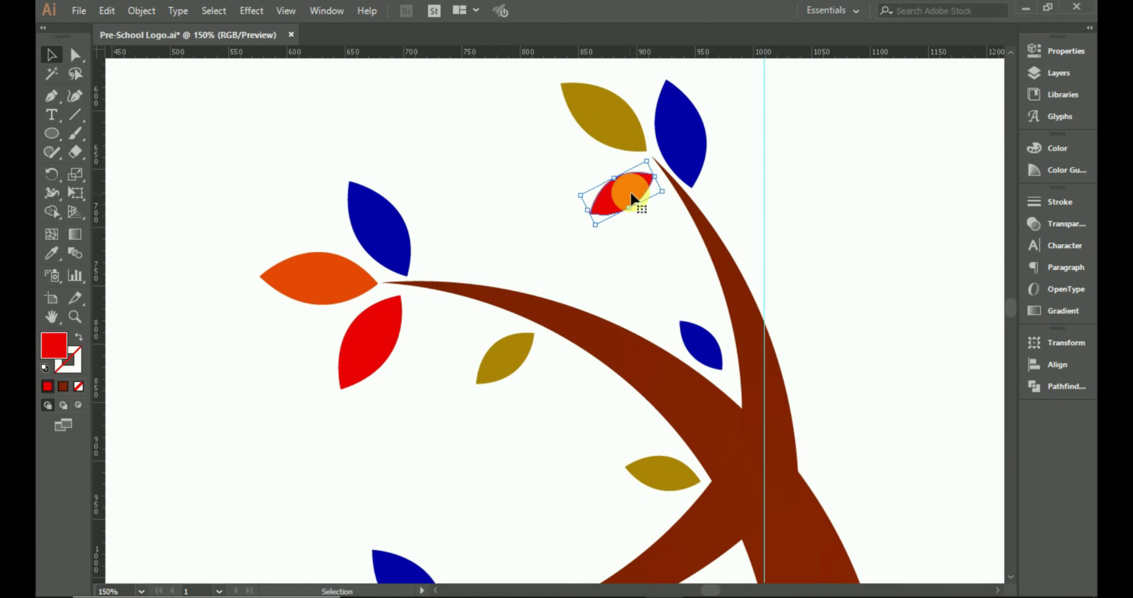
{"action": "left_click_drag", "start_coordinate": [631, 193], "coordinate": [630, 188]}
- Shrink the dark blue leaf to the right of the top branch tip
{"action": "scroll", "coordinate": [691, 197], "scroll_direction": "up", "scroll_amount": 2}
{"action": "left_click", "coordinate": [692, 201]}
{"action": "left_click_drag", "start_coordinate": [714, 241], "coordinate": [694, 229]}
{"action": "left_click", "coordinate": [732, 246]}
- Shift the lower left branch together with its leaves slightly up and outward from the trunk
{"action": "key", "text": "ctrl+0"}
{"action": "left_click_drag", "start_coordinate": [532, 294], "coordinate": [526, 290]}
{"action": "key", "text": "ctrl+equal"}
{"action": "key", "text": "ctrl+equal"}
{"action": "left_click", "coordinate": [573, 373]}
{"action": "key", "text": "ctrl+0"}
{"action": "scroll", "coordinate": [619, 317], "scroll_direction": "up", "scroll_amount": 2}
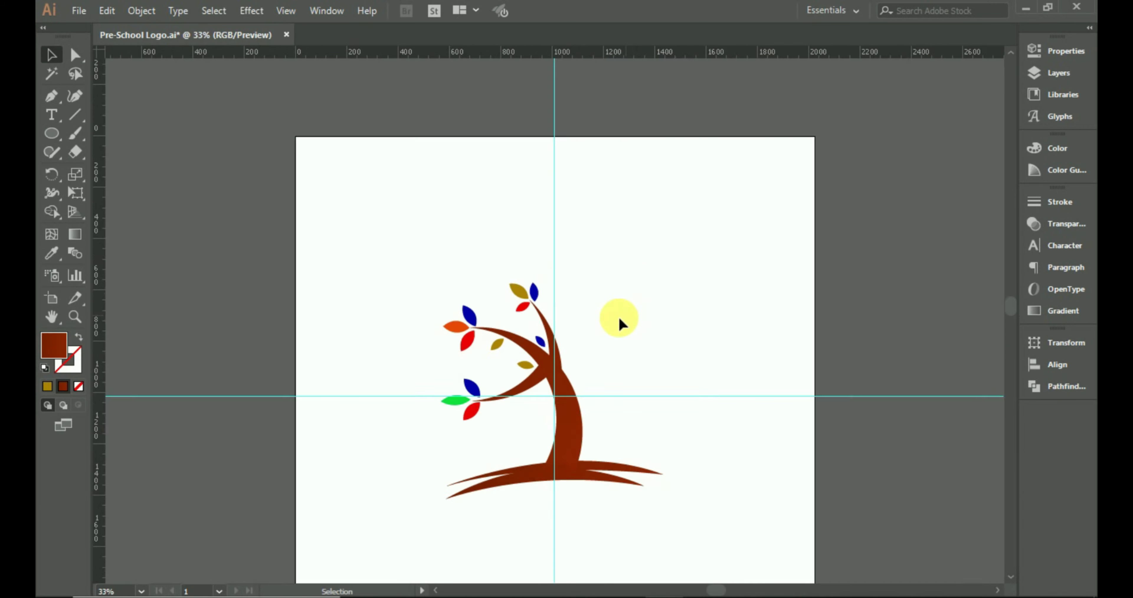
- Enlarge the green leaf at the tip of the lower left branch so it is longer and broader
{"action": "scroll", "coordinate": [503, 347], "scroll_direction": "up", "scroll_amount": 4}
{"action": "scroll", "coordinate": [347, 457], "scroll_direction": "down", "scroll_amount": 5}
{"action": "left_click", "coordinate": [315, 394]}
{"action": "left_click_drag", "start_coordinate": [352, 423], "coordinate": [356, 436]}
{"action": "left_click", "coordinate": [370, 447]}
{"action": "left_click", "coordinate": [284, 403]}
{"action": "left_click_drag", "start_coordinate": [284, 425], "coordinate": [276, 404]}
{"action": "scroll", "coordinate": [412, 469], "scroll_direction": "up", "scroll_amount": 3}
{"action": "left_click", "coordinate": [359, 398]}
- Broaden the orange leaf at the upper left branch tip and the olive gold leaf at the top branch tip
{"action": "scroll", "coordinate": [381, 386], "scroll_direction": "up", "scroll_amount": 5}
{"action": "left_click", "coordinate": [285, 215]}
{"action": "left_click_drag", "start_coordinate": [282, 244], "coordinate": [281, 259]}
{"action": "left_click_drag", "start_coordinate": [338, 266], "coordinate": [304, 278]}
{"action": "scroll", "coordinate": [303, 278], "scroll_direction": "up", "scroll_amount": 3}
{"action": "left_click", "coordinate": [443, 398]}
{"action": "scroll", "coordinate": [442, 398], "scroll_direction": "up", "scroll_amount": 3}
{"action": "left_click_drag", "start_coordinate": [587, 182], "coordinate": [635, 220]}
{"action": "left_click_drag", "start_coordinate": [575, 224], "coordinate": [576, 220]}
- Duplicate the small olive gold leaf to the right edge of the top branch, shrink it and rotate it upright
{"action": "scroll", "coordinate": [593, 354], "scroll_direction": "down", "scroll_amount": 2}
{"action": "left_click_drag", "start_coordinate": [550, 350], "coordinate": [681, 323]}
{"action": "left_click_drag", "start_coordinate": [698, 313], "coordinate": [686, 341]}
{"action": "left_click_drag", "start_coordinate": [684, 329], "coordinate": [662, 305]}
- Duplicate the green leaf above the middle of the lower left branch, shrinking and tilting it along the branch
{"action": "scroll", "coordinate": [630, 390], "scroll_direction": "down", "scroll_amount": 3}
{"action": "left_click_drag", "start_coordinate": [469, 409], "coordinate": [568, 373]}
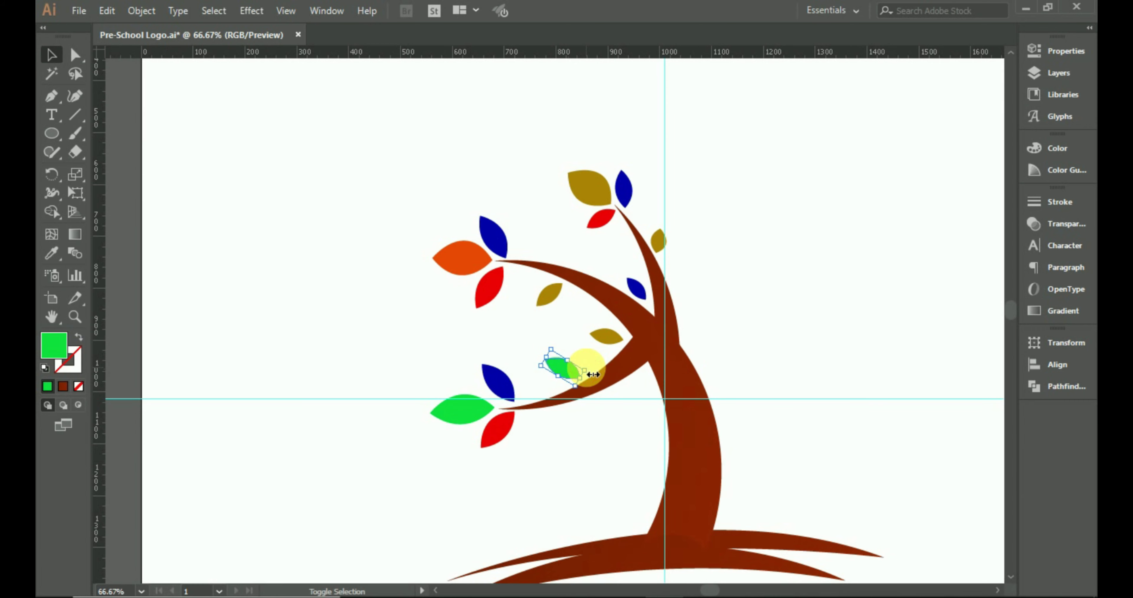
{"action": "left_click", "coordinate": [575, 435]}
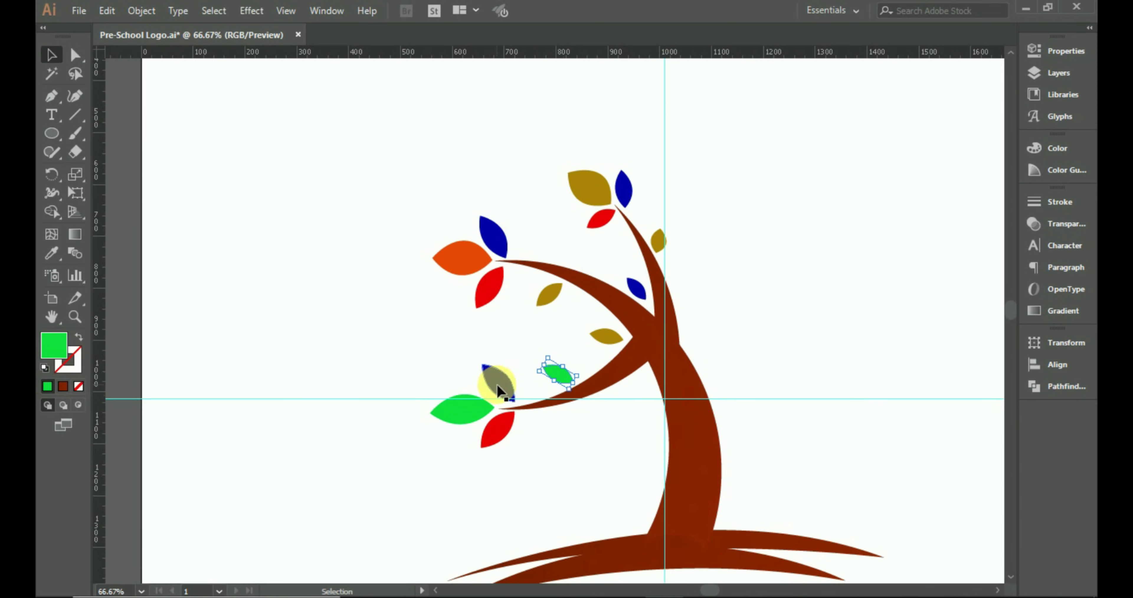
- Duplicate a red leaf above the middle of the upper left branch, shrink and rotate it, and fill it magenta, #FF00CF
{"action": "mouse_move", "coordinate": [590, 253]}
{"action": "left_mouse_down"}
{"action": "mouse_move", "coordinate": [576, 254]}
{"action": "mouse_move", "coordinate": [589, 260]}
{"action": "left_mouse_up"}
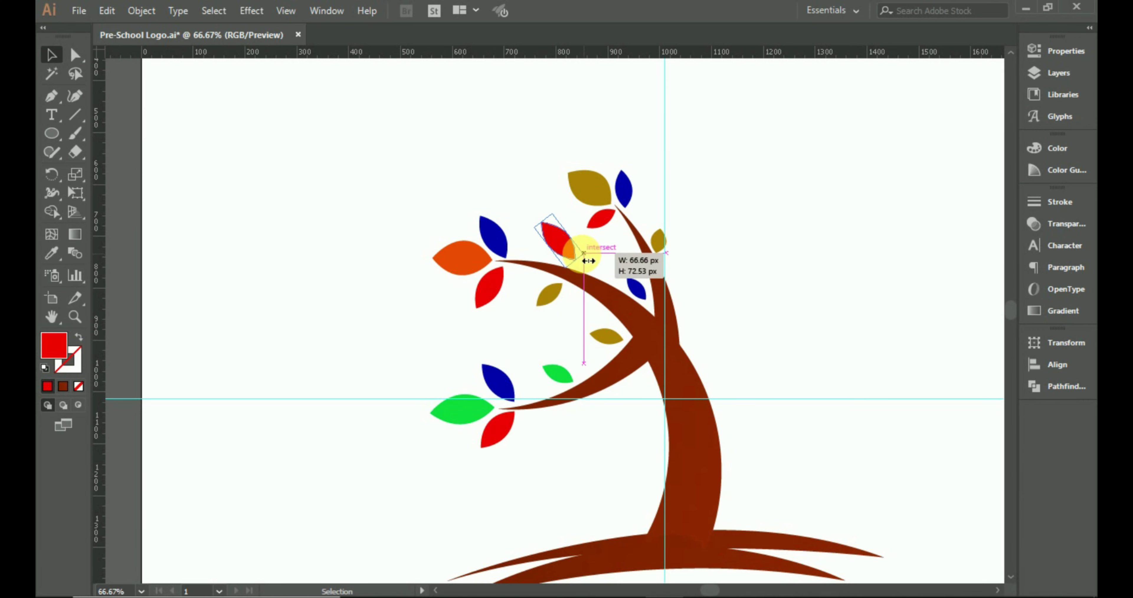
{"action": "double_click", "coordinate": [53, 345]}
{"action": "left_click", "coordinate": [755, 193]}
{"action": "left_click", "coordinate": [736, 167]}
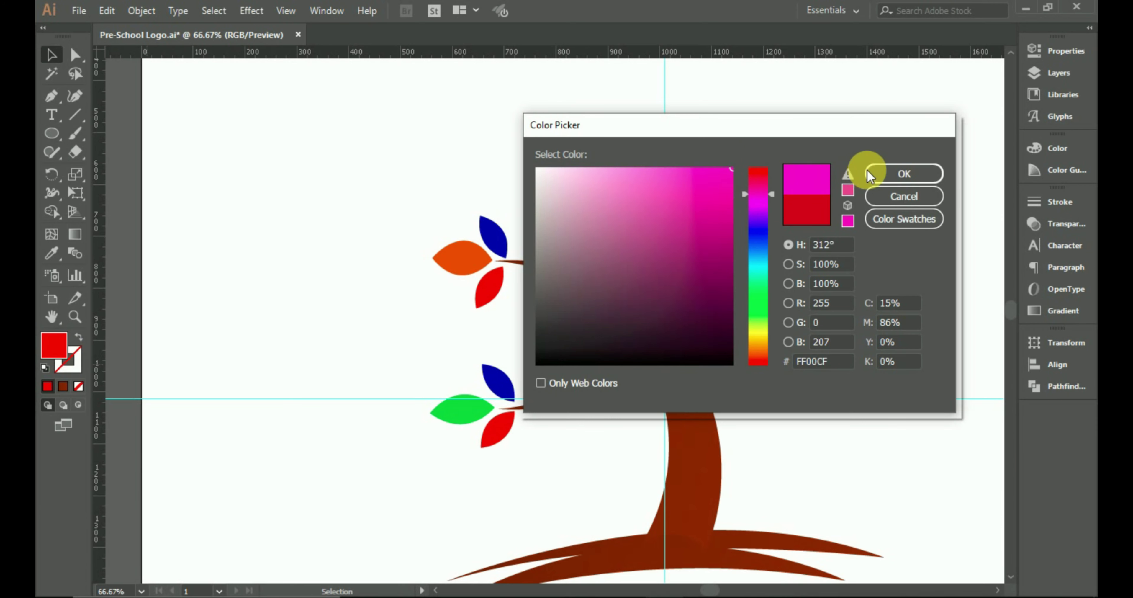
{"action": "left_click", "coordinate": [865, 169]}
- Duplicate the magenta leaf horizontally between the two left branches, and place a smaller tilted copy beneath the lower branch
{"action": "left_click_drag", "start_coordinate": [547, 236], "coordinate": [527, 348]}
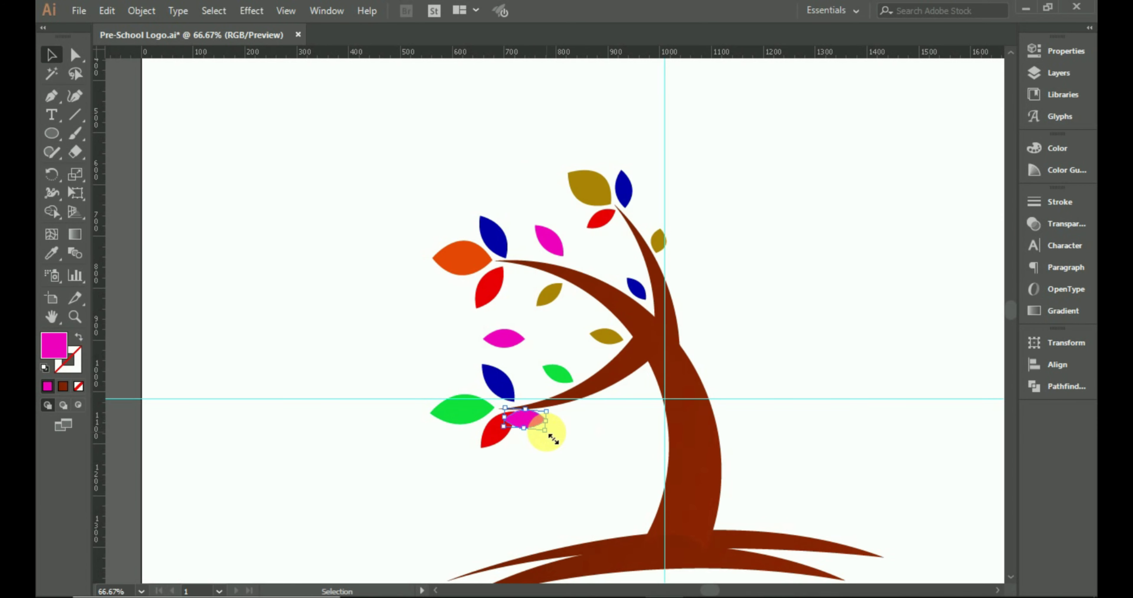
{"action": "left_click_drag", "start_coordinate": [525, 436], "coordinate": [528, 437]}
- Place smaller copies of the orange and green leaves at the crown's outer left edge, above the large green leaf
{"action": "left_click_drag", "start_coordinate": [462, 257], "coordinate": [437, 387]}
{"action": "left_click_drag", "start_coordinate": [546, 374], "coordinate": [437, 329]}
{"action": "scroll", "coordinate": [660, 263], "scroll_direction": "up", "scroll_amount": 2}
- Duplicate the small green leaf above the upper magenta leaf, and the magenta leaf horizontally beneath the red leaf at the top branch
{"action": "left_click", "coordinate": [591, 229]}
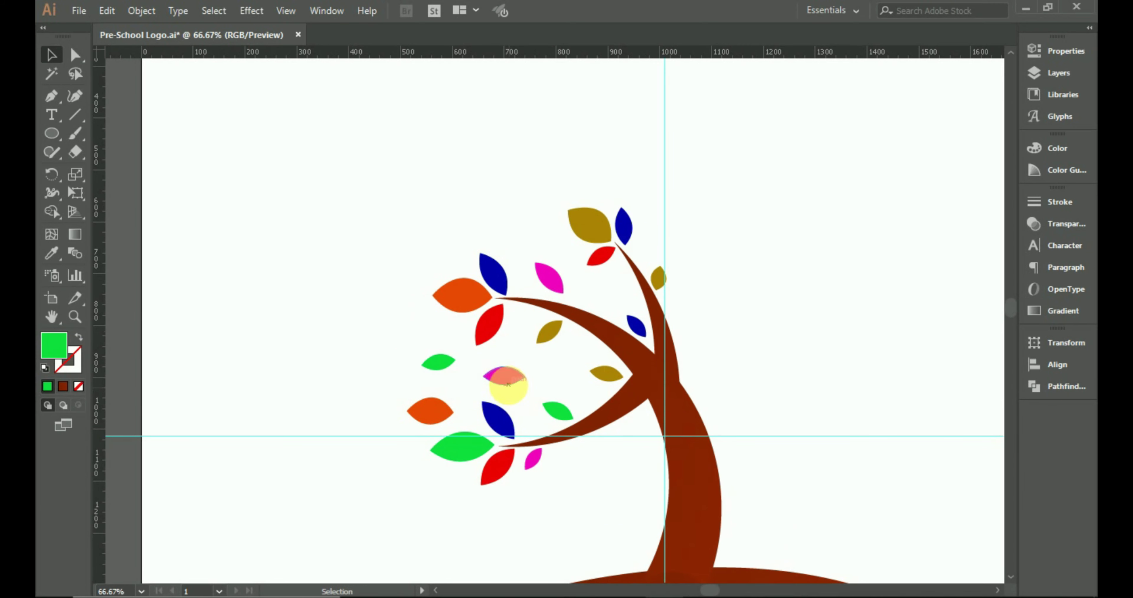
{"action": "left_click_drag", "start_coordinate": [568, 409], "coordinate": [534, 223]}
{"action": "left_click", "coordinate": [710, 309]}
{"action": "scroll", "coordinate": [709, 309], "scroll_direction": "down", "scroll_amount": 1}
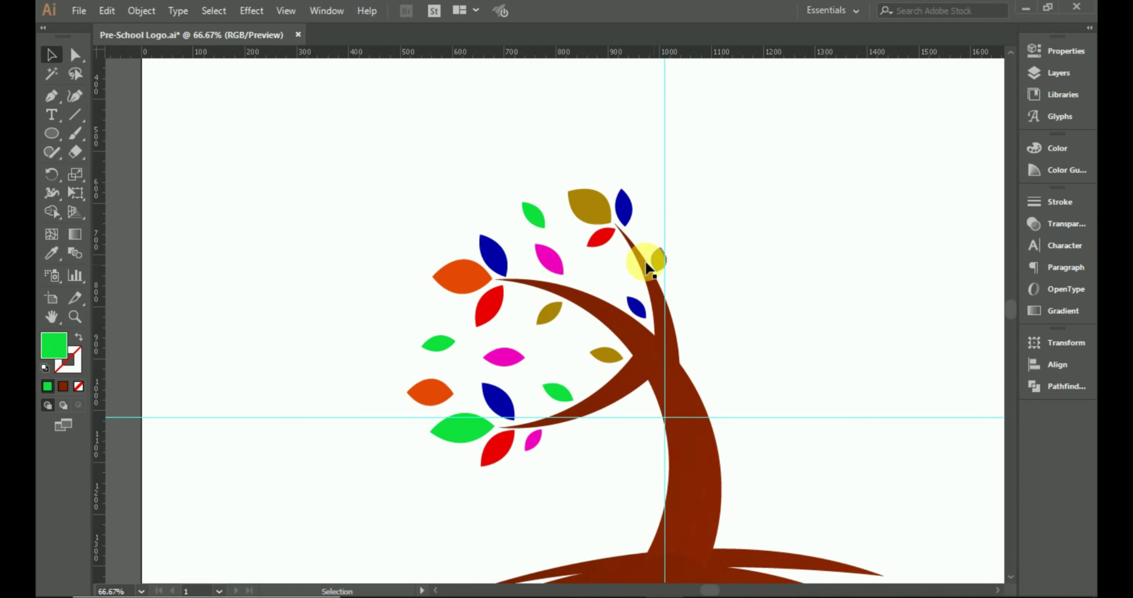
{"action": "left_click_drag", "start_coordinate": [549, 259], "coordinate": [616, 270]}
{"action": "scroll", "coordinate": [568, 430], "scroll_direction": "down", "scroll_amount": 1}
- Enlarge the small green leaf at the outer left edge of the crown
{"action": "left_click", "coordinate": [446, 327]}
{"action": "left_click_drag", "start_coordinate": [457, 332], "coordinate": [463, 336]}
{"action": "left_click", "coordinate": [510, 341]}
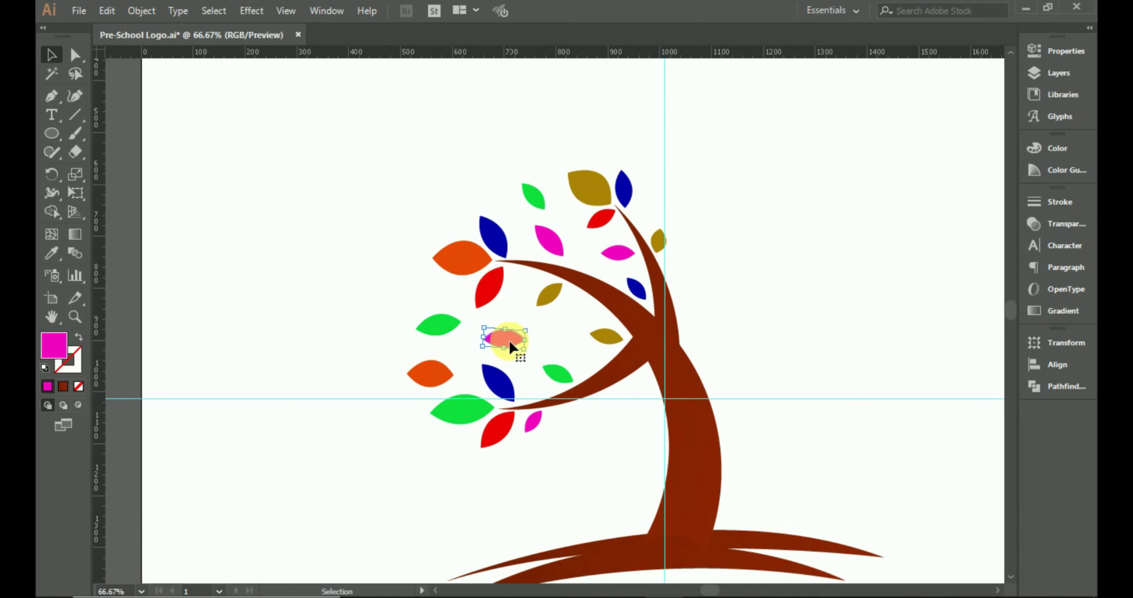
- Place a small copy of the green leaf between the left branches and color it with the red leaf's fill
{"action": "left_click_drag", "start_coordinate": [462, 411], "coordinate": [550, 326]}
{"action": "key", "text": "i"}
{"action": "left_click", "coordinate": [499, 430]}
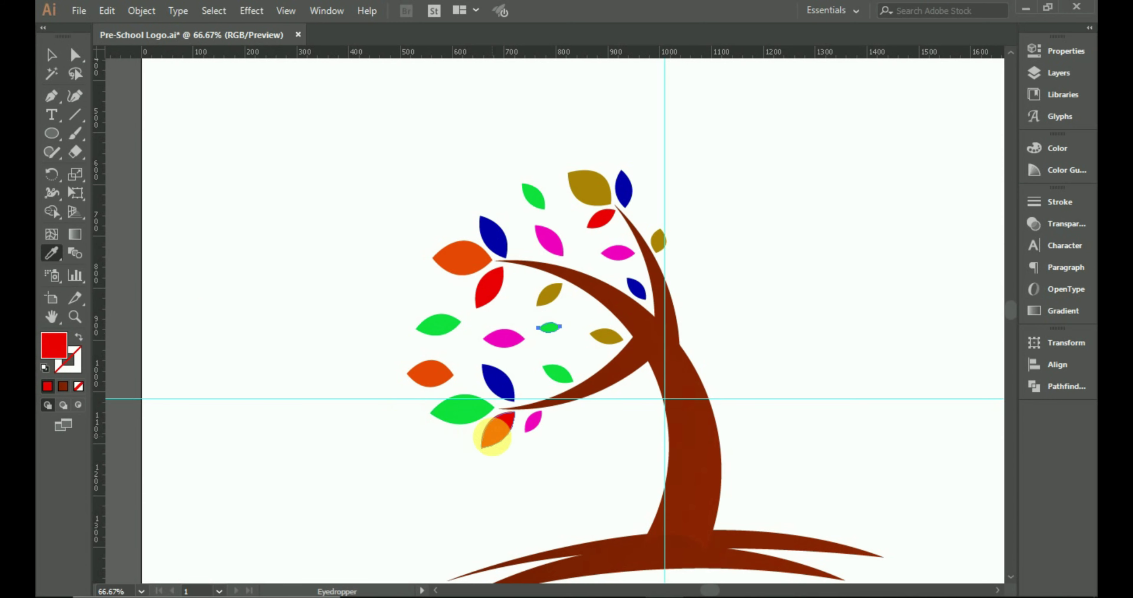
{"action": "key", "text": "v"}
{"action": "left_click", "coordinate": [550, 359]}
- Duplicate the small red leaf above the blue leaf at the upper left branch tip and tilt it
{"action": "scroll", "coordinate": [549, 363], "scroll_direction": "up", "scroll_amount": 2}
{"action": "left_click_drag", "start_coordinate": [550, 365], "coordinate": [500, 234]}
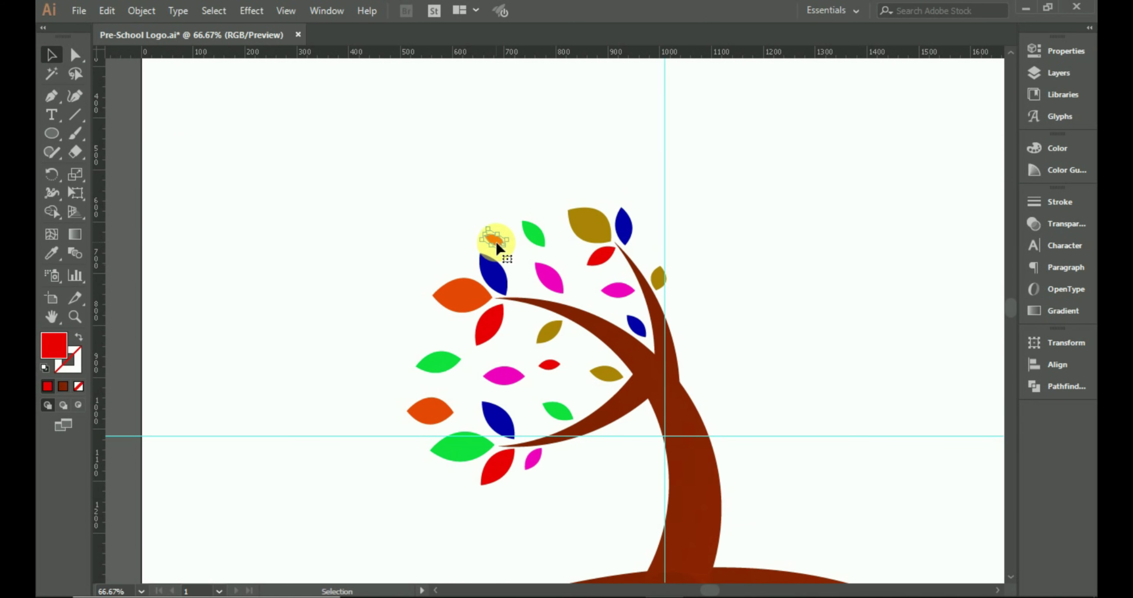
{"action": "key", "text": "ctrl+0"}
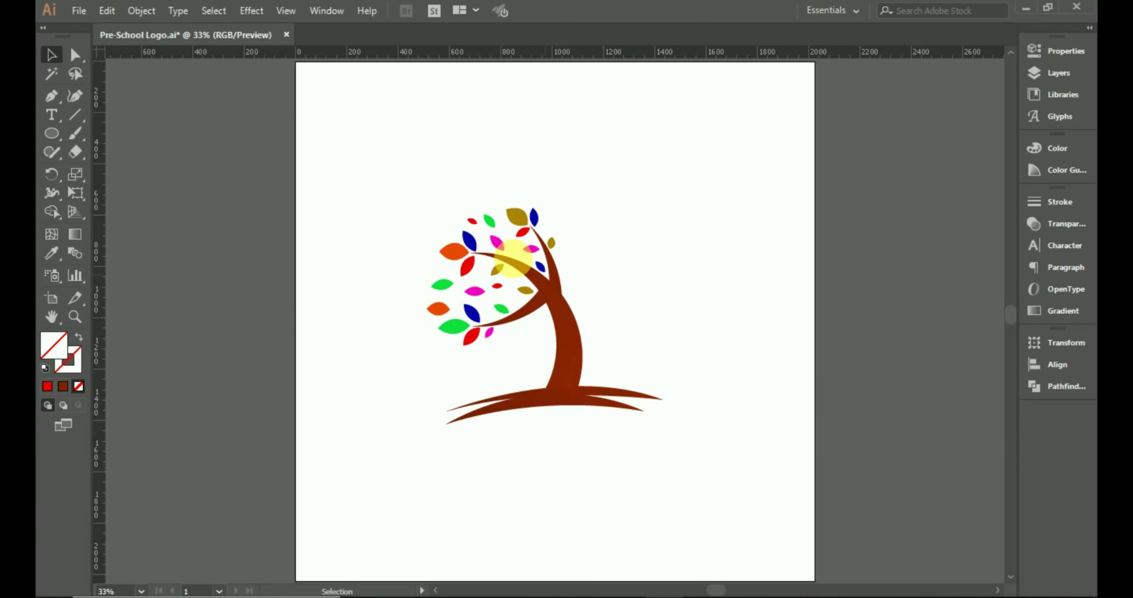
- Duplicate the trunk, branches and leaves to the right, and reflect the copy across a 274° axis
{"action": "left_click_drag", "start_coordinate": [581, 347], "coordinate": [583, 348]}
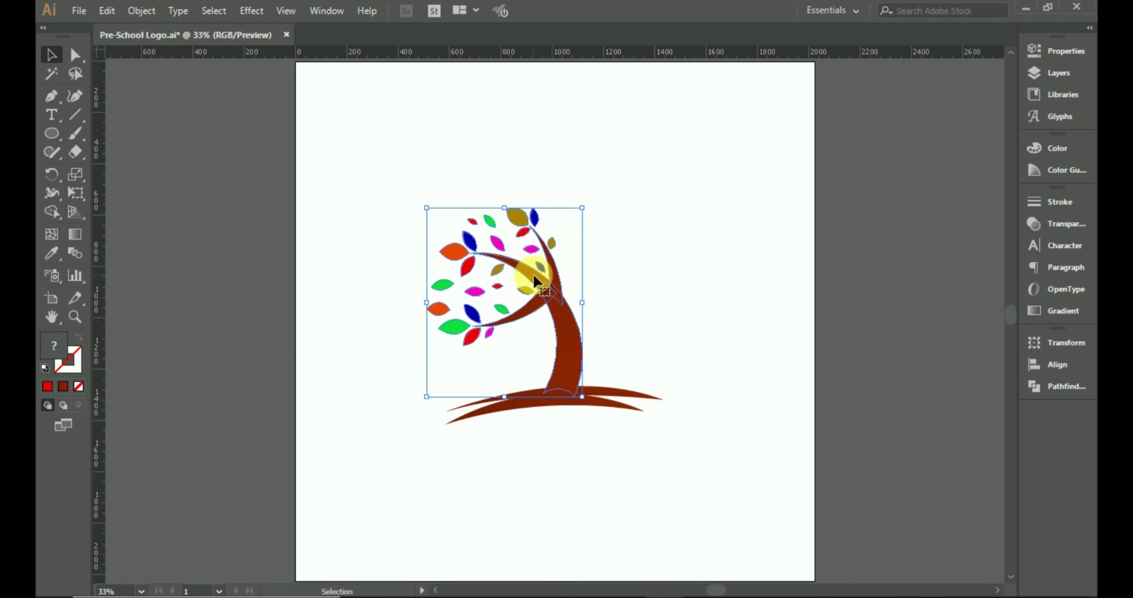
{"action": "left_click_drag", "start_coordinate": [533, 274], "coordinate": [680, 269]}
{"action": "right_click", "coordinate": [707, 391]}
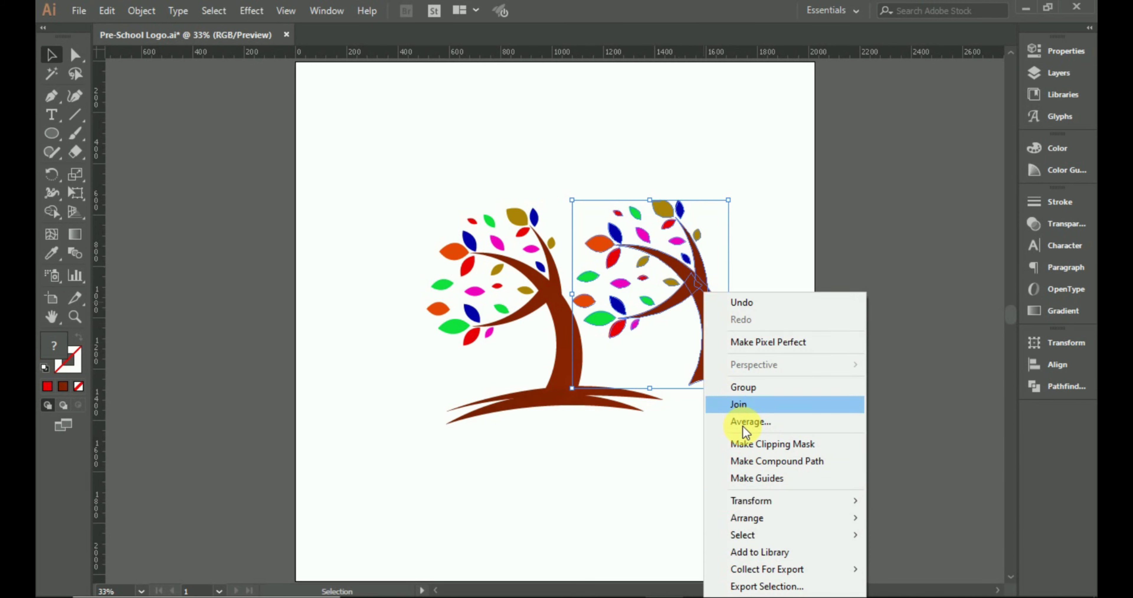
{"action": "mouse_move", "coordinate": [759, 500]}
{"action": "left_click", "coordinate": [906, 420]}
{"action": "left_click", "coordinate": [847, 402]}
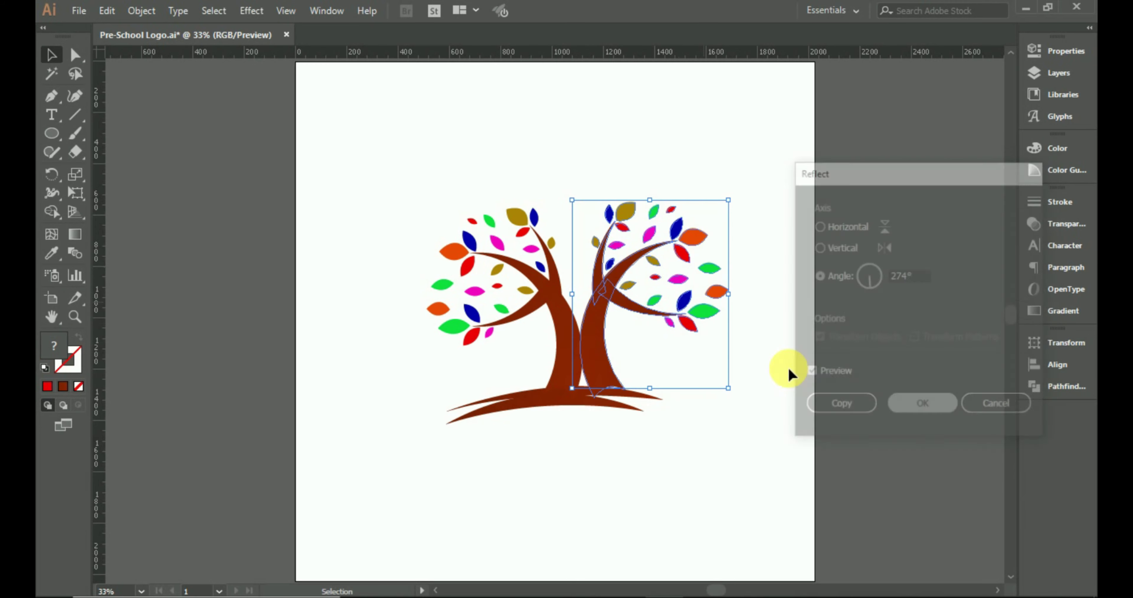
- Fit the enlarged mirrored half onto the original trunk and remove its duplicate trunk and center leaf
{"action": "left_click_drag", "start_coordinate": [591, 315], "coordinate": [563, 308]}
{"action": "left_click_drag", "start_coordinate": [689, 402], "coordinate": [704, 424]}
{"action": "scroll", "coordinate": [722, 469], "scroll_direction": "up", "scroll_amount": 3}
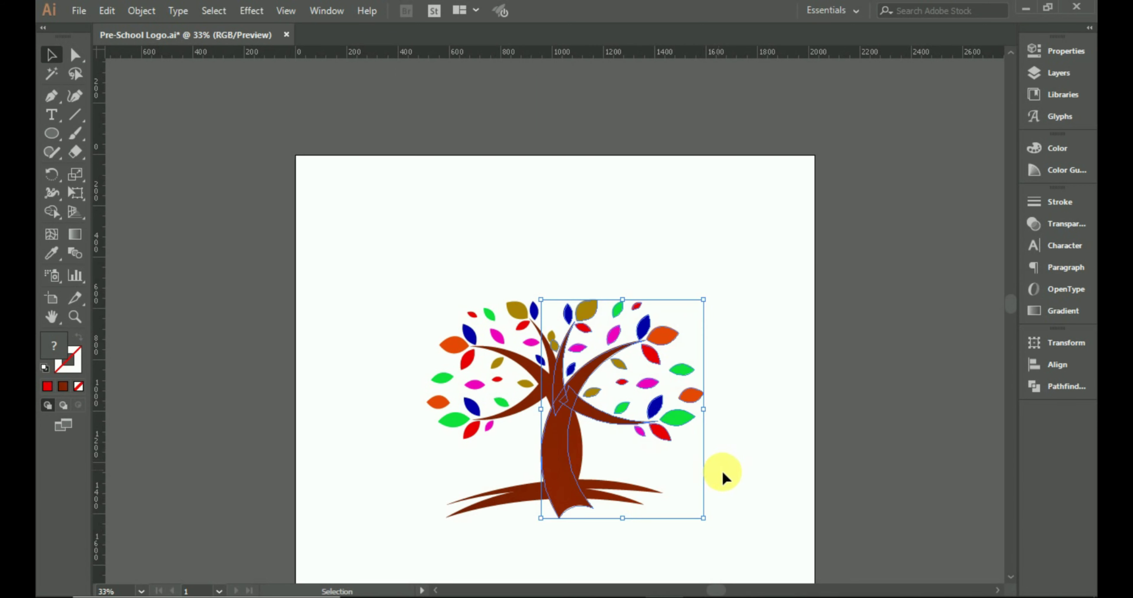
{"action": "left_click", "coordinate": [779, 461]}
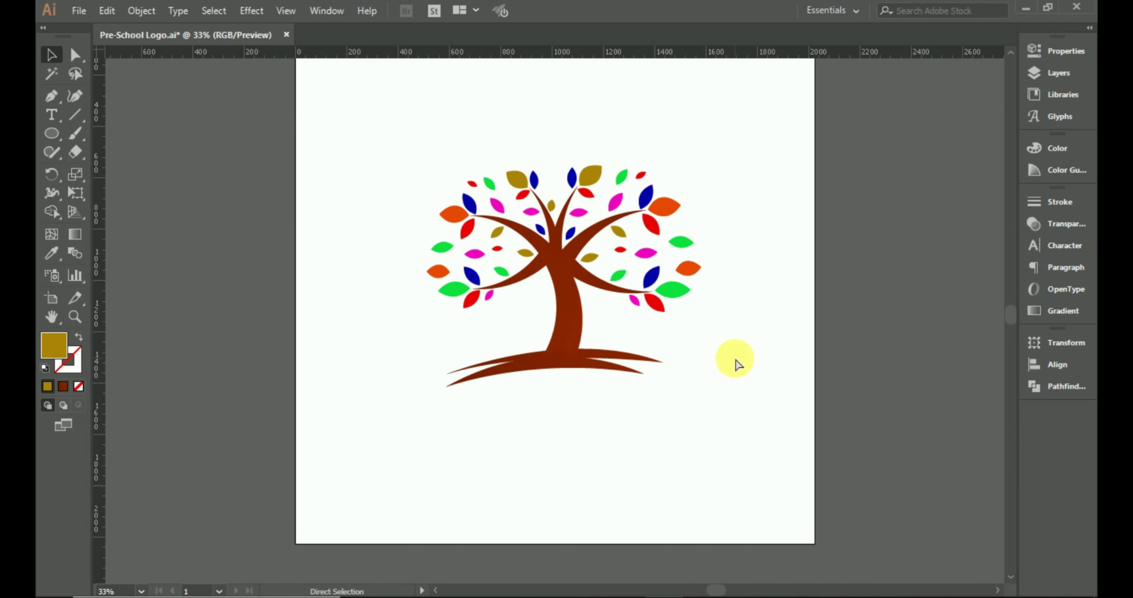
{"action": "key", "text": "ctrl+0"}
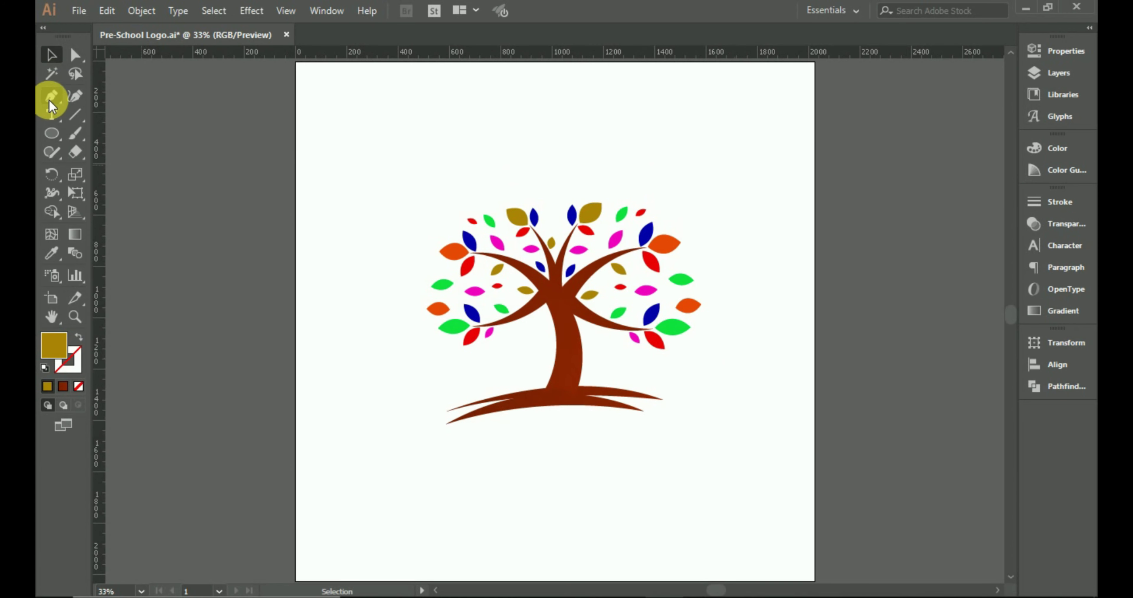
- Draw a thin vertical rectangle about 280 px tall and 7 px wide from the lower right branch to the ground
{"action": "left_click_drag", "start_coordinate": [51, 132], "coordinate": [88, 118]}
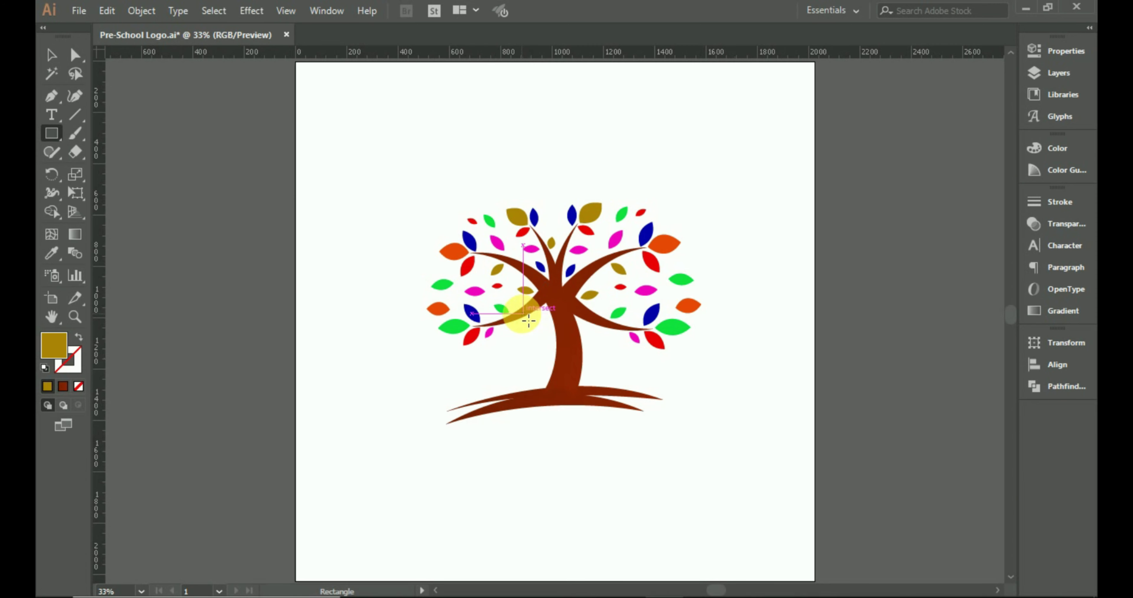
{"action": "left_click_drag", "start_coordinate": [588, 315], "coordinate": [594, 389]}
{"action": "scroll", "coordinate": [588, 359], "scroll_direction": "up", "scroll_amount": 3}
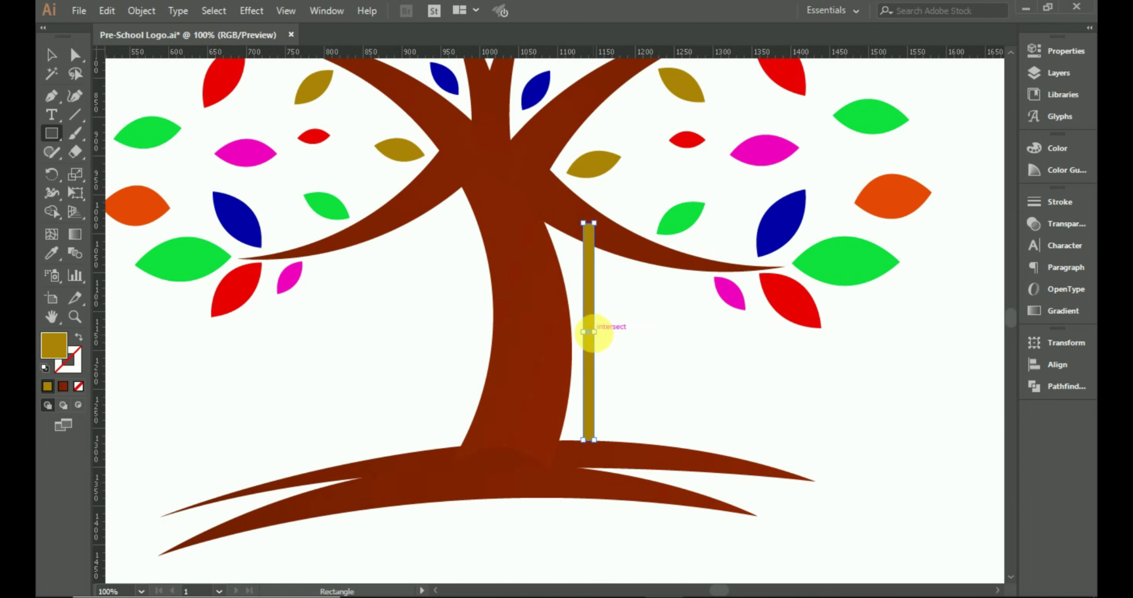
{"action": "left_click", "coordinate": [52, 55]}
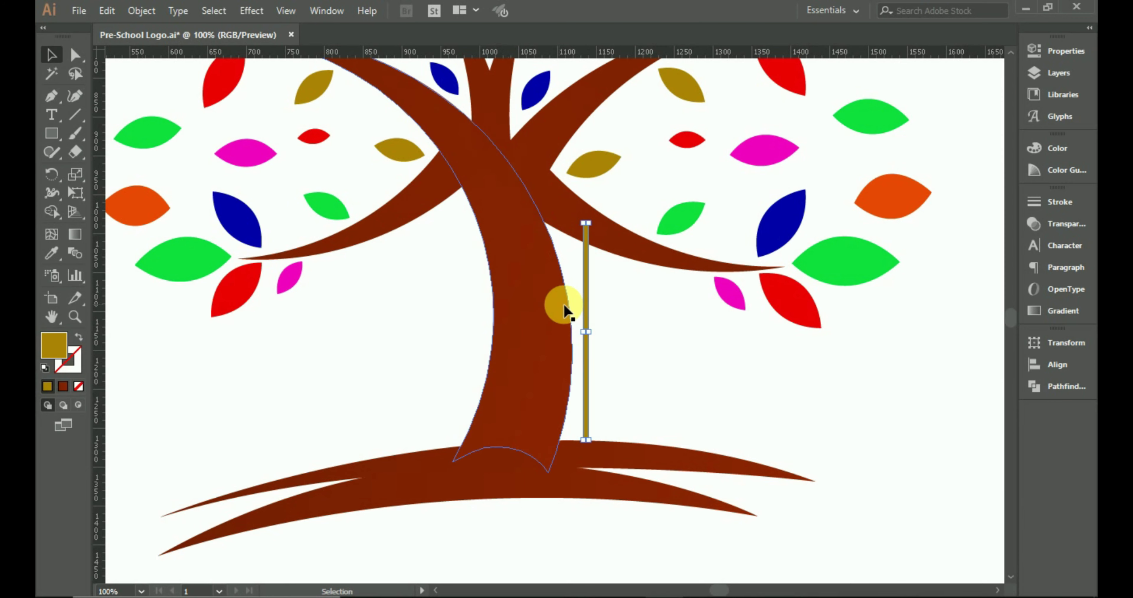
- Fill the thin vertical rectangle with the brown sampled from the tree
{"action": "left_click", "coordinate": [51, 253]}
{"action": "left_click", "coordinate": [414, 168]}
{"action": "left_click", "coordinate": [51, 54]}
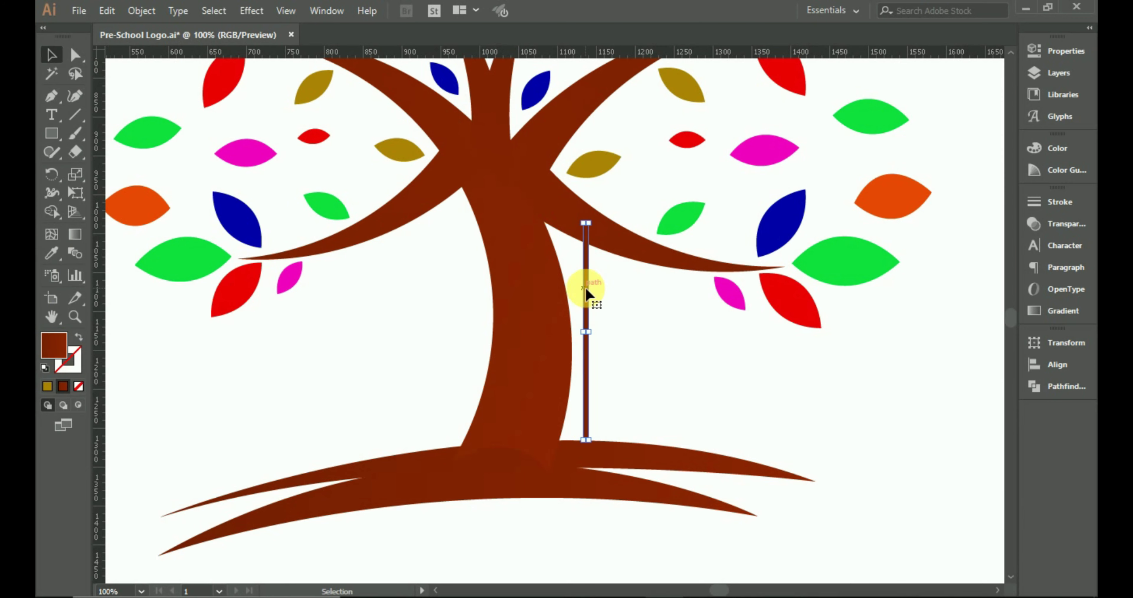
- Duplicate the brown rail to its right and tilt it about 4° so its foot leans outward
{"action": "left_click_drag", "start_coordinate": [586, 291], "coordinate": [628, 304]}
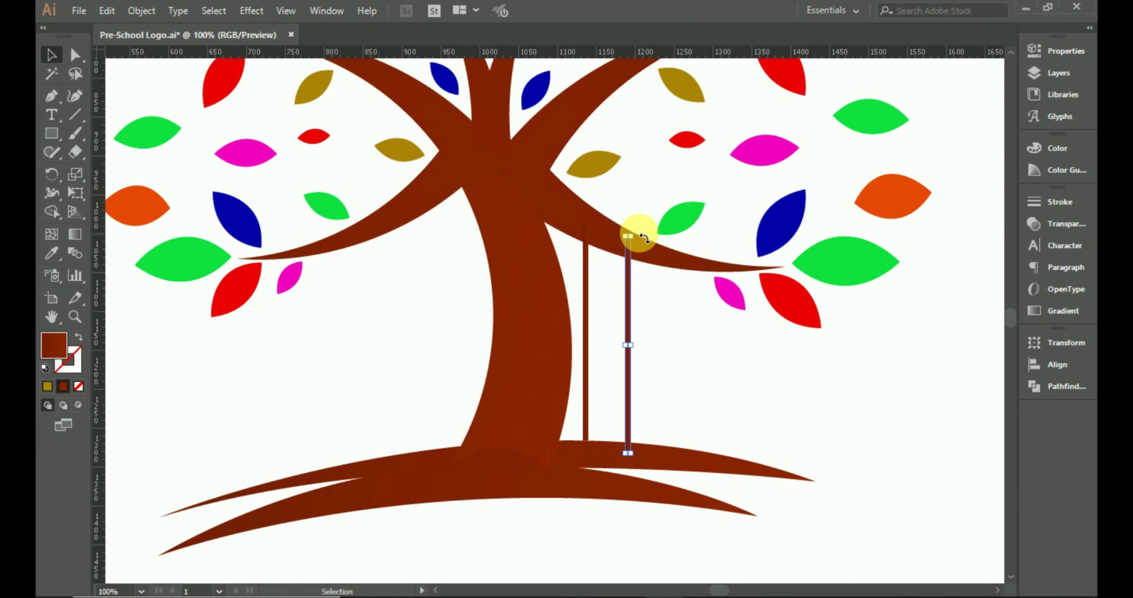
{"action": "left_click_drag", "start_coordinate": [644, 237], "coordinate": [624, 266]}
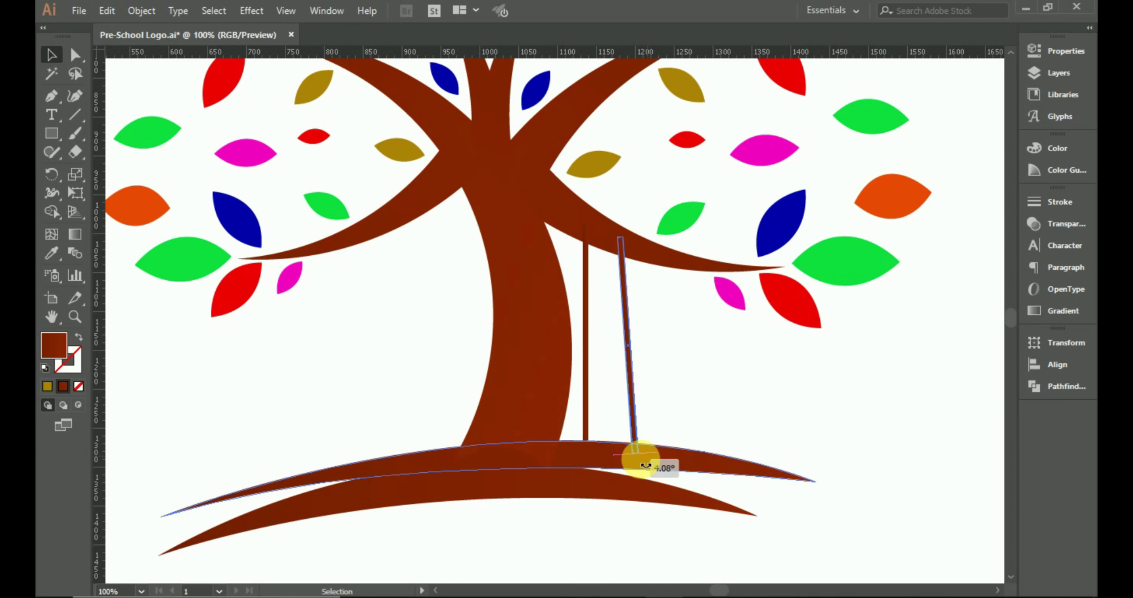
{"action": "left_click_drag", "start_coordinate": [645, 466], "coordinate": [643, 464]}
- Add a horizontal brown rung near the foot of the ladder and size it to span the two rails
{"action": "left_click_drag", "start_coordinate": [620, 336], "coordinate": [451, 456]}
{"action": "left_click", "coordinate": [683, 373]}
{"action": "left_click", "coordinate": [50, 55]}
{"action": "scroll", "coordinate": [686, 415], "scroll_direction": "up", "scroll_amount": 3}
{"action": "left_click_drag", "start_coordinate": [528, 457], "coordinate": [500, 457]}
{"action": "left_click_drag", "start_coordinate": [355, 456], "coordinate": [386, 457]}
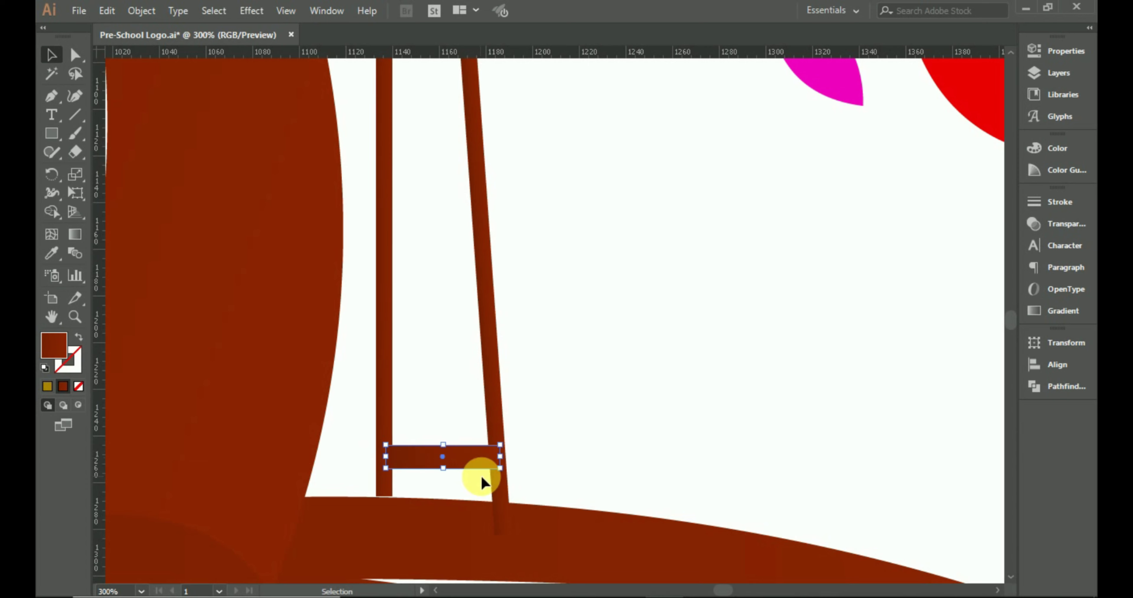
- Duplicate the rung upward, shifted slightly left, and repeat the copy at even spacing up to the branch
{"action": "left_click_drag", "start_coordinate": [469, 458], "coordinate": [467, 406]}
{"action": "key", "text": "ctrl+d"}
{"action": "key", "text": "ctrl+d"}
{"action": "key", "text": "ctrl+d"}
{"action": "key", "text": "ctrl+d"}
{"action": "key", "text": "ctrl+d"}
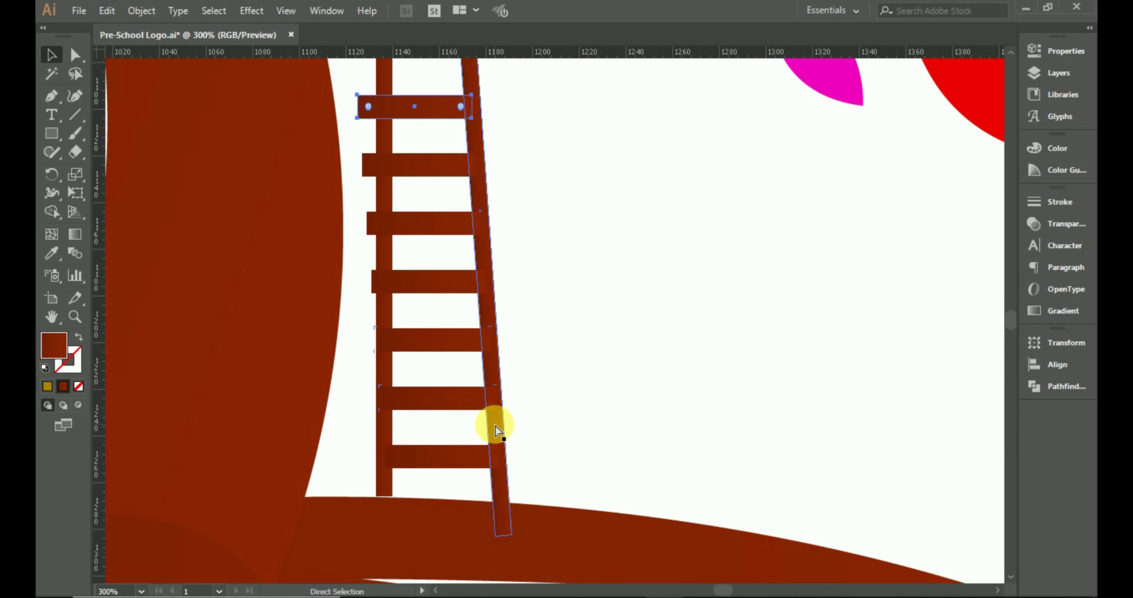
{"action": "scroll", "coordinate": [496, 424], "scroll_direction": "up", "scroll_amount": 5}
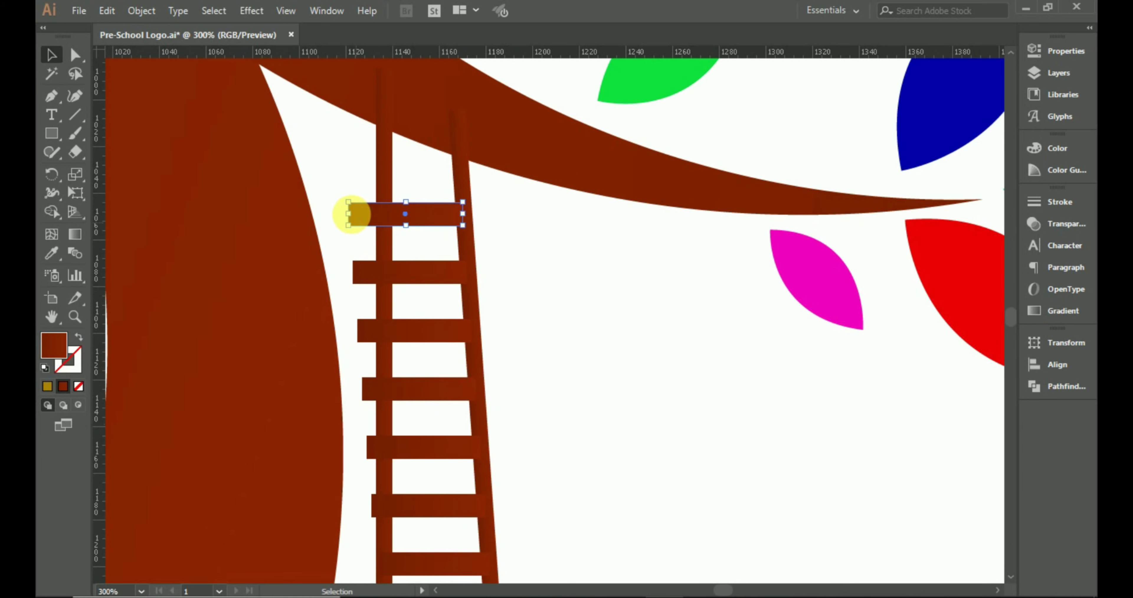
- Shorten the protruding left ends of the ladder's rungs so each stops within the left rail
{"action": "left_click_drag", "start_coordinate": [351, 216], "coordinate": [382, 215]}
{"action": "left_click", "coordinate": [355, 271]}
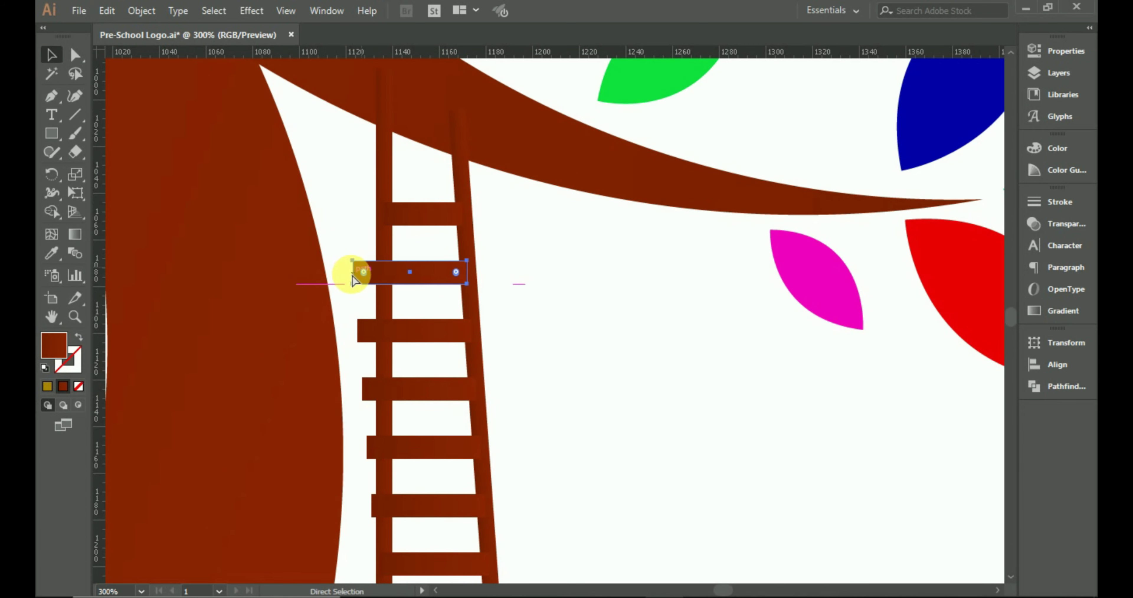
{"action": "left_click_drag", "start_coordinate": [352, 272], "coordinate": [383, 273]}
{"action": "left_click", "coordinate": [409, 333]}
{"action": "left_click_drag", "start_coordinate": [357, 330], "coordinate": [387, 320]}
{"action": "scroll", "coordinate": [394, 336], "scroll_direction": "down", "scroll_amount": 2}
{"action": "left_click", "coordinate": [410, 317]}
{"action": "scroll", "coordinate": [396, 322], "scroll_direction": "down", "scroll_amount": 3}
{"action": "left_click", "coordinate": [416, 281]}
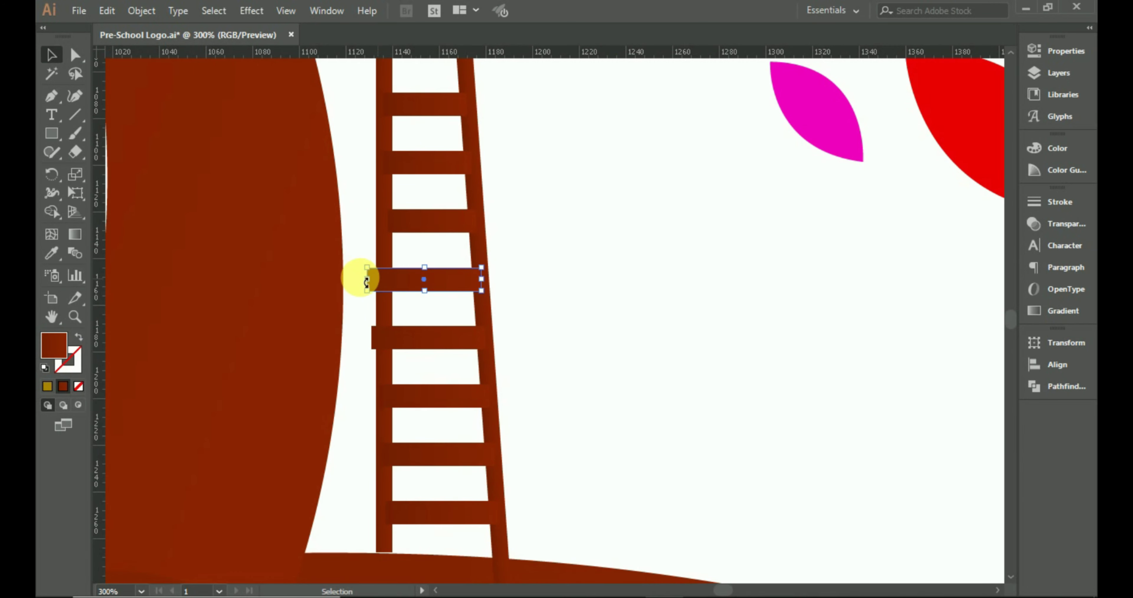
{"action": "left_click_drag", "start_coordinate": [367, 282], "coordinate": [383, 284]}
{"action": "left_click", "coordinate": [413, 338]}
{"action": "left_click_drag", "start_coordinate": [374, 333], "coordinate": [386, 335]}
{"action": "scroll", "coordinate": [425, 387], "scroll_direction": "down", "scroll_amount": 3}
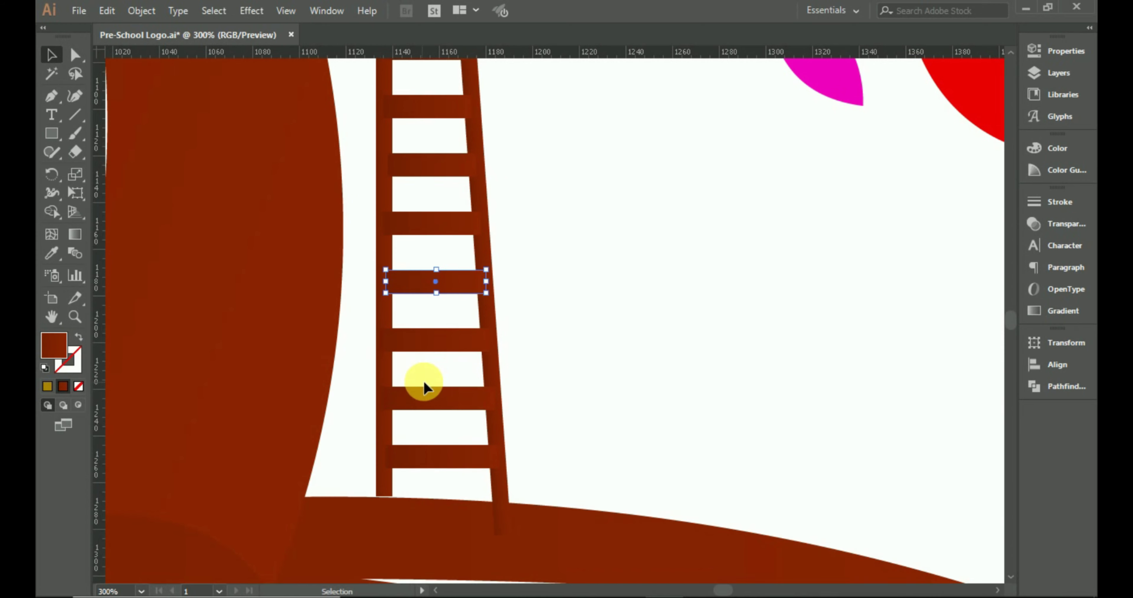
{"action": "key", "text": "ctrl+0"}
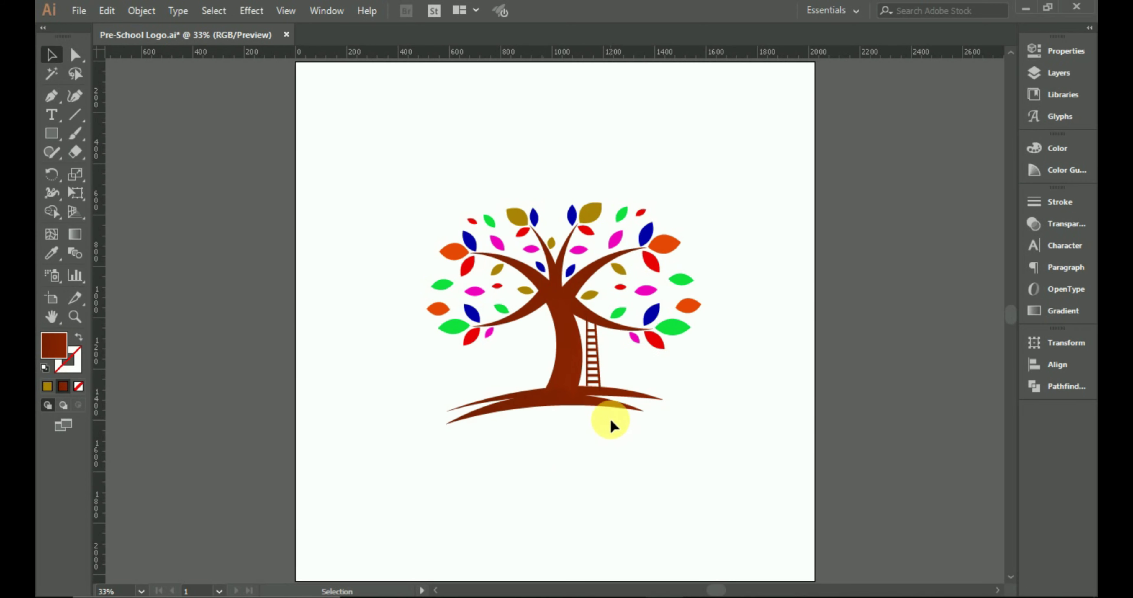
- Select the whole ladder and shift it slightly to the right, farther from the trunk
{"action": "scroll", "coordinate": [610, 425], "scroll_direction": "up", "scroll_amount": 5}
{"action": "scroll", "coordinate": [549, 320], "scroll_direction": "up", "scroll_amount": 5}
{"action": "left_click_drag", "start_coordinate": [479, 159], "coordinate": [520, 251]}
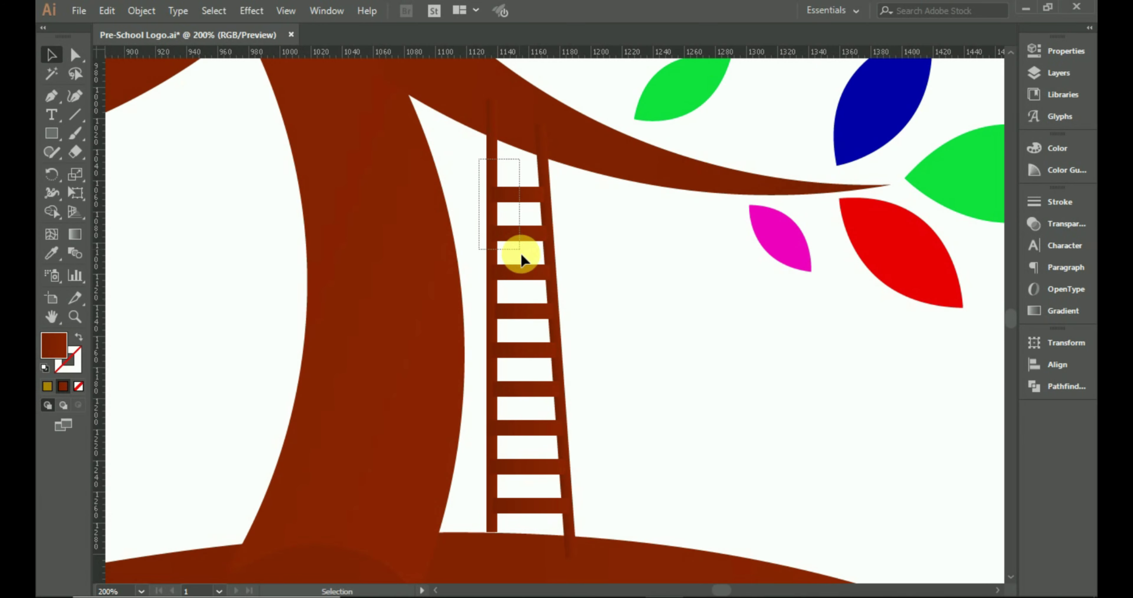
{"action": "left_click_drag", "start_coordinate": [553, 441], "coordinate": [580, 517]}
{"action": "key", "text": "ctrl+0"}
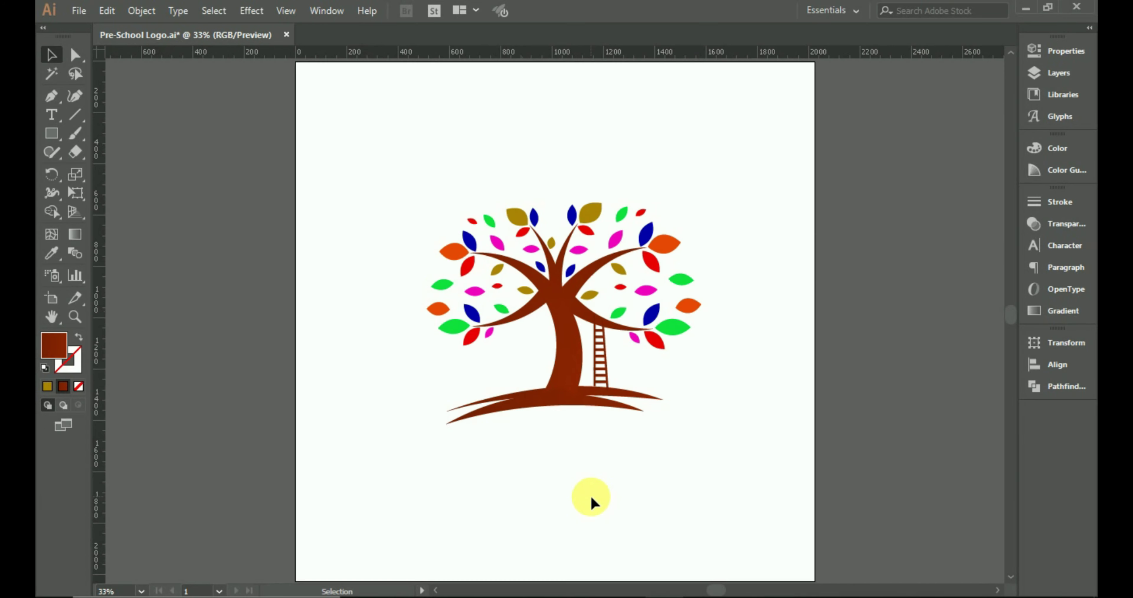
- Move the whole ladder to the left side of the trunk, beneath the lower-left branch
{"action": "key", "text": "ctrl+equal"}
{"action": "key", "text": "ctrl+equal"}
{"action": "left_click", "coordinate": [578, 270]}
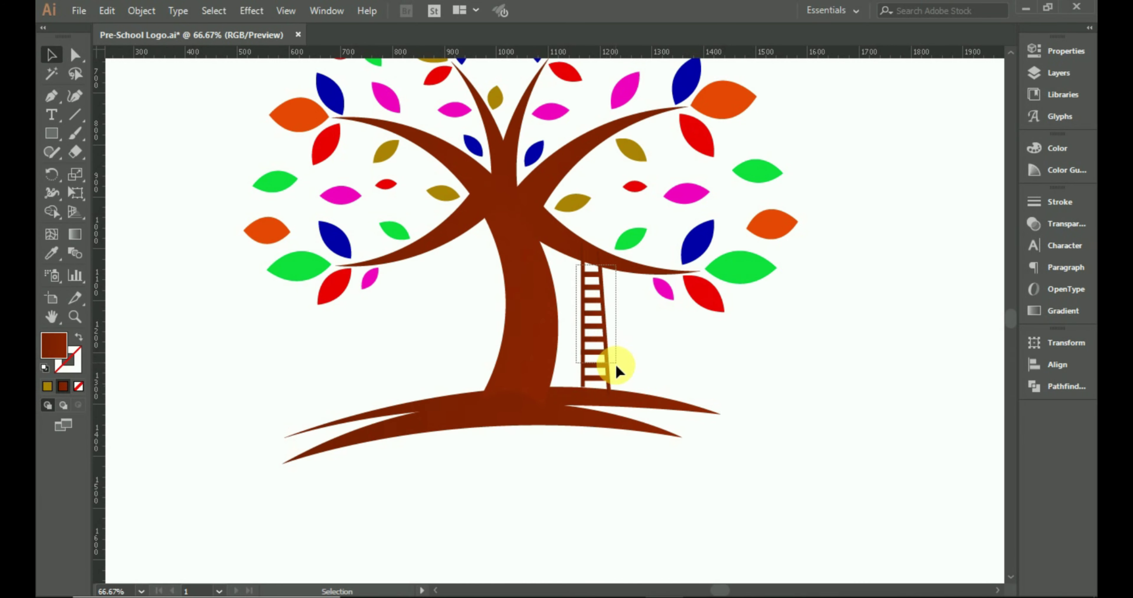
{"action": "left_click", "coordinate": [601, 334]}
{"action": "left_click_drag", "start_coordinate": [576, 283], "coordinate": [466, 295]}
- Reflect the ladder horizontally and rotate it slightly so its foot leans outward on the ground curve
{"action": "right_click", "coordinate": [465, 287]}
{"action": "mouse_move", "coordinate": [544, 497]}
{"action": "left_click", "coordinate": [678, 417]}
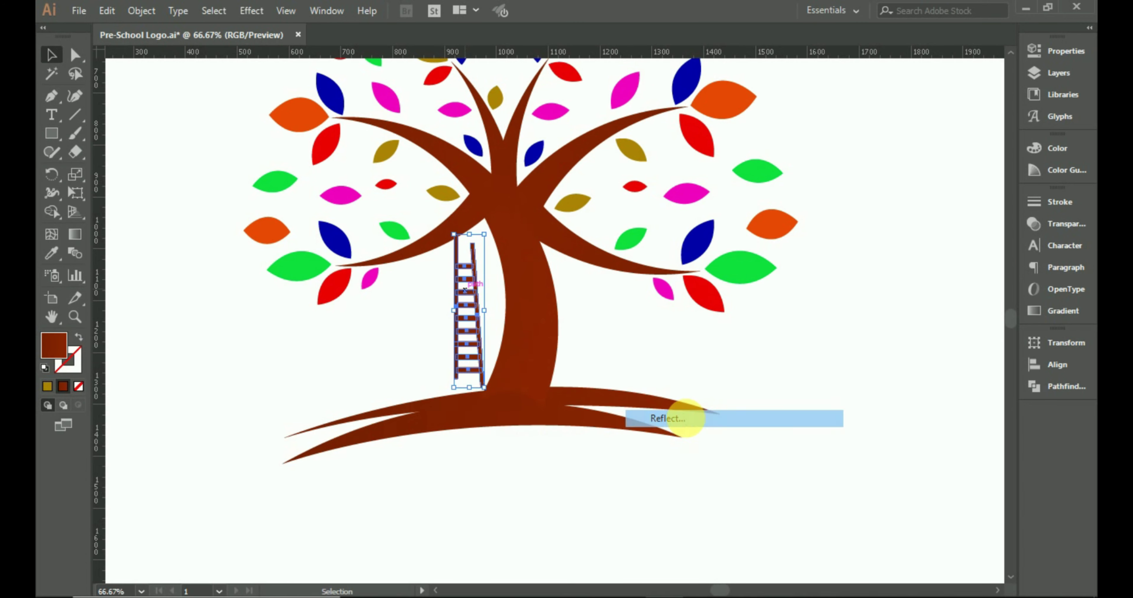
{"action": "left_click", "coordinate": [901, 407]}
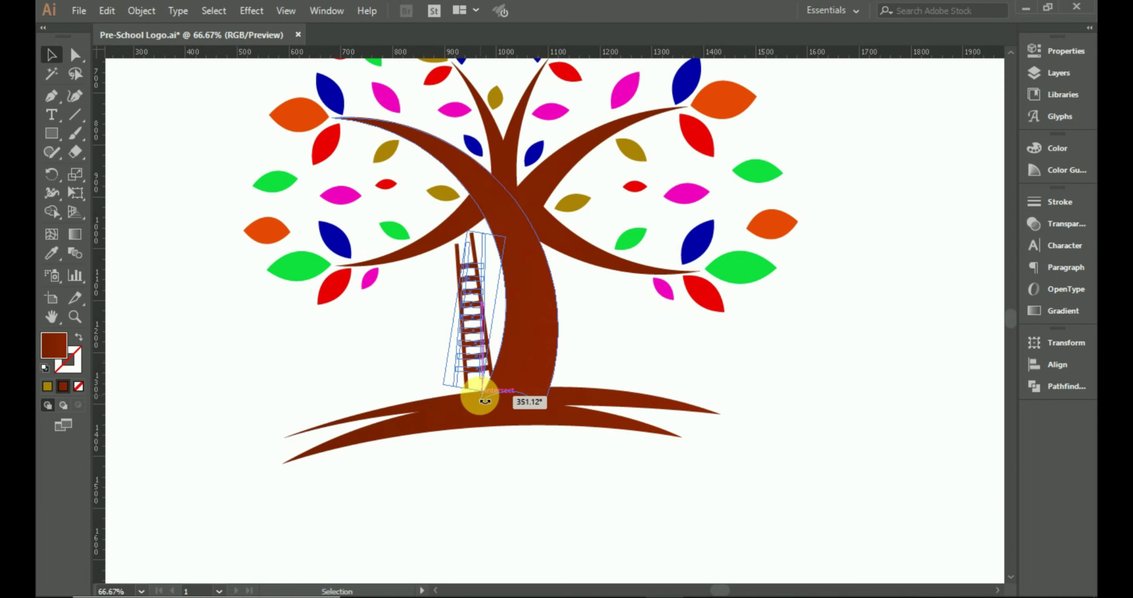
{"action": "left_click_drag", "start_coordinate": [485, 386], "coordinate": [502, 419]}
{"action": "key", "text": "ctrl+0"}
{"action": "left_click", "coordinate": [396, 383]}
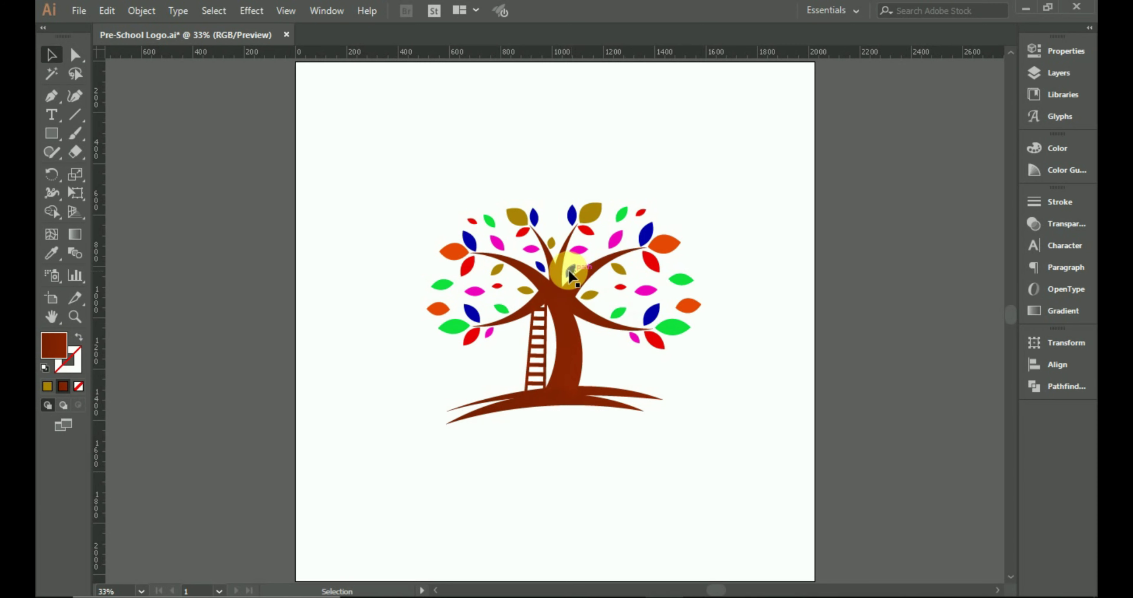
- Duplicate orange, magenta, gold, blue, green and red leaves into an arc above the upper branches, varying their angles
{"action": "left_click", "coordinate": [571, 269]}
{"action": "left_click", "coordinate": [625, 476]}
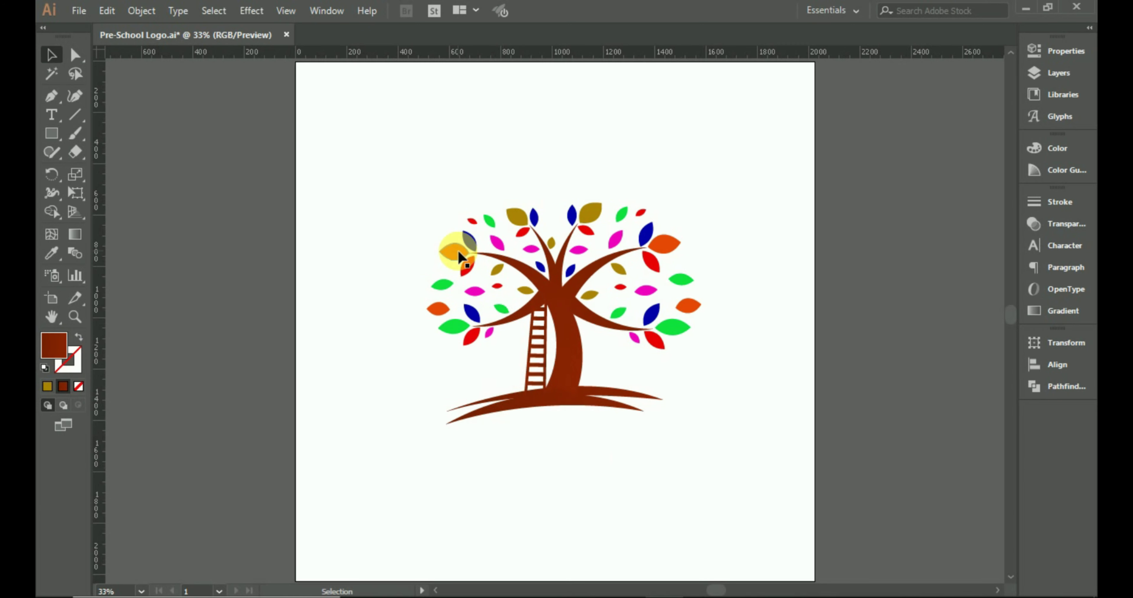
{"action": "left_click_drag", "start_coordinate": [455, 250], "coordinate": [490, 186]}
{"action": "left_click_drag", "start_coordinate": [482, 172], "coordinate": [474, 198]}
{"action": "left_click_drag", "start_coordinate": [612, 237], "coordinate": [541, 199]}
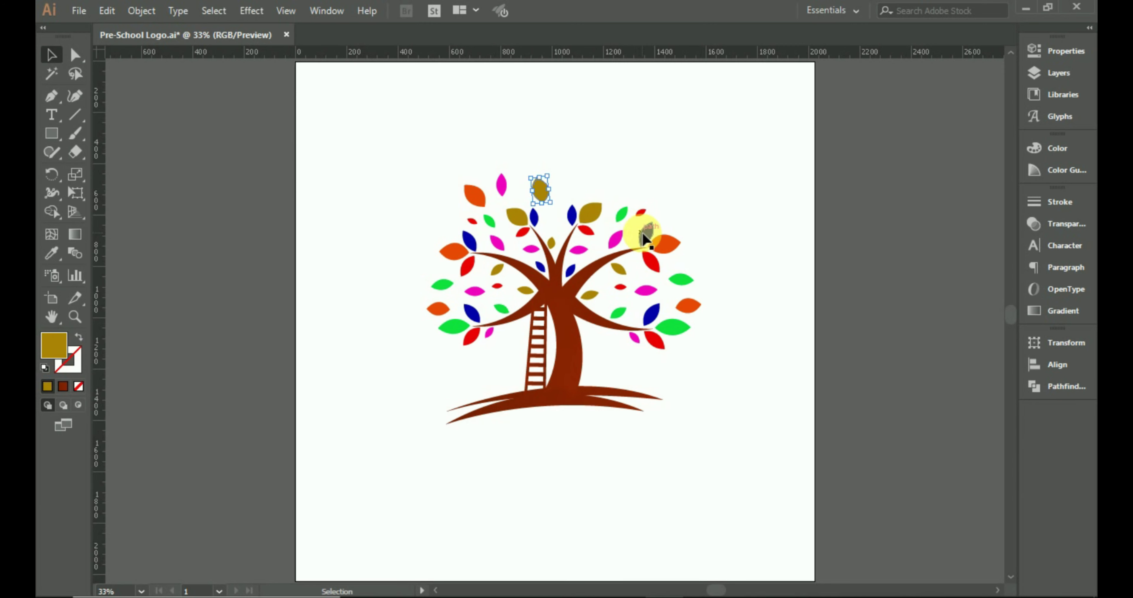
{"action": "left_click_drag", "start_coordinate": [645, 233], "coordinate": [609, 189]}
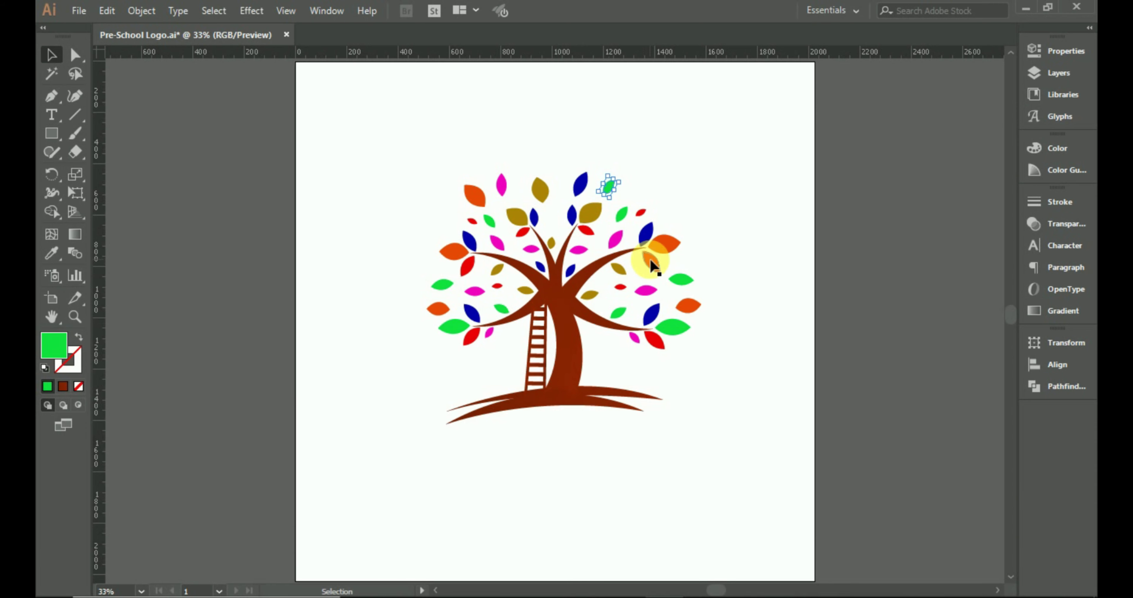
{"action": "left_click_drag", "start_coordinate": [651, 261], "coordinate": [644, 191]}
{"action": "left_click", "coordinate": [727, 348]}
{"action": "scroll", "coordinate": [728, 347], "scroll_direction": "up", "scroll_amount": 1}
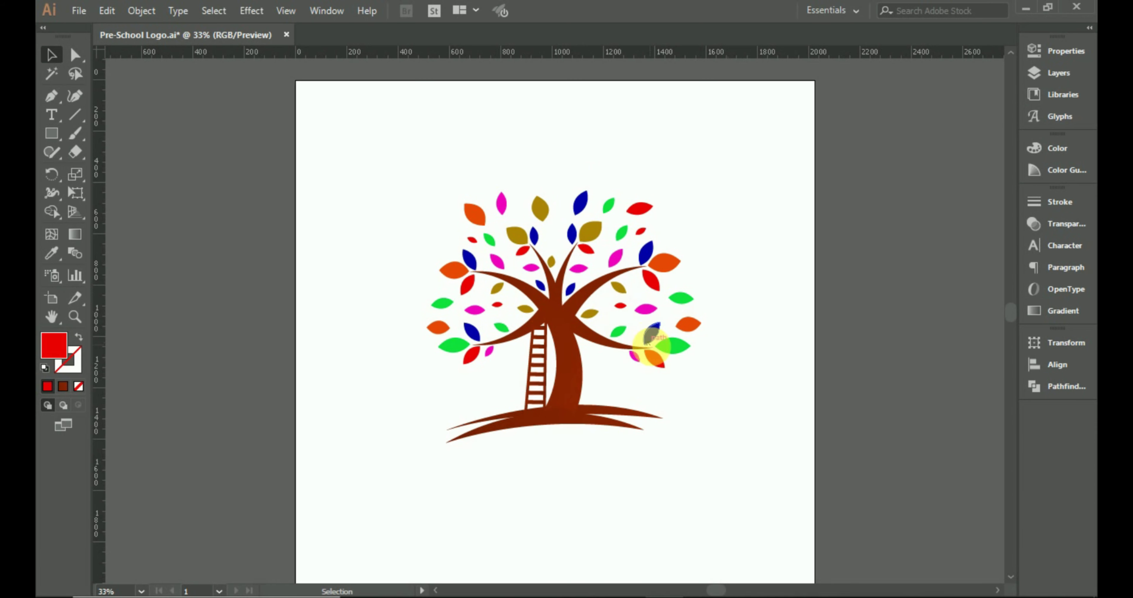
- Add rotated copies of a green leaf at the crown's upper right and orange and magenta leaves along its top
{"action": "left_click_drag", "start_coordinate": [673, 345], "coordinate": [694, 226]}
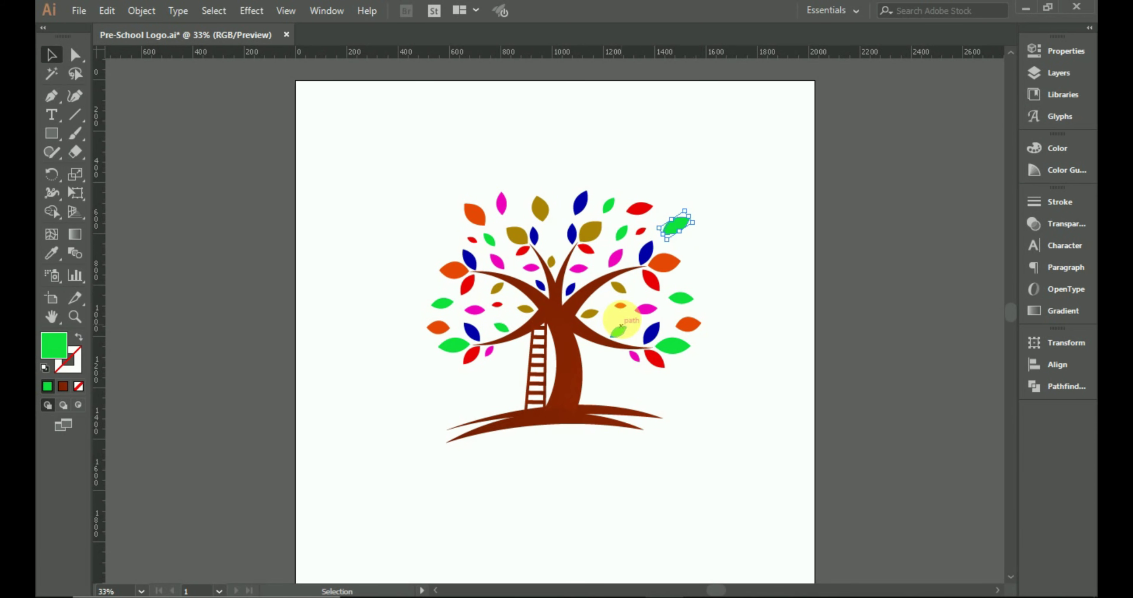
{"action": "left_click_drag", "start_coordinate": [453, 269], "coordinate": [519, 146]}
{"action": "mouse_move", "coordinate": [535, 190]}
{"action": "left_mouse_down"}
{"action": "mouse_move", "coordinate": [521, 200]}
{"action": "mouse_move", "coordinate": [524, 189]}
{"action": "left_mouse_up"}
{"action": "left_click_drag", "start_coordinate": [530, 178], "coordinate": [522, 178]}
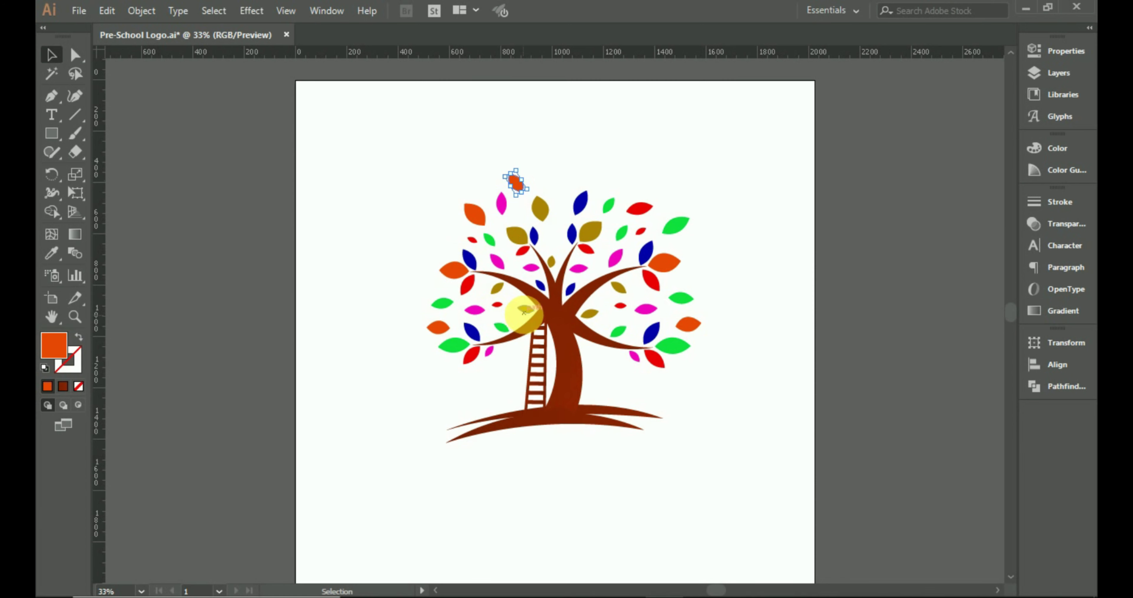
{"action": "left_click_drag", "start_coordinate": [616, 257], "coordinate": [565, 176]}
{"action": "mouse_move", "coordinate": [575, 167]}
{"action": "left_mouse_down"}
{"action": "mouse_move", "coordinate": [583, 172]}
{"action": "mouse_move", "coordinate": [559, 177]}
{"action": "left_mouse_up"}
{"action": "left_click", "coordinate": [698, 190]}
- Duplicate a blue leaf to the upper right of the crown's top, rotate it and recolor it with sampled gold
{"action": "left_click_drag", "start_coordinate": [471, 258], "coordinate": [602, 178]}
{"action": "left_click_drag", "start_coordinate": [609, 166], "coordinate": [613, 170]}
{"action": "key", "text": "i"}
{"action": "left_click", "coordinate": [618, 287]}
{"action": "key", "text": "v"}
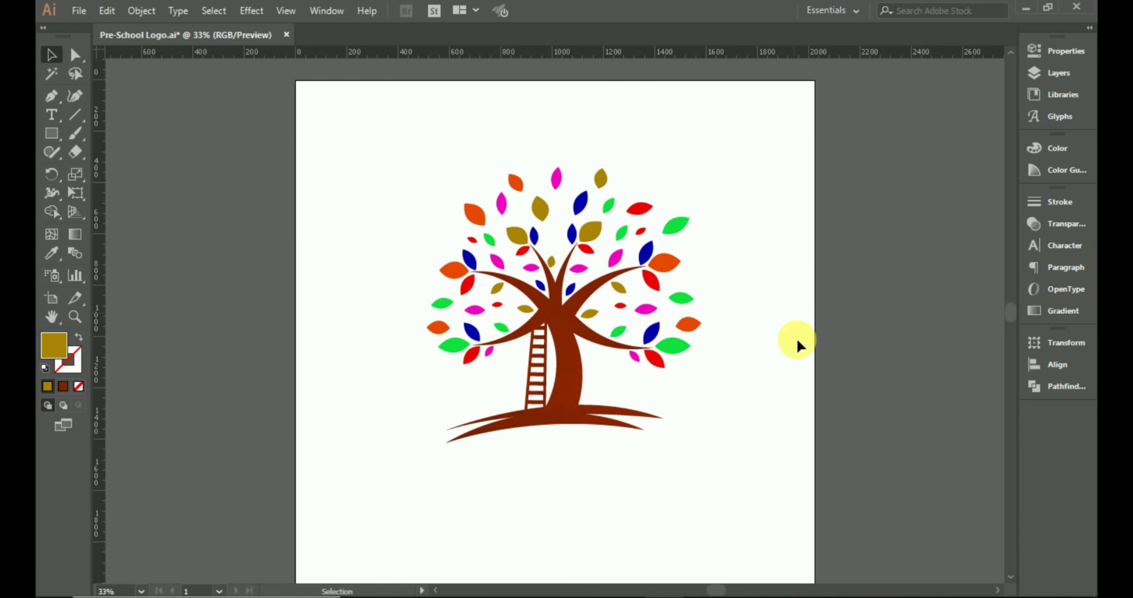
{"action": "scroll", "coordinate": [766, 410], "scroll_direction": "down", "scroll_amount": 1}
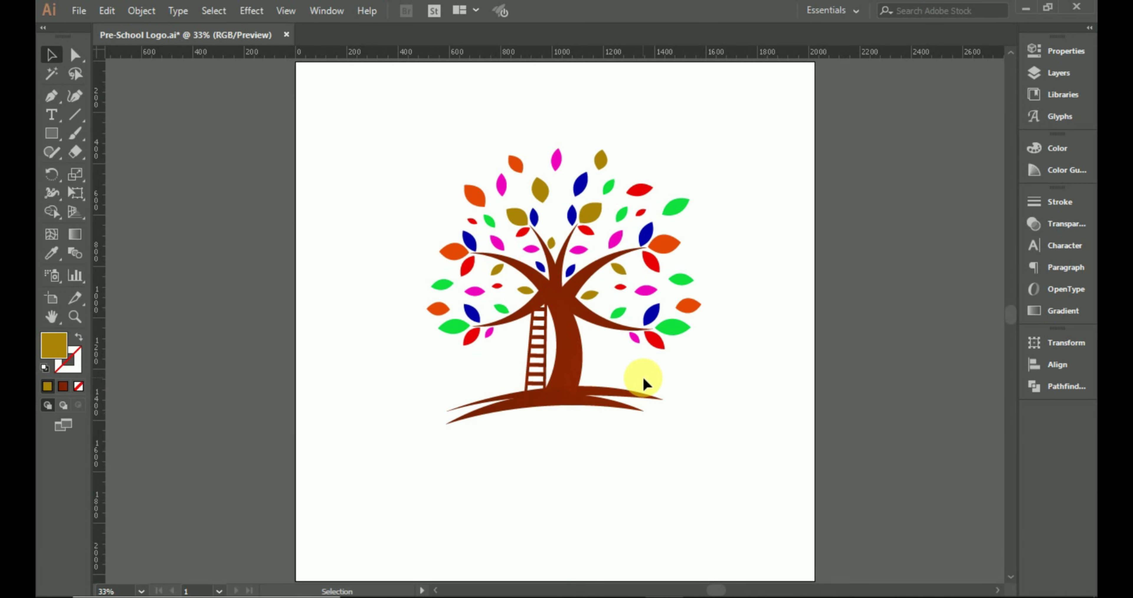
- Draw a brown house body with the Pen tool right of the trunk, tapering toward the ground and about 118 px tall
{"action": "scroll", "coordinate": [599, 392], "scroll_direction": "up", "scroll_amount": 1}
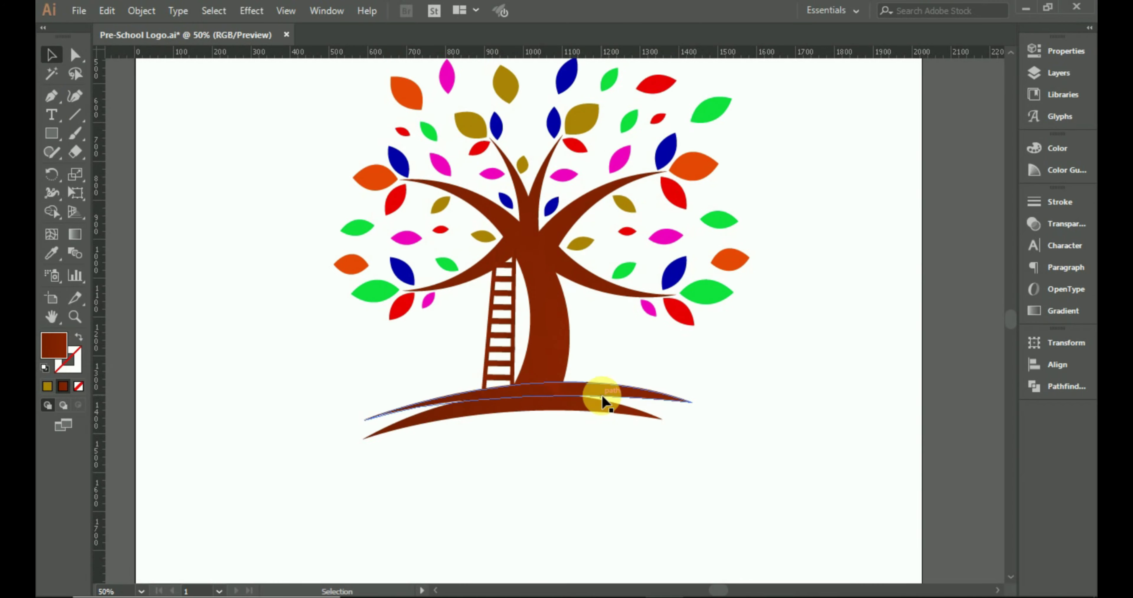
{"action": "scroll", "coordinate": [600, 392], "scroll_direction": "down", "scroll_amount": 1}
{"action": "left_click", "coordinate": [51, 96]}
{"action": "left_click", "coordinate": [593, 363]}
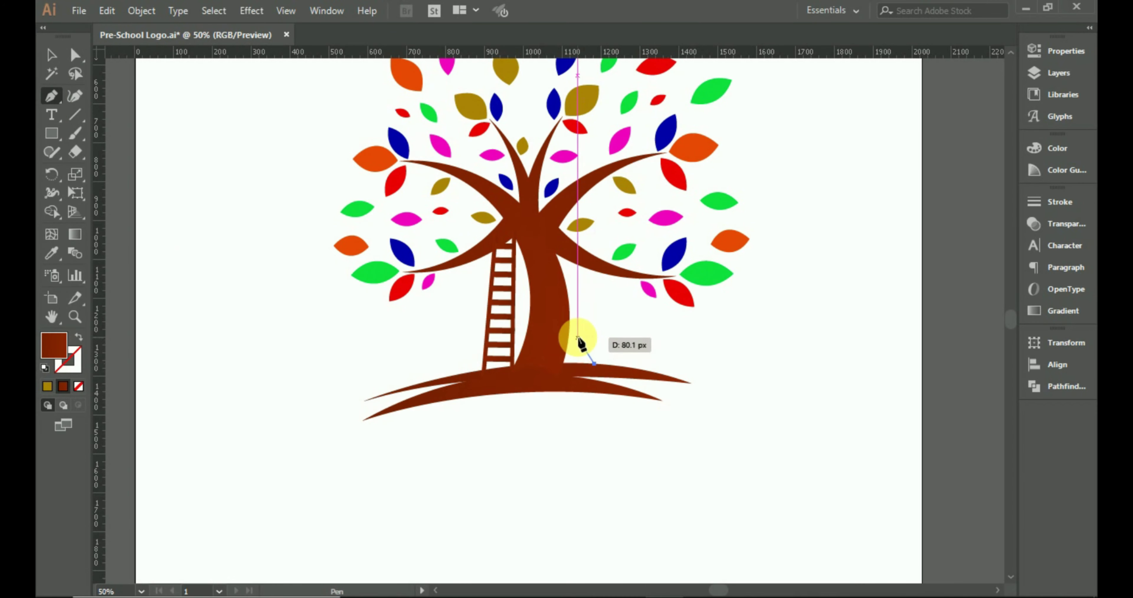
{"action": "left_click", "coordinate": [588, 323]}
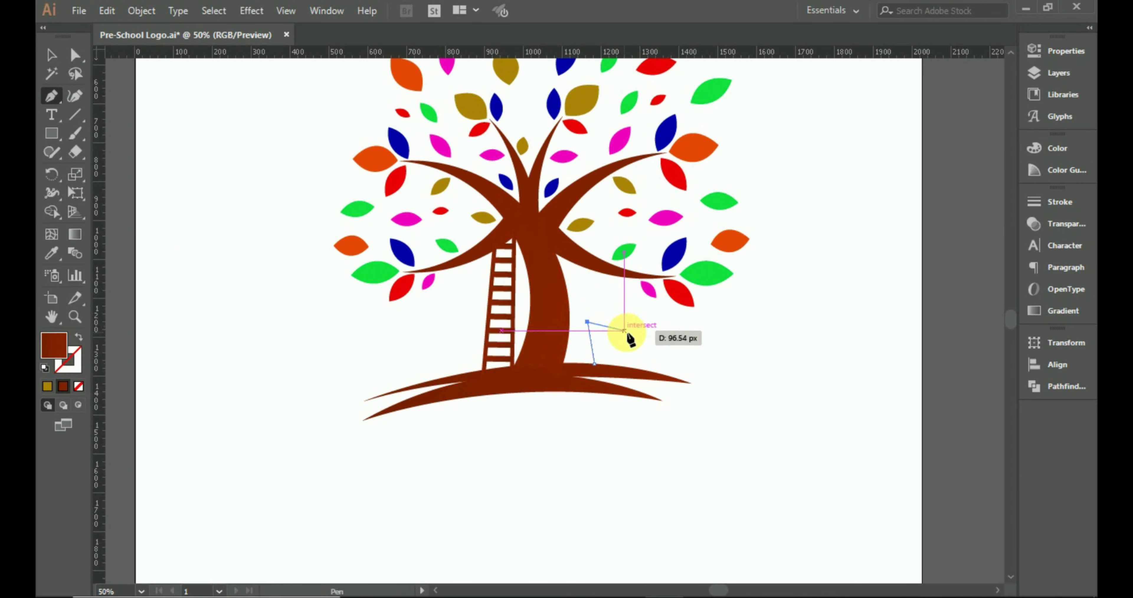
{"action": "left_click", "coordinate": [637, 322]}
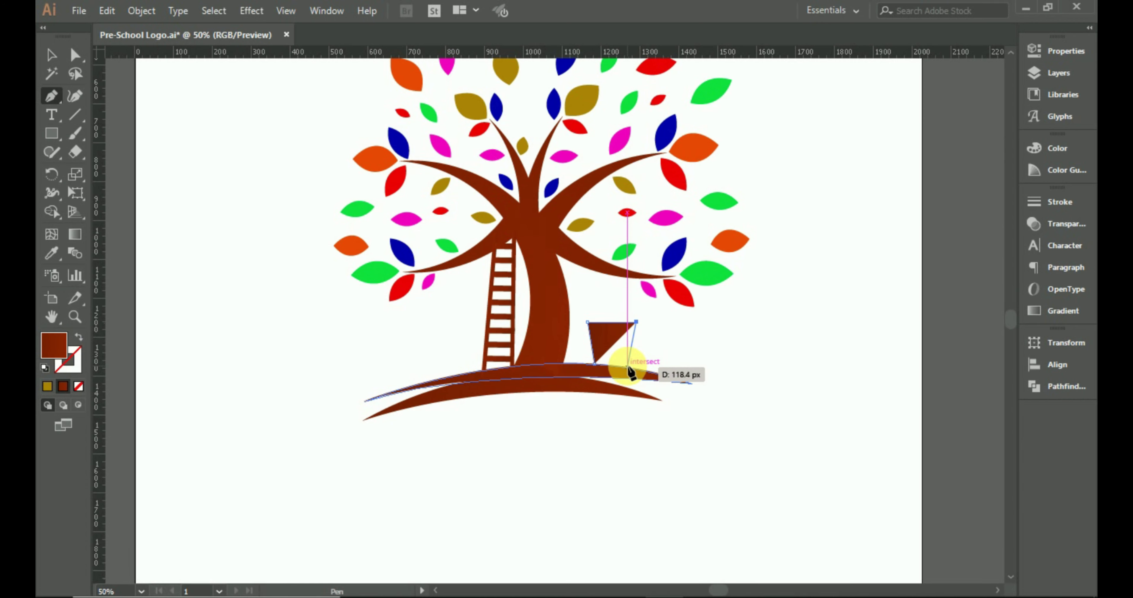
{"action": "left_click", "coordinate": [594, 363]}
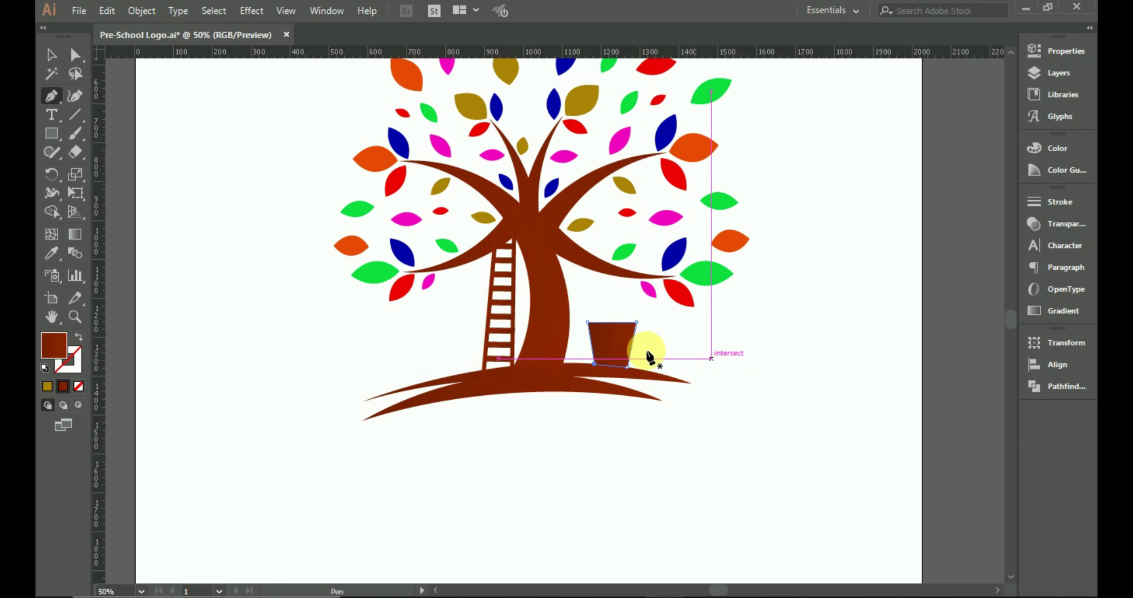
- Draw a triangular brown roof about 183 px wide on top of the house body
{"action": "left_click", "coordinate": [649, 321]}
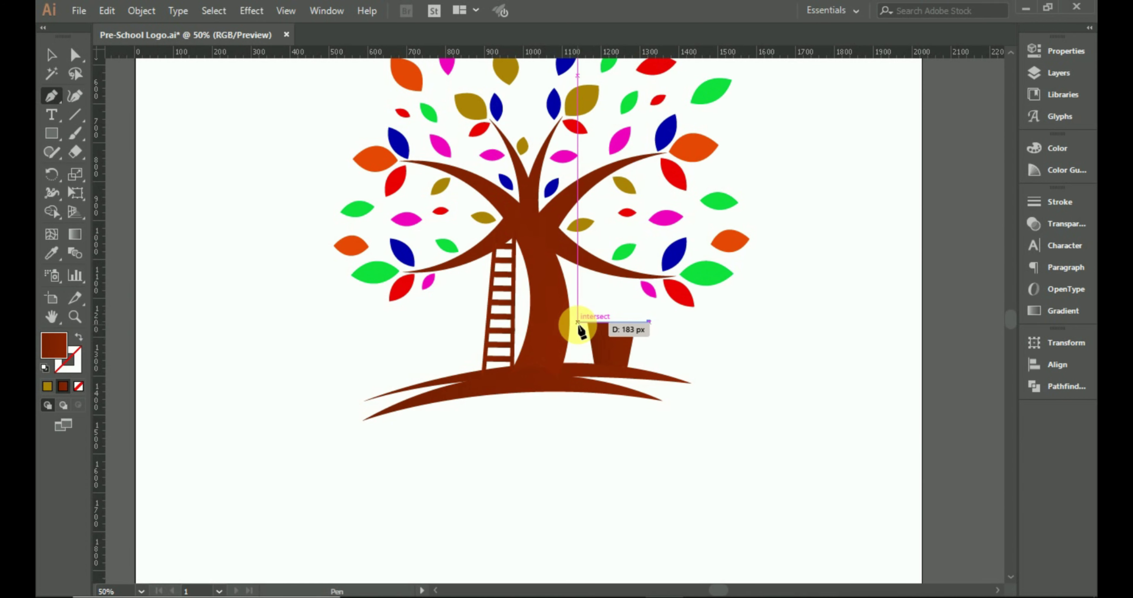
{"action": "left_click", "coordinate": [578, 322]}
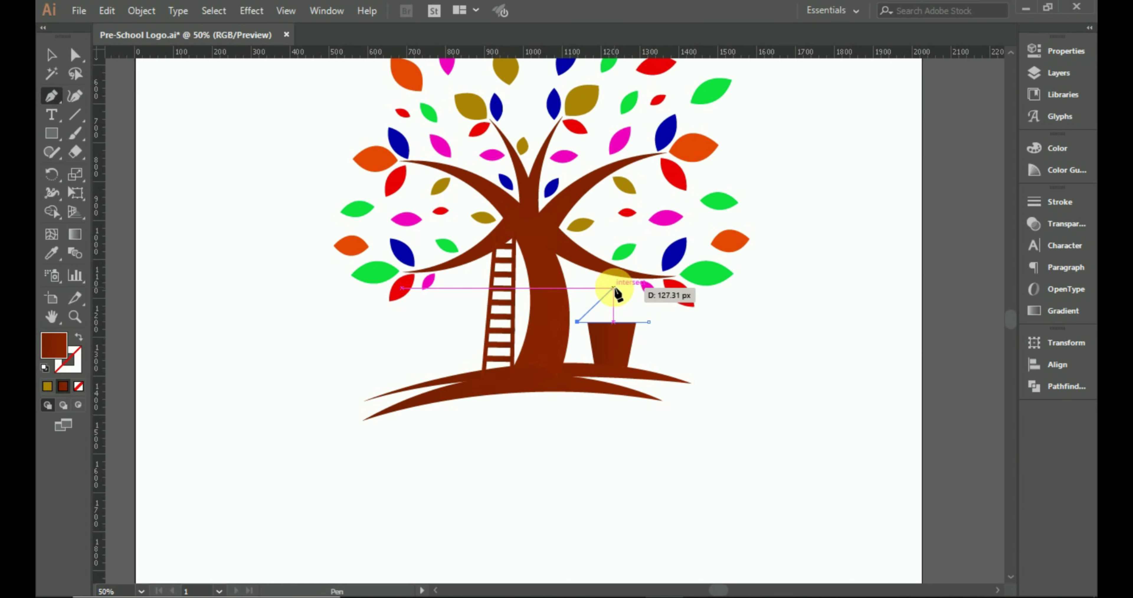
{"action": "left_click", "coordinate": [614, 288]}
{"action": "left_click", "coordinate": [649, 322]}
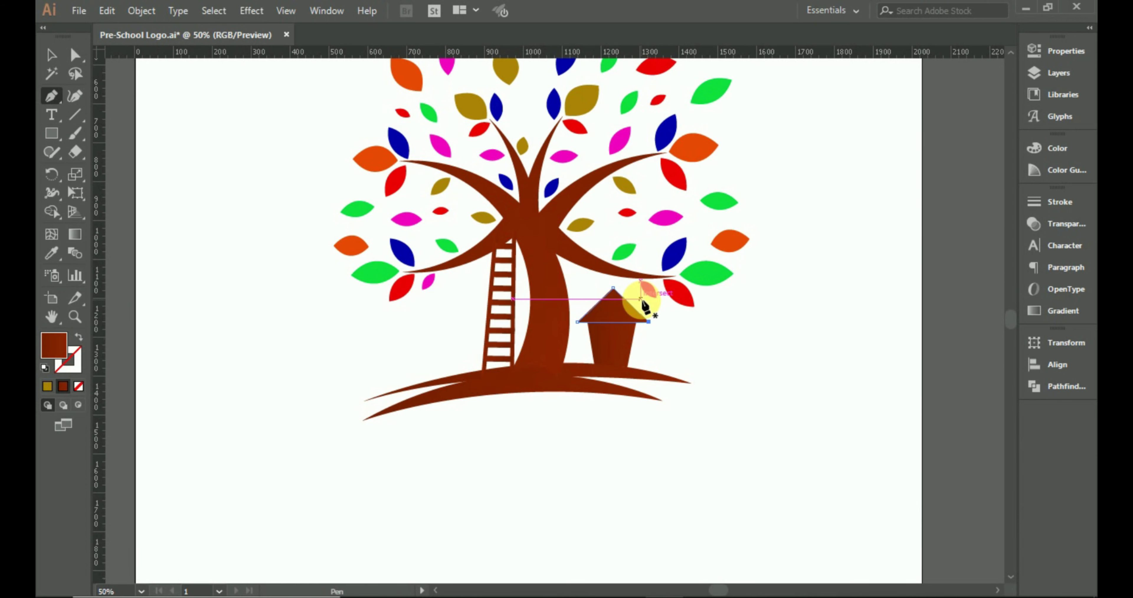
- Draw a small brown chimney on the right slope of the house roof
{"action": "left_click", "coordinate": [632, 298]}
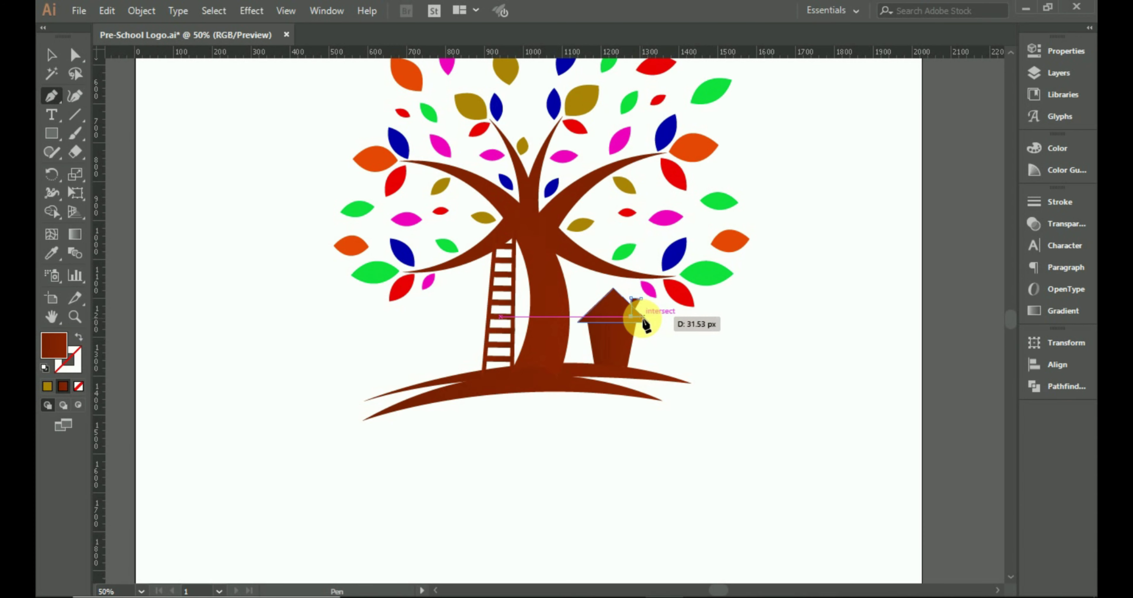
{"action": "left_click", "coordinate": [643, 317]}
{"action": "left_click", "coordinate": [641, 299]}
{"action": "left_click", "coordinate": [51, 55]}
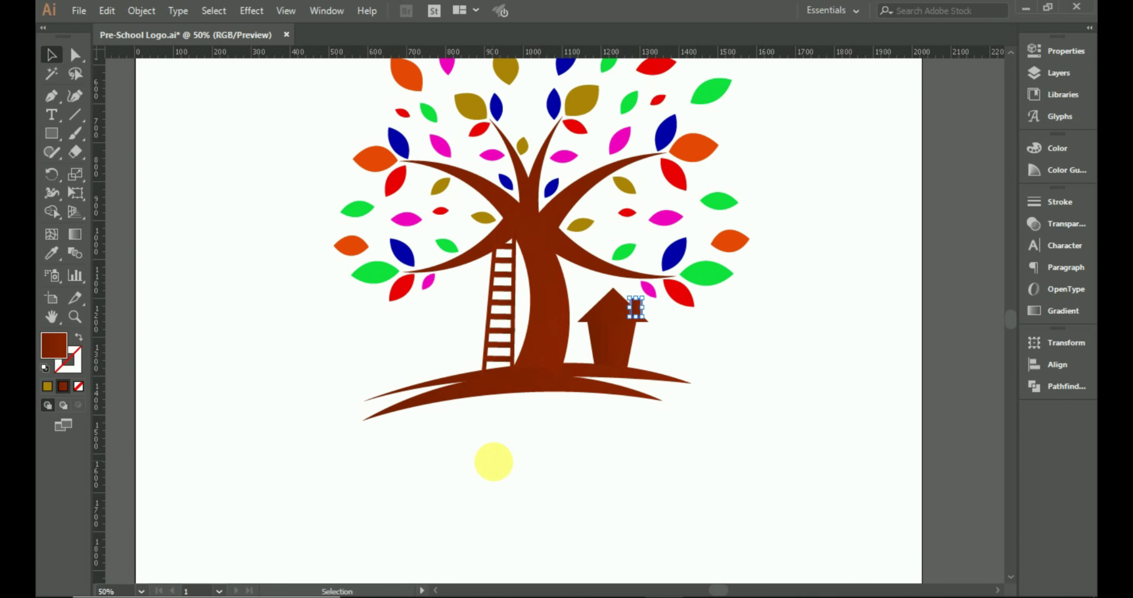
{"action": "left_click", "coordinate": [494, 461]}
- Draw a small upright brown rectangle for the window in the empty area below the tree
{"action": "left_click", "coordinate": [51, 133]}
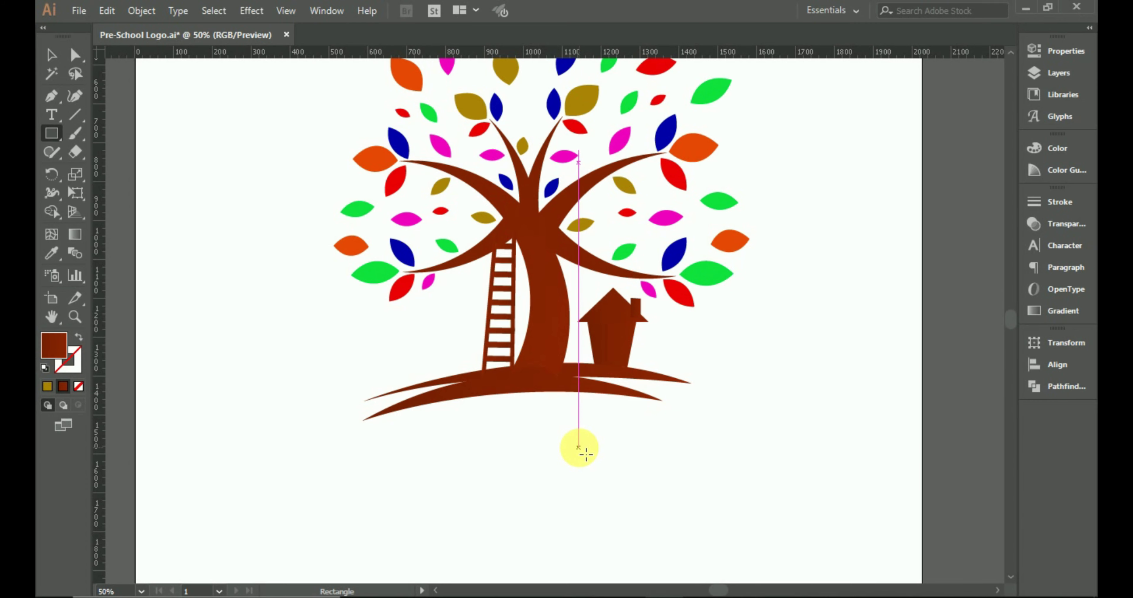
{"action": "left_click_drag", "start_coordinate": [579, 448], "coordinate": [603, 474]}
{"action": "key", "text": "v"}
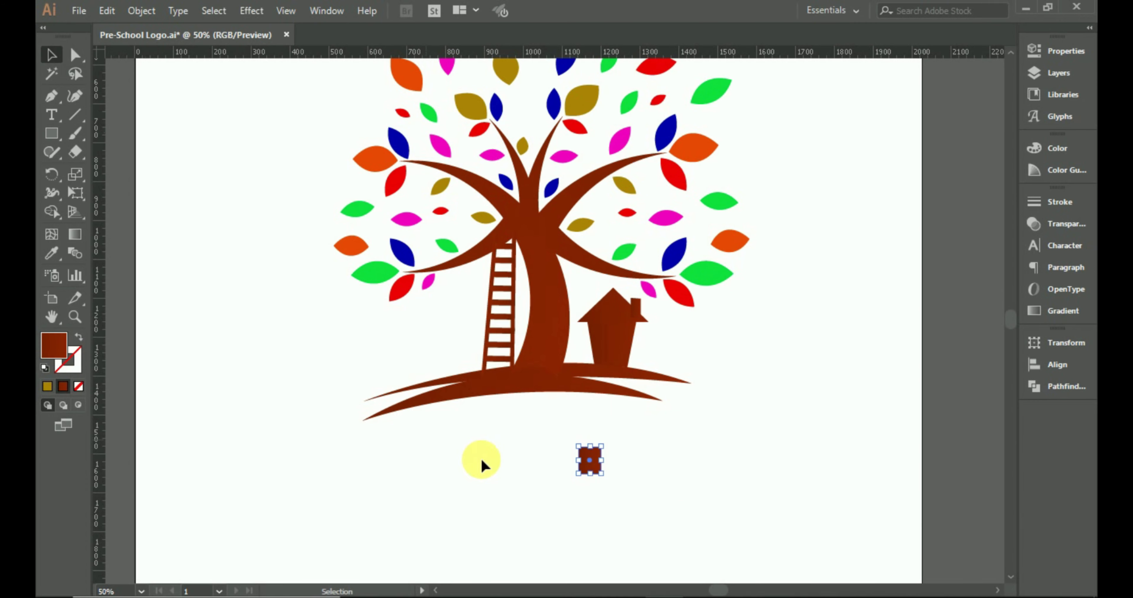
{"action": "scroll", "coordinate": [594, 480], "scroll_direction": "up", "scroll_amount": 3}
{"action": "scroll", "coordinate": [595, 480], "scroll_direction": "down", "scroll_amount": 2}
- Draw a thin vertical bar and cross it with a horizontal copy over the window rectangle
{"action": "left_click", "coordinate": [51, 133]}
{"action": "left_click_drag", "start_coordinate": [395, 341], "coordinate": [404, 467]}
{"action": "left_click", "coordinate": [51, 55]}
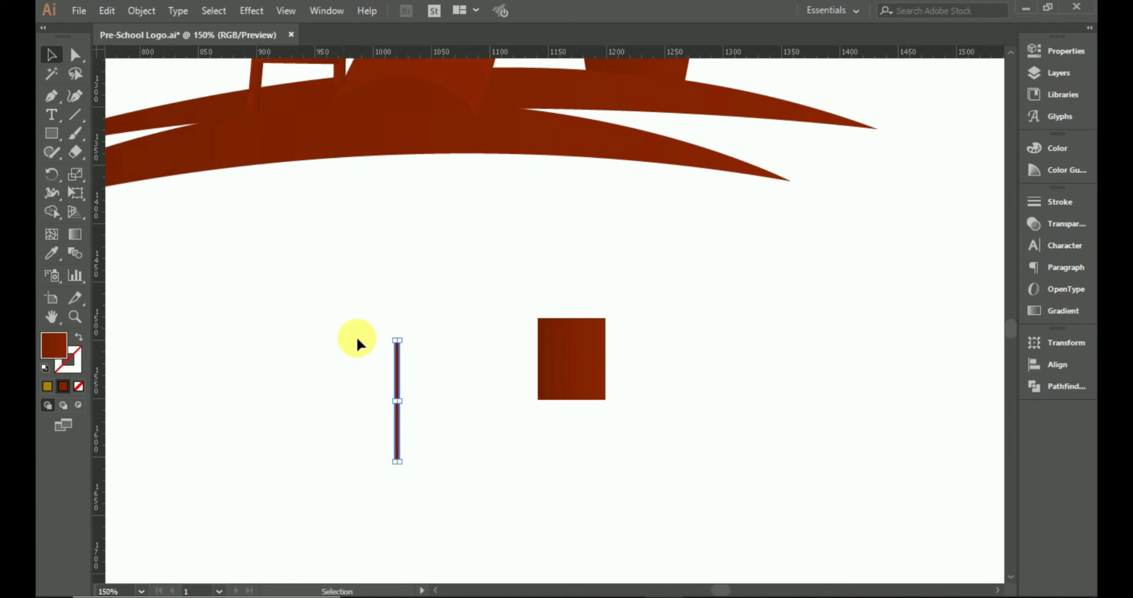
{"action": "left_click_drag", "start_coordinate": [490, 337], "coordinate": [603, 360]}
- Center the rectangle and both bars on each other and subtract the bars to form four window panes
{"action": "left_click_drag", "start_coordinate": [478, 283], "coordinate": [664, 455]}
{"action": "left_click", "coordinate": [1056, 364]}
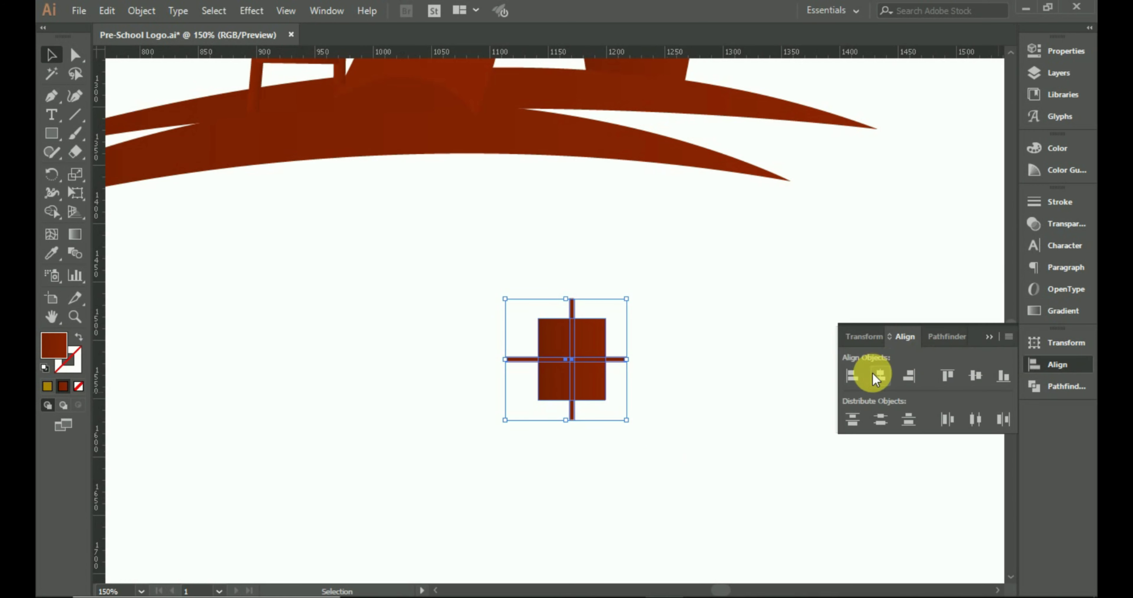
{"action": "left_click", "coordinate": [878, 375]}
{"action": "left_click", "coordinate": [975, 375]}
{"action": "left_click", "coordinate": [1035, 387]}
{"action": "left_click", "coordinate": [882, 376]}
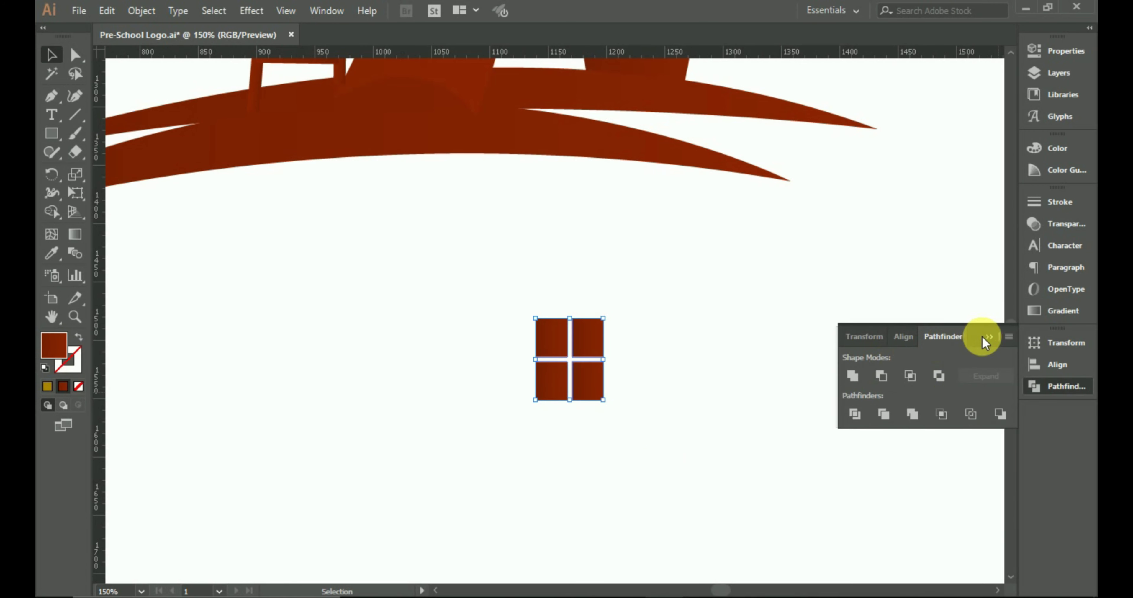
{"action": "left_click", "coordinate": [988, 336]}
- Place the four-pane window on the house body below the roof and scale it down to fit
{"action": "scroll", "coordinate": [741, 373], "scroll_direction": "up", "scroll_amount": 1}
{"action": "scroll", "coordinate": [671, 468], "scroll_direction": "up", "scroll_amount": 2}
{"action": "left_click_drag", "start_coordinate": [579, 485], "coordinate": [647, 111]}
{"action": "scroll", "coordinate": [703, 252], "scroll_direction": "up", "scroll_amount": 2}
{"action": "left_click_drag", "start_coordinate": [674, 228], "coordinate": [641, 182]}
- Subtract the four window panes from the house body with Minus Front to cut out the window
{"action": "left_click", "coordinate": [587, 198], "text": "shift"}
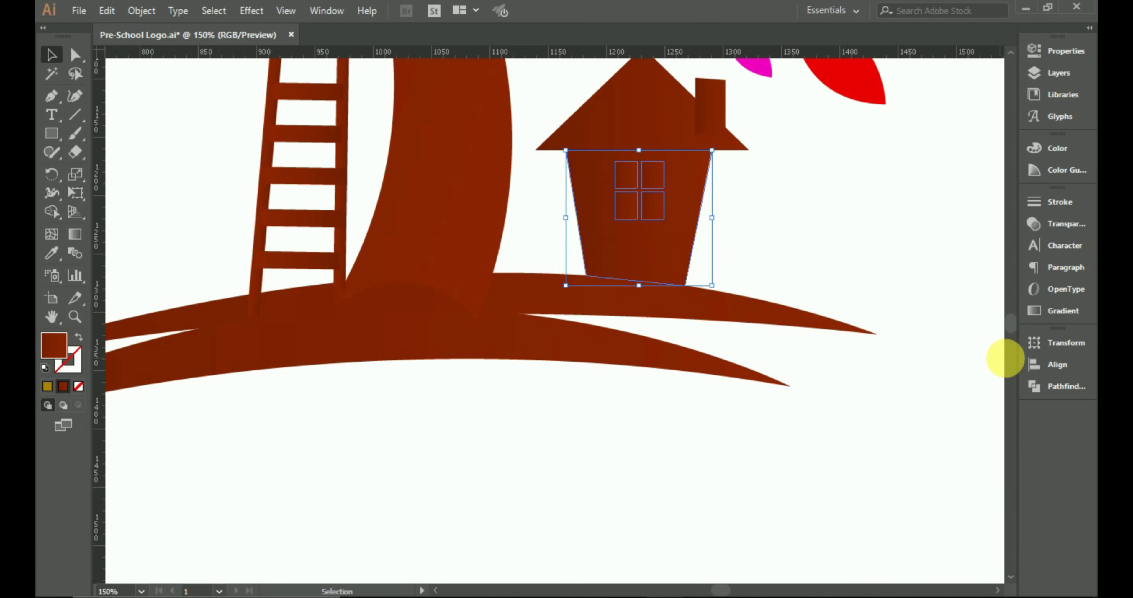
{"action": "left_click", "coordinate": [1064, 386]}
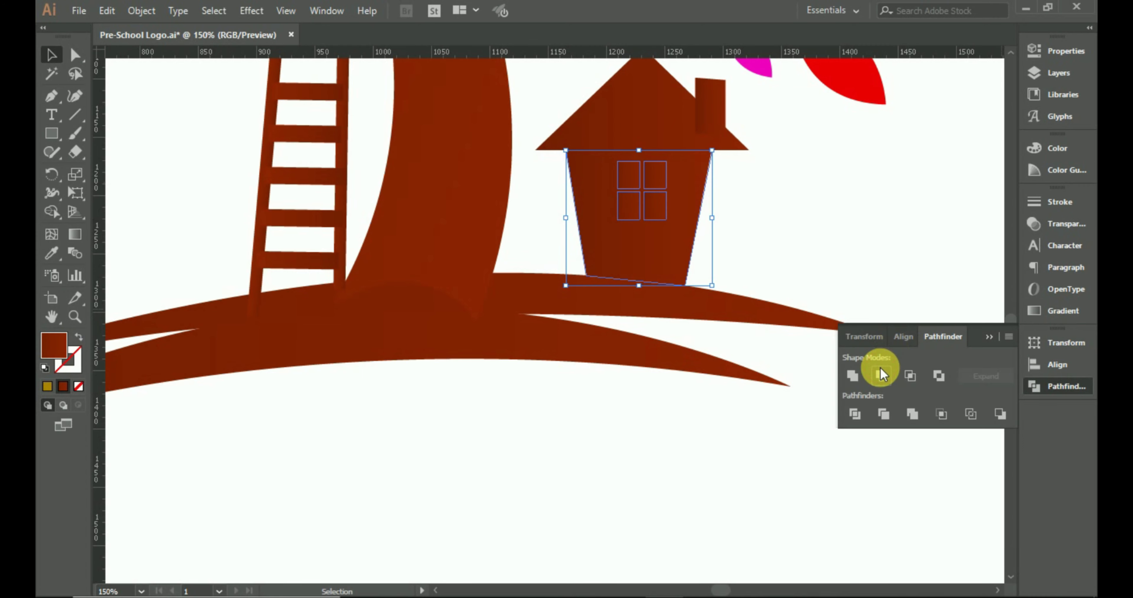
{"action": "left_click", "coordinate": [882, 376]}
{"action": "key", "text": "ctrl+0"}
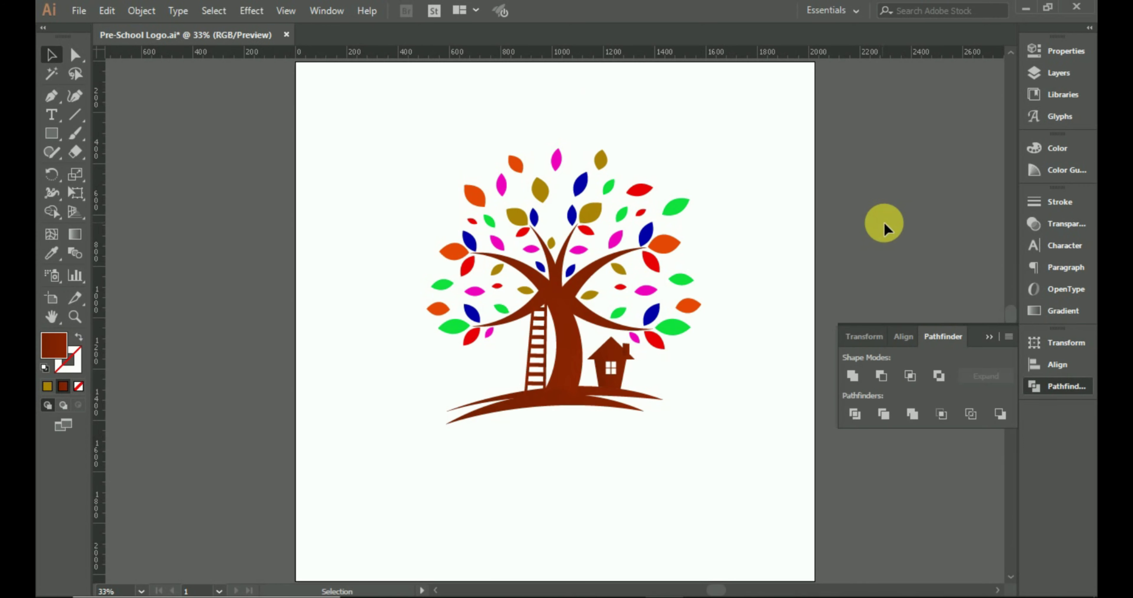
{"action": "left_click", "coordinate": [989, 337]}
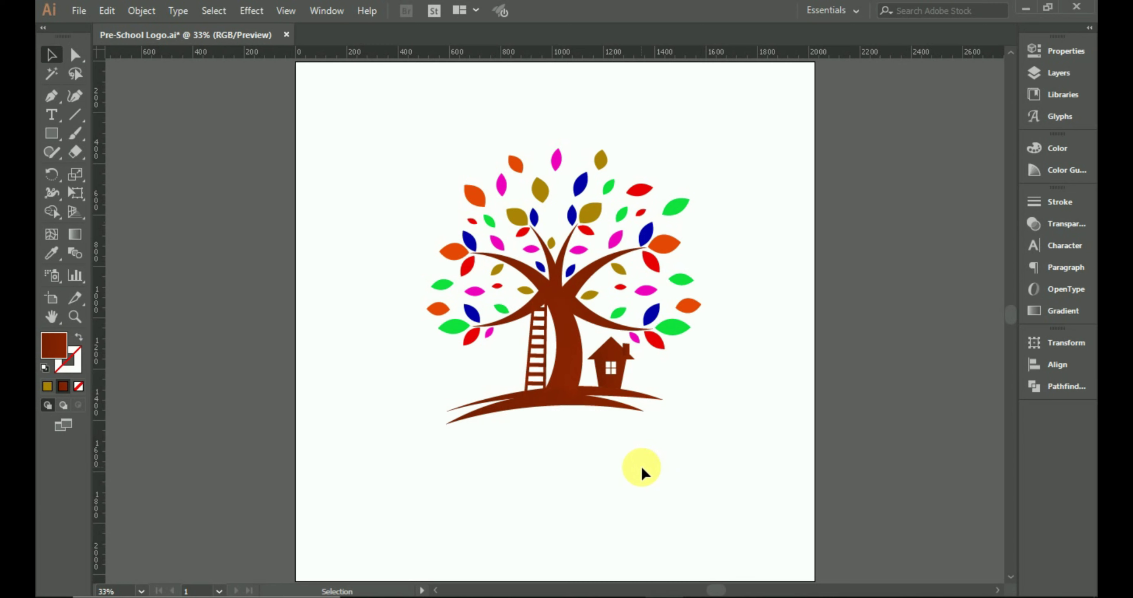
{"action": "scroll", "coordinate": [633, 468], "scroll_direction": "down", "scroll_amount": 1}
{"action": "scroll", "coordinate": [629, 470], "scroll_direction": "up", "scroll_amount": 1}
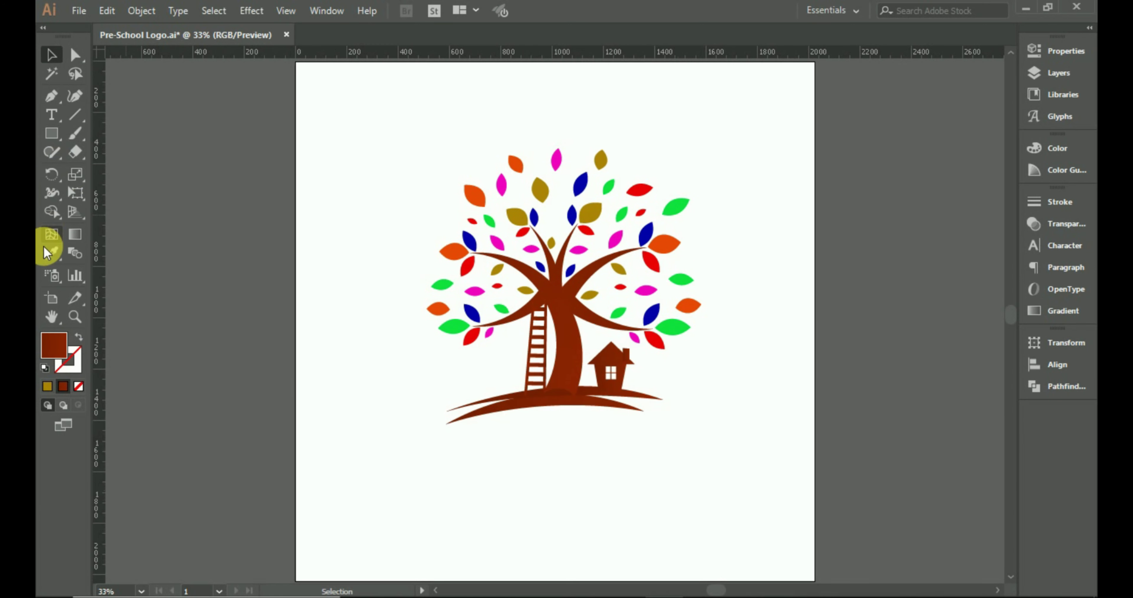
- Merge the tree trunk and the curved ground shapes into one shape with the Shape Builder tool
{"action": "left_click", "coordinate": [51, 253]}
{"action": "left_click", "coordinate": [567, 402]}
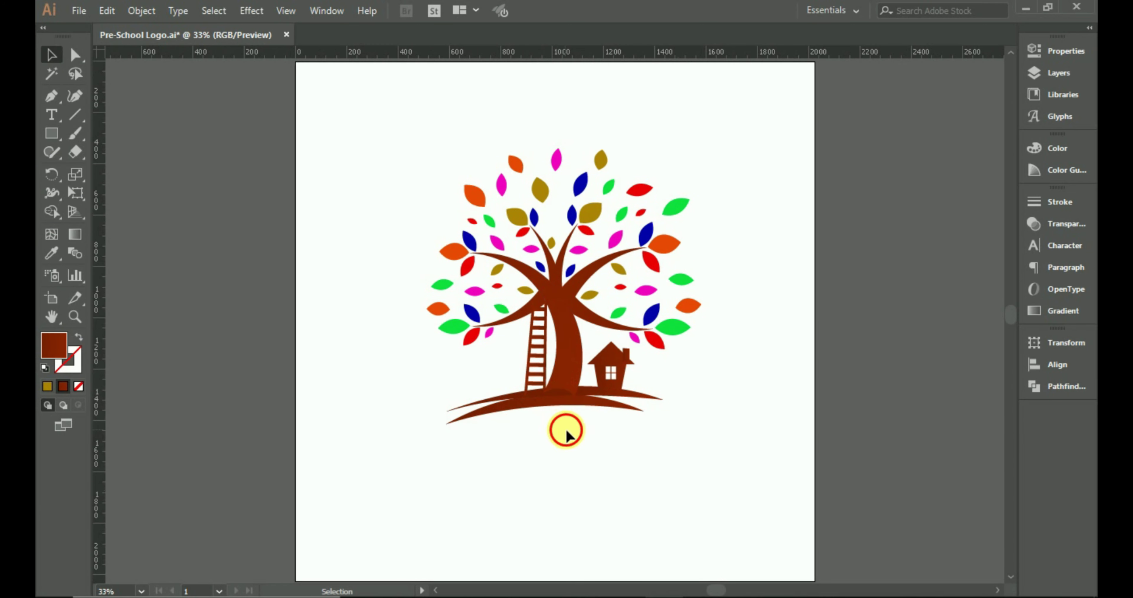
{"action": "left_click", "coordinate": [566, 361], "text": "shift"}
{"action": "left_click", "coordinate": [52, 212]}
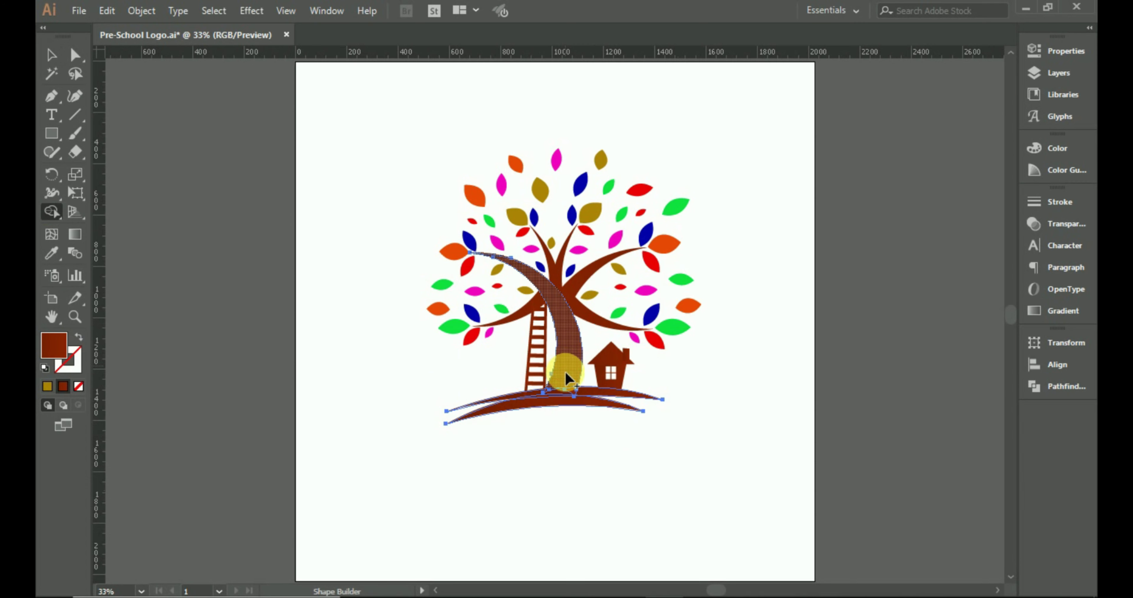
{"action": "mouse_move", "coordinate": [566, 373]}
{"action": "left_mouse_down"}
{"action": "mouse_move", "coordinate": [561, 399]}
{"action": "mouse_move", "coordinate": [574, 412]}
{"action": "mouse_move", "coordinate": [580, 323]}
{"action": "mouse_move", "coordinate": [541, 297]}
{"action": "left_mouse_up"}
{"action": "key", "text": "v"}
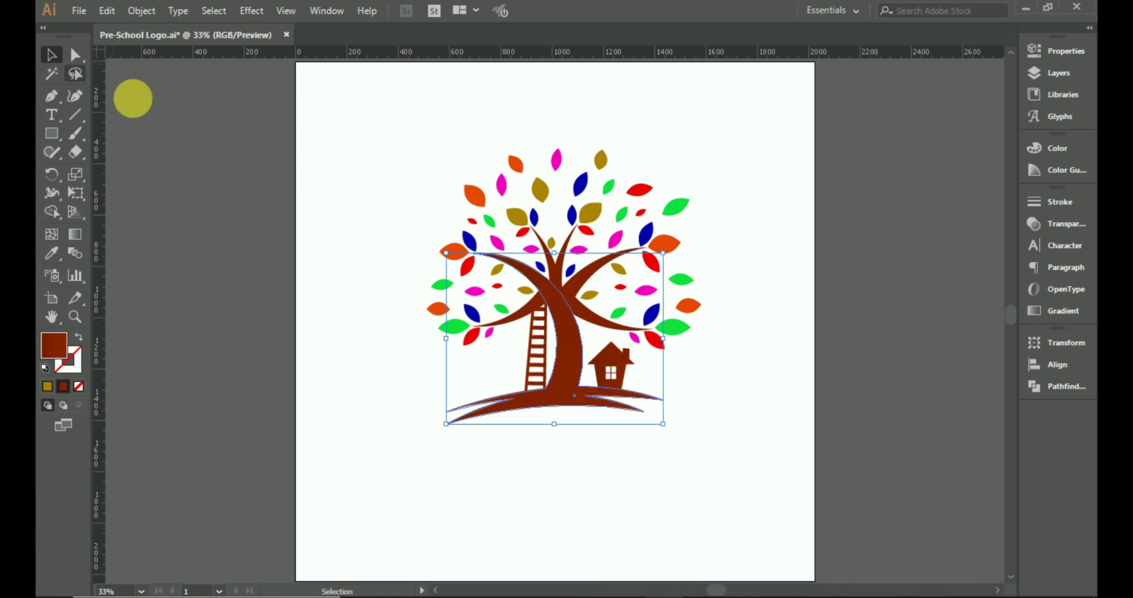
- Merge the branches with the trunk where they meet at the fork, using the Shape Builder tool
{"action": "left_click", "coordinate": [578, 308]}
{"action": "left_click_drag", "start_coordinate": [400, 192], "coordinate": [680, 388]}
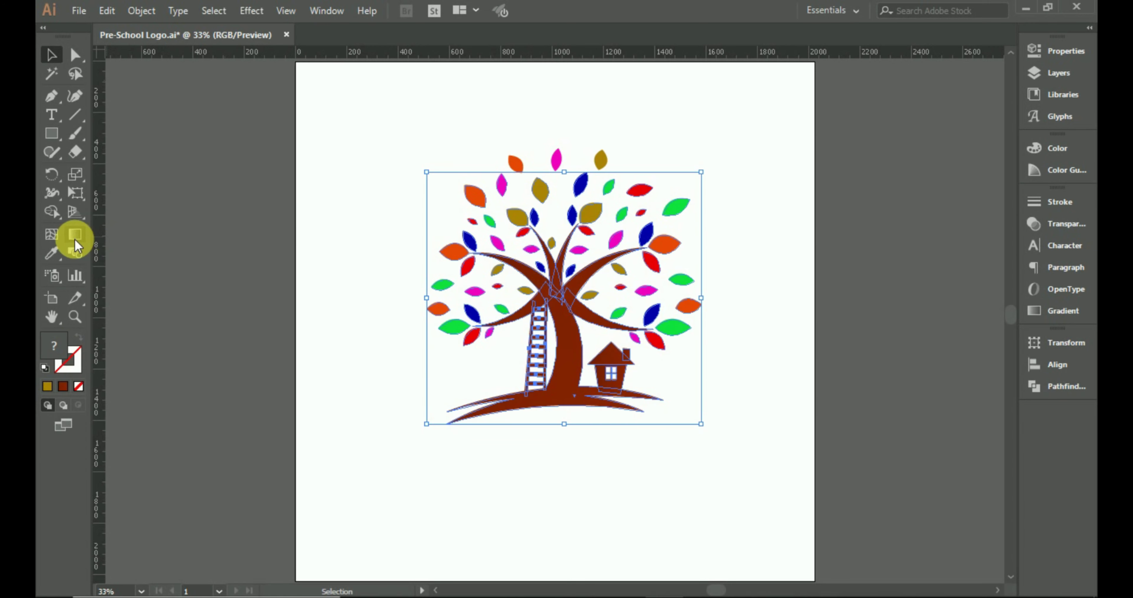
{"action": "key", "text": "shift+m"}
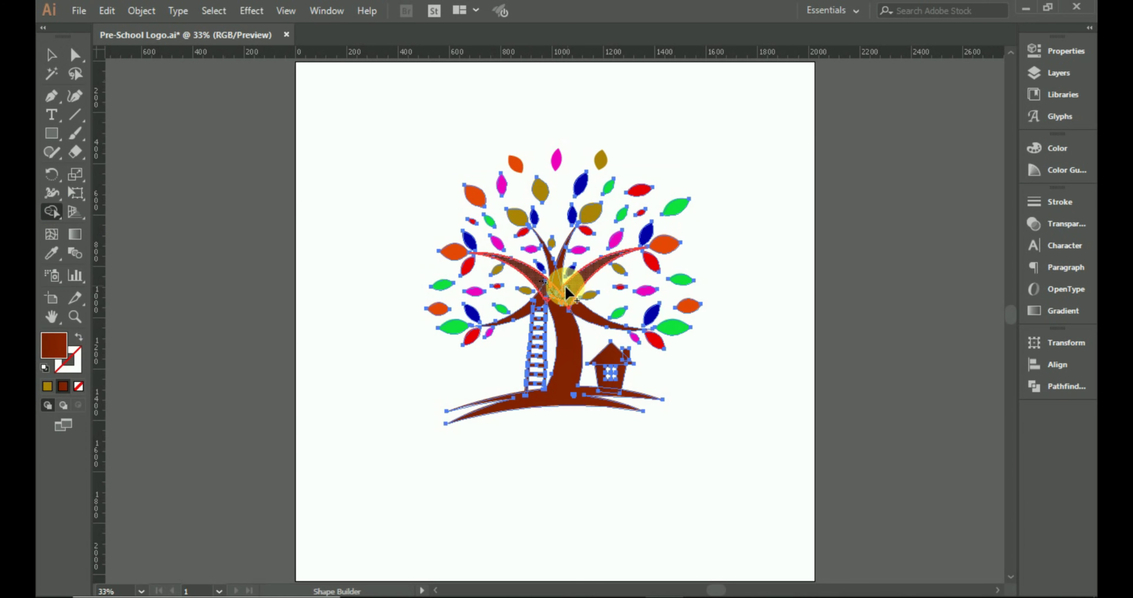
{"action": "left_click_drag", "start_coordinate": [559, 302], "coordinate": [572, 303]}
{"action": "left_click", "coordinate": [51, 55]}
{"action": "left_click", "coordinate": [581, 248]}
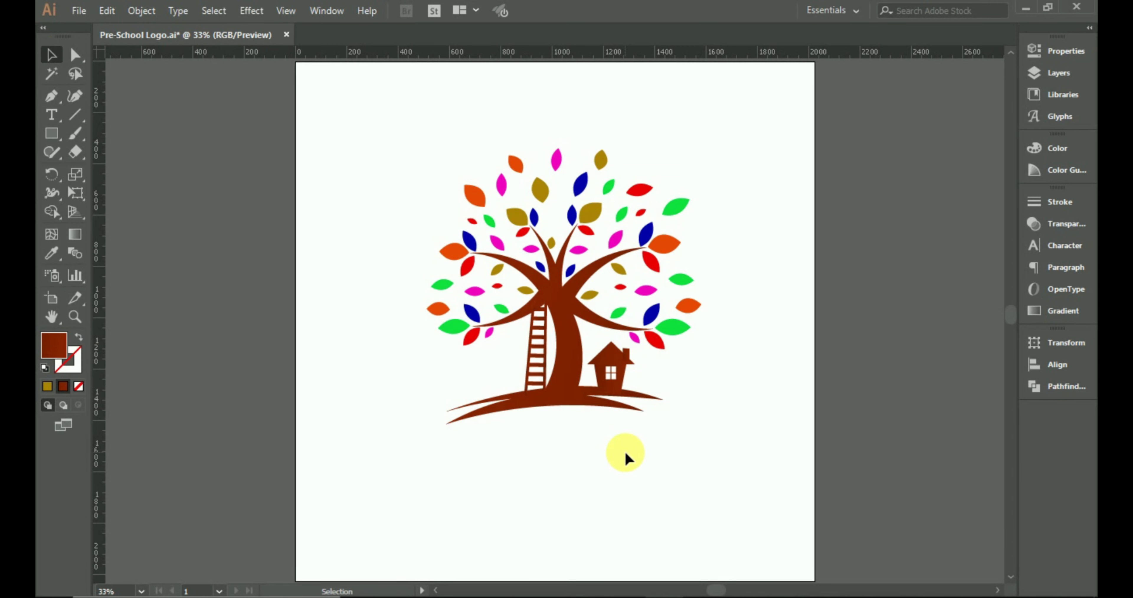
{"action": "key", "text": "ctrl+1"}
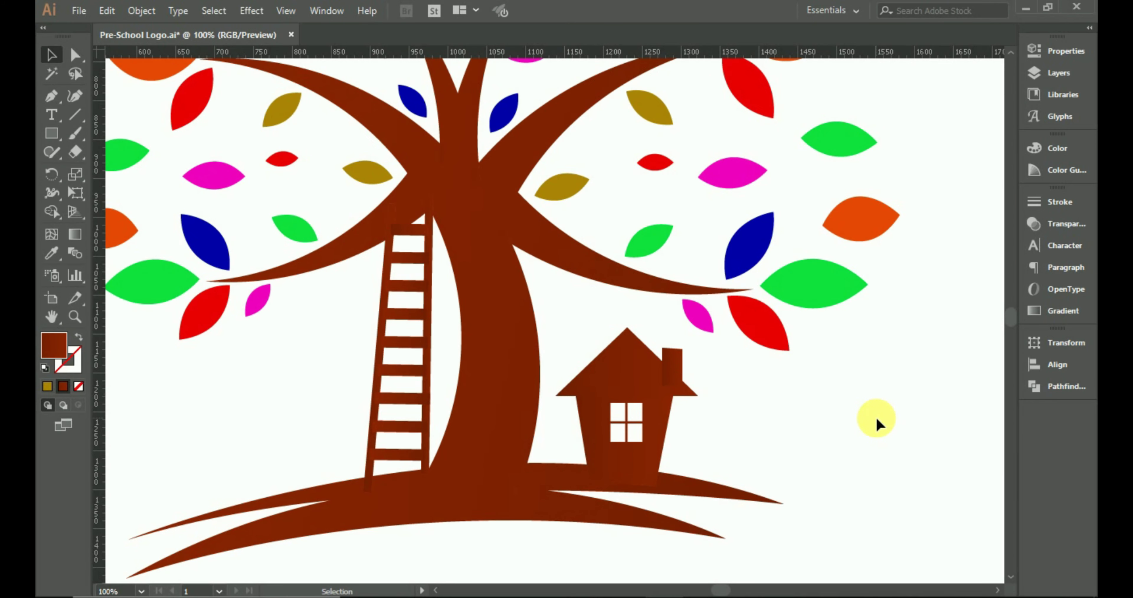
{"action": "key", "text": "ctrl+minus"}
{"action": "key", "text": "ctrl+minus"}
{"action": "key", "text": "ctrl+minus"}
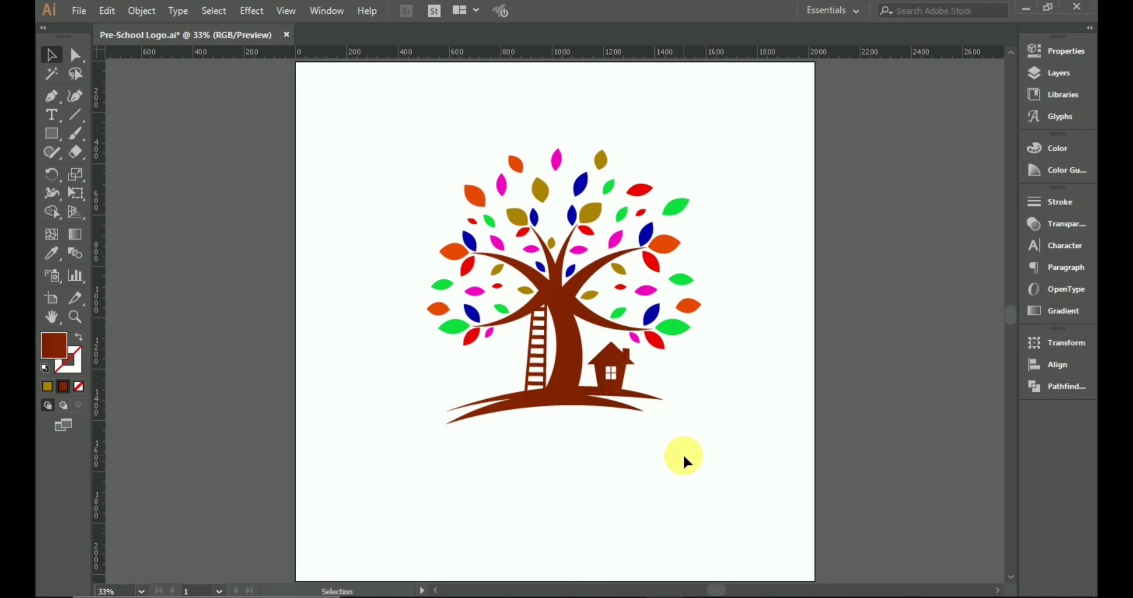
- Add the text "FIRST STEP" below the tree, enlarge it to nearly the ground's width and center it under the tree
{"action": "scroll", "coordinate": [688, 473], "scroll_direction": "down", "scroll_amount": 1}
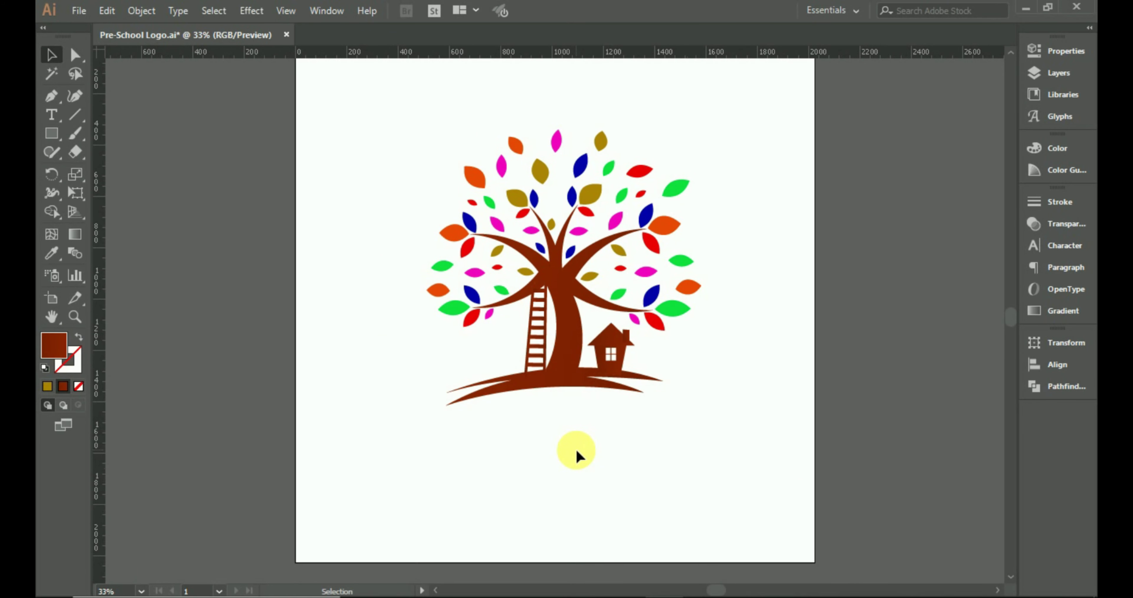
{"action": "key", "text": "t"}
{"action": "left_click", "coordinate": [495, 437]}
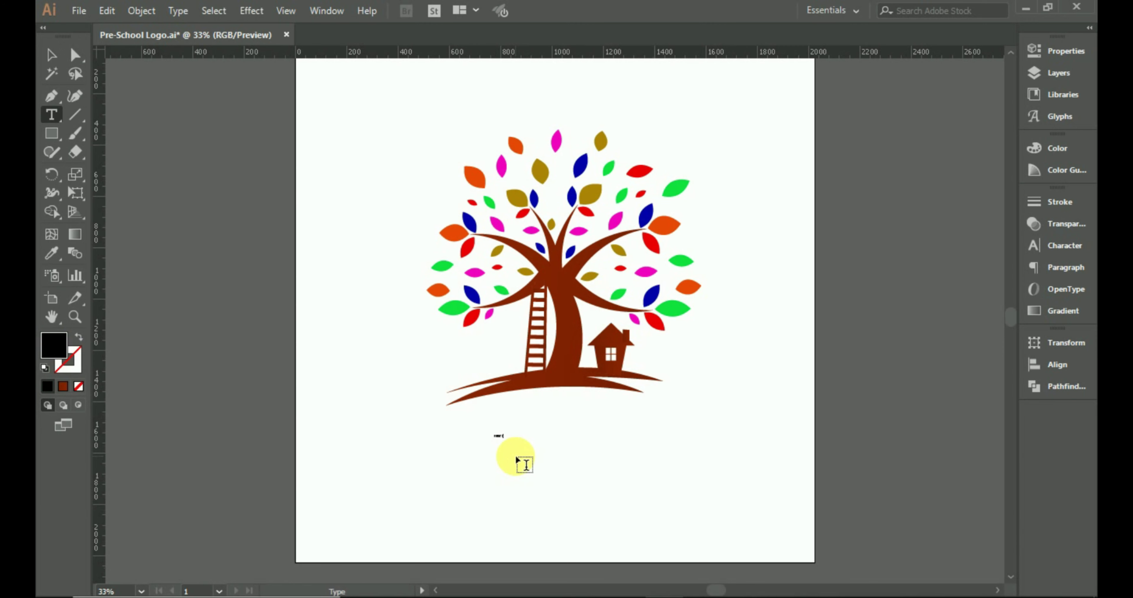
{"action": "left_click", "coordinate": [51, 54]}
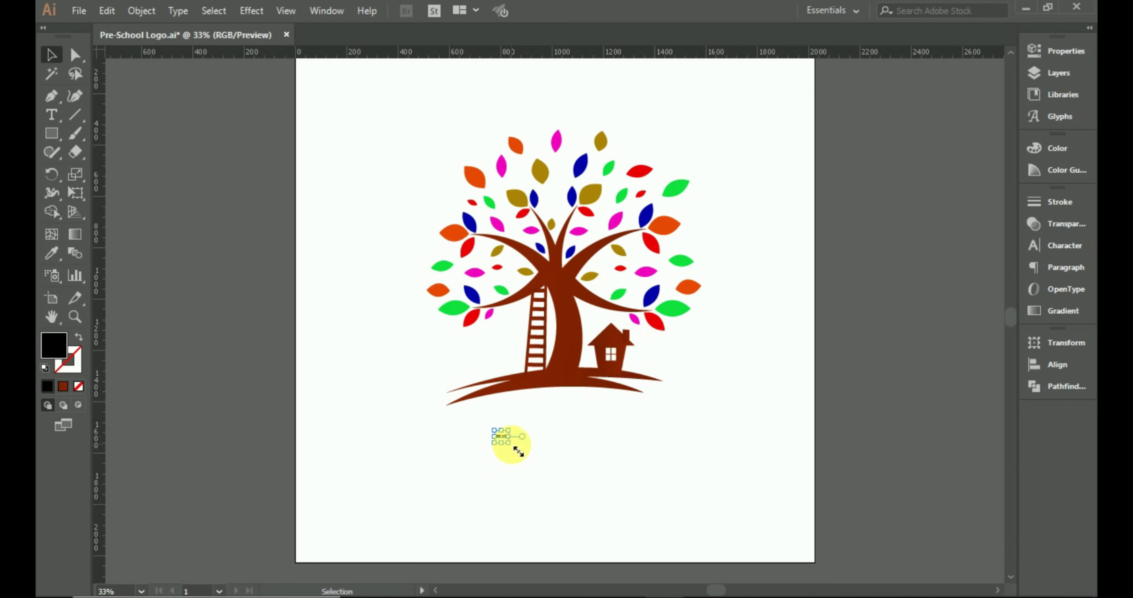
{"action": "left_click_drag", "start_coordinate": [519, 452], "coordinate": [628, 506]}
{"action": "left_click_drag", "start_coordinate": [519, 435], "coordinate": [572, 435]}
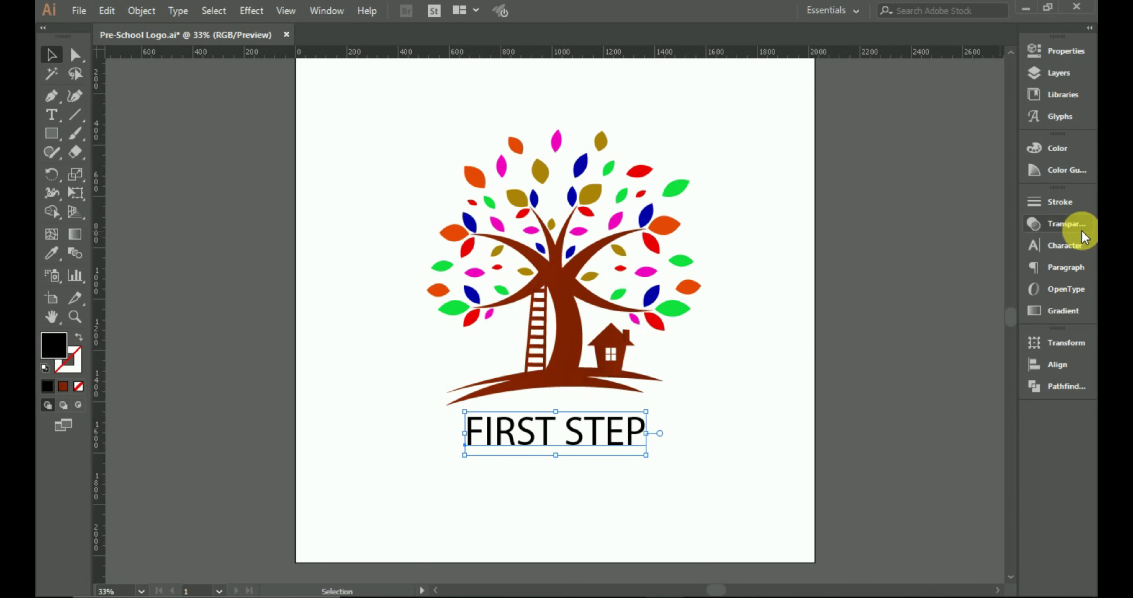
- Change the font of the "FIRST STEP" text to Helvetica Rounded Bold
{"action": "left_click", "coordinate": [1076, 244]}
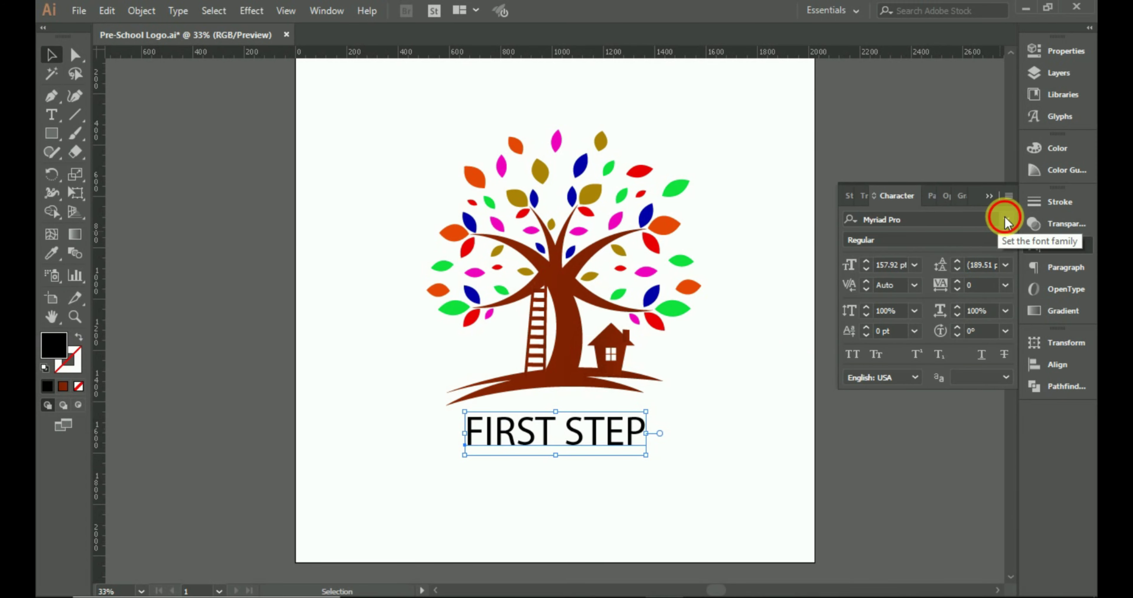
{"action": "left_click", "coordinate": [902, 219]}
{"action": "type", "text": "HEL"}
{"action": "left_click", "coordinate": [873, 346]}
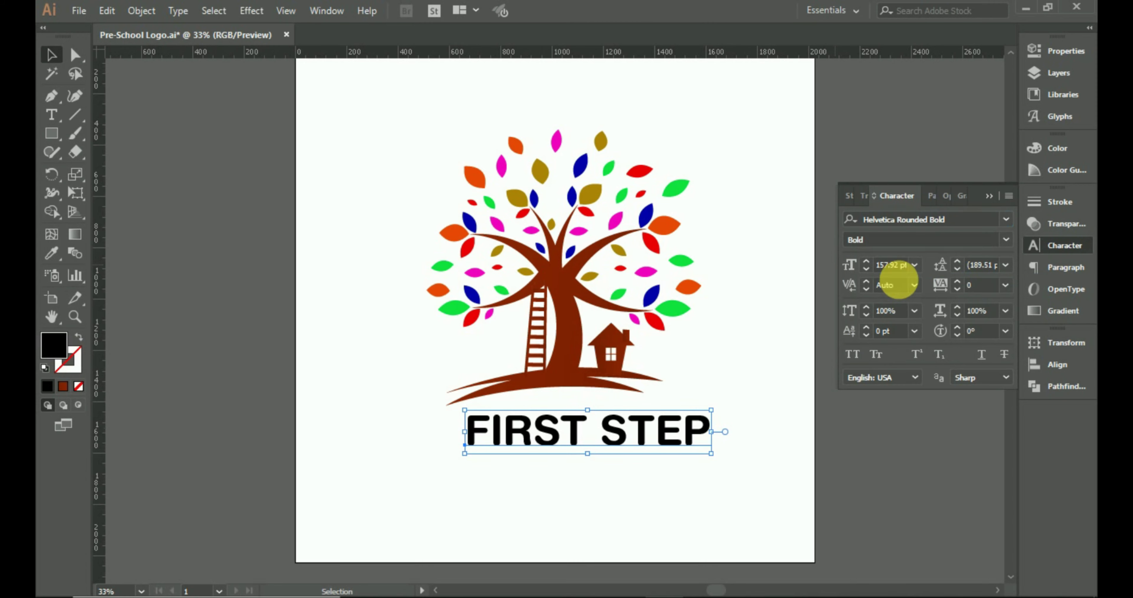
- Expand the object and fill of the "FIRST STEP" text into outlines and ungroup the letters
{"action": "left_click", "coordinate": [141, 11]}
{"action": "left_click", "coordinate": [208, 170]}
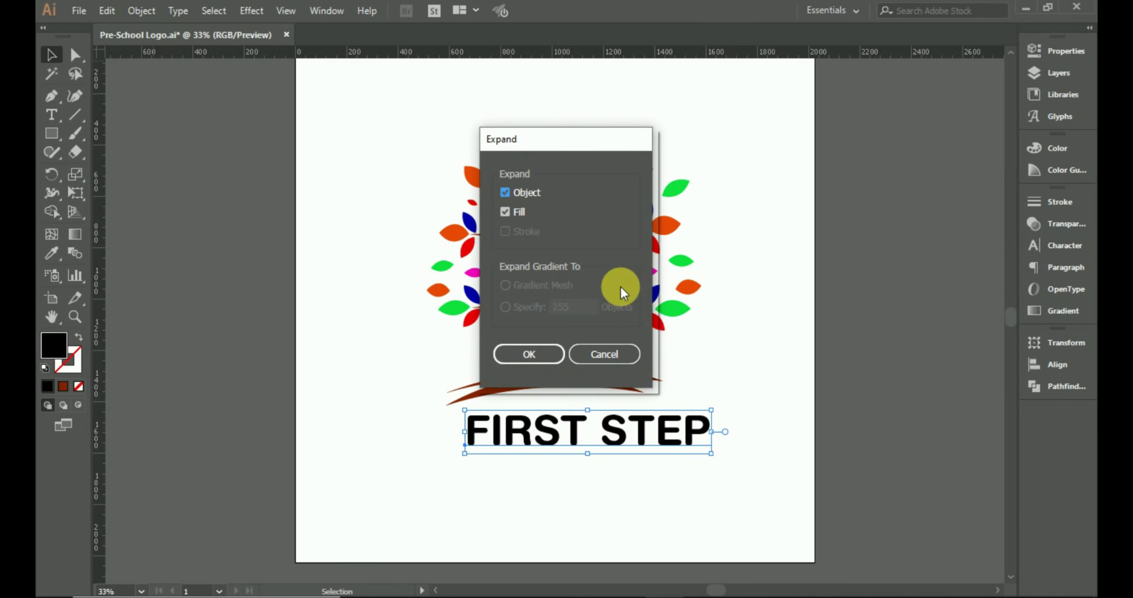
{"action": "left_click", "coordinate": [527, 354]}
{"action": "right_click", "coordinate": [557, 420]}
{"action": "left_click", "coordinate": [618, 308]}
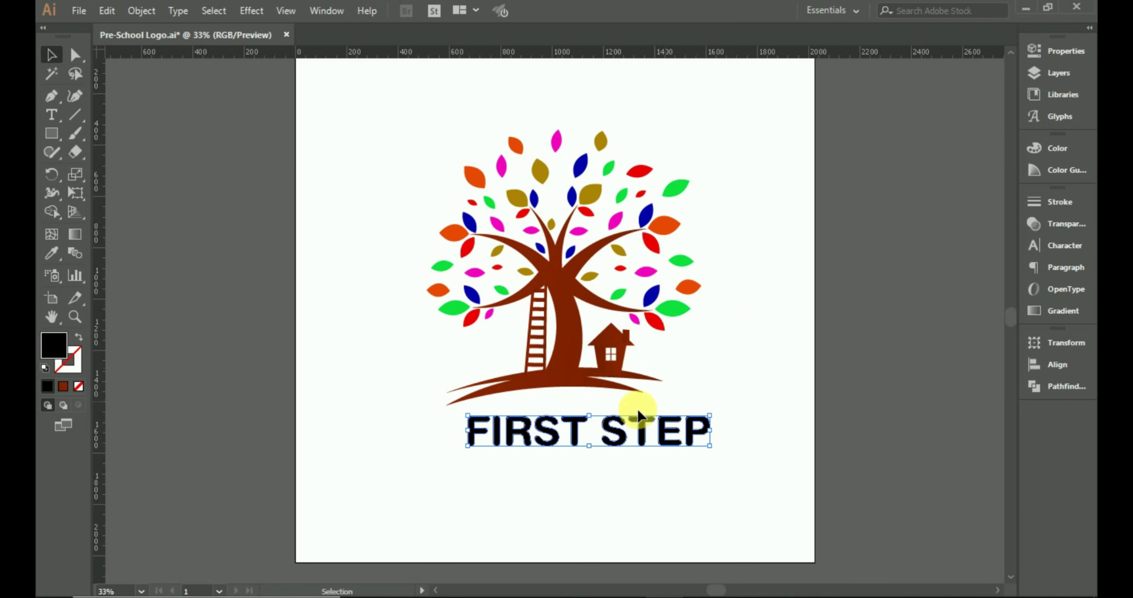
- Shift the letters of "FIRST" sideways one by one and tilt the R and the T slightly
{"action": "left_click", "coordinate": [526, 435]}
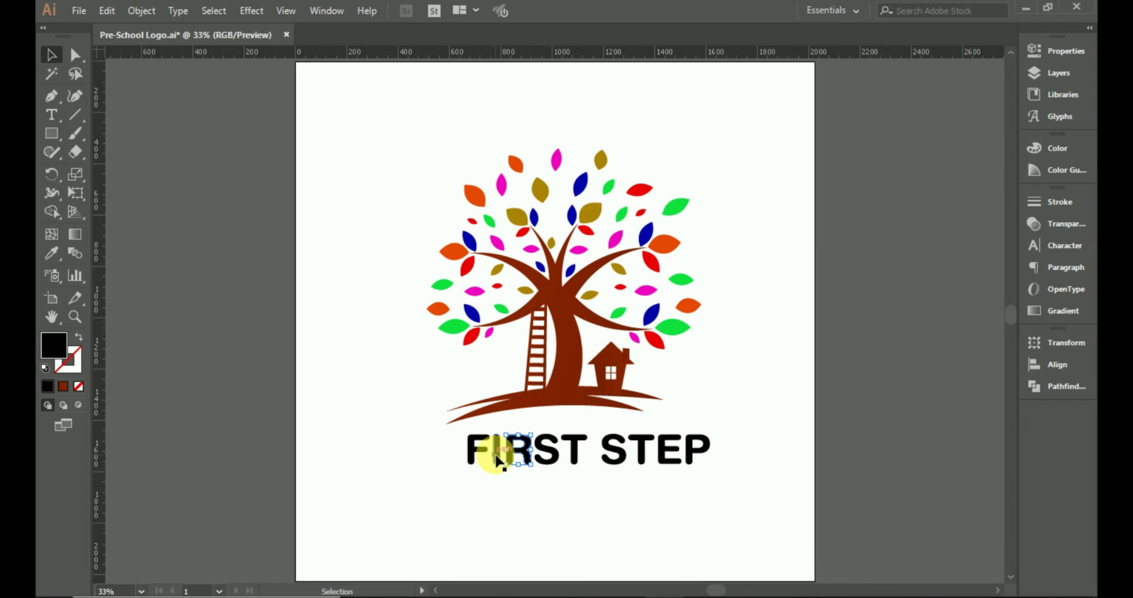
{"action": "key", "text": "ctrl+plus"}
{"action": "key", "text": "ctrl+plus"}
{"action": "left_click_drag", "start_coordinate": [446, 417], "coordinate": [403, 417]}
{"action": "left_click_drag", "start_coordinate": [492, 424], "coordinate": [448, 425]}
{"action": "left_click_drag", "start_coordinate": [526, 430], "coordinate": [504, 427]}
{"action": "left_click_drag", "start_coordinate": [589, 424], "coordinate": [554, 423]}
- Reposition the letters of "STEP" and tilt the E and the P slightly counterclockwise
{"action": "left_click_drag", "start_coordinate": [670, 392], "coordinate": [622, 403]}
{"action": "left_click_drag", "start_coordinate": [728, 414], "coordinate": [720, 415]}
{"action": "left_click_drag", "start_coordinate": [786, 415], "coordinate": [775, 416]}
{"action": "left_click_drag", "start_coordinate": [836, 417], "coordinate": [814, 417]}
{"action": "left_click_drag", "start_coordinate": [850, 456], "coordinate": [854, 453]}
{"action": "left_click_drag", "start_coordinate": [810, 425], "coordinate": [809, 420]}
{"action": "left_click", "coordinate": [868, 478]}
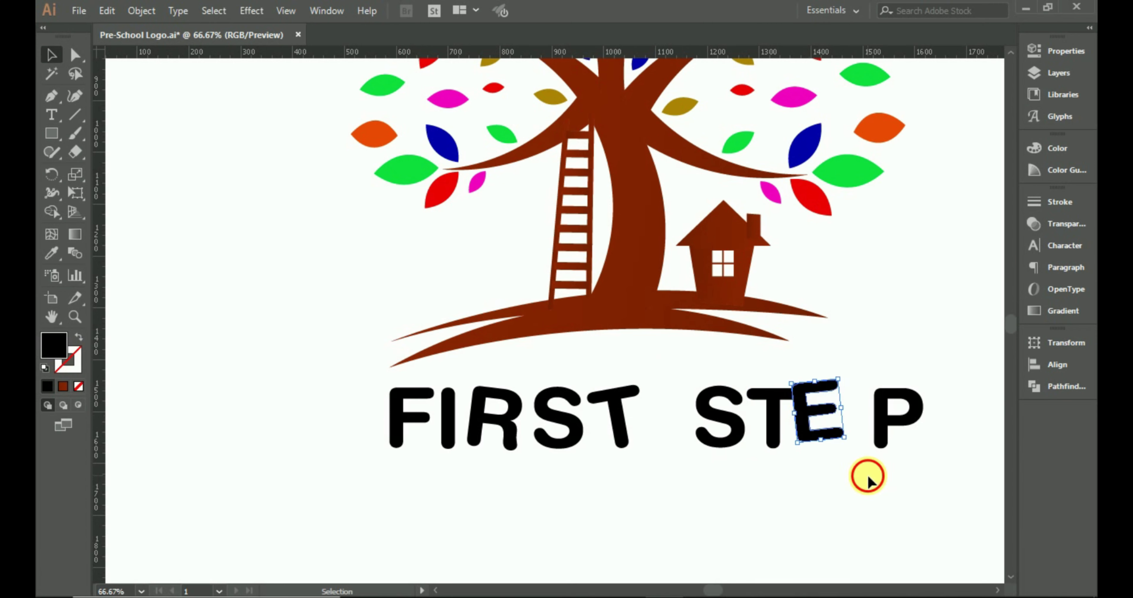
{"action": "left_click", "coordinate": [813, 410]}
{"action": "left_click", "coordinate": [882, 427]}
{"action": "left_click_drag", "start_coordinate": [932, 395], "coordinate": [856, 413]}
- Tighten the spacing between the letters of "FIRST" and "STEP", keeping a gap between the two words
{"action": "left_click_drag", "start_coordinate": [454, 407], "coordinate": [468, 412]}
{"action": "left_click_drag", "start_coordinate": [558, 410], "coordinate": [543, 410]}
{"action": "left_click_drag", "start_coordinate": [618, 422], "coordinate": [600, 422]}
{"action": "left_click_drag", "start_coordinate": [716, 412], "coordinate": [695, 409]}
{"action": "left_click_drag", "start_coordinate": [766, 420], "coordinate": [756, 417]}
{"action": "left_click_drag", "start_coordinate": [799, 414], "coordinate": [792, 414]}
{"action": "left_click_drag", "start_coordinate": [720, 422], "coordinate": [709, 422]}
{"action": "left_click_drag", "start_coordinate": [752, 424], "coordinate": [737, 423]}
{"action": "left_click_drag", "start_coordinate": [802, 411], "coordinate": [789, 417]}
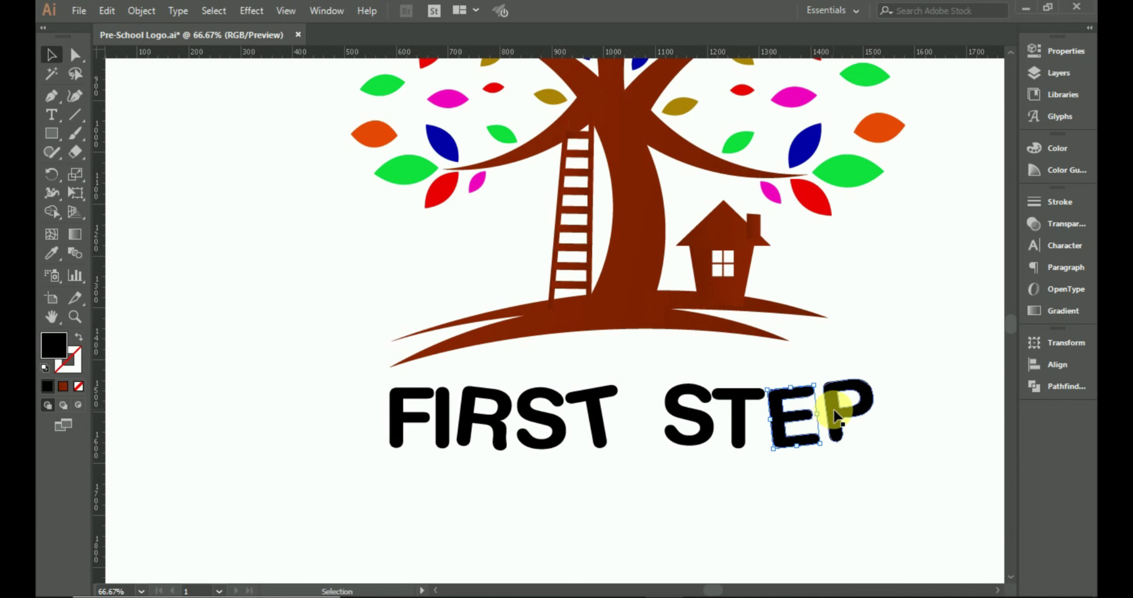
{"action": "left_click", "coordinate": [863, 475]}
- Add the text "PRE-SCHOOL" below "FIRST STEP" and enlarge it to slightly less than that line's width
{"action": "key", "text": "ctrl+0"}
{"action": "key", "text": "t"}
{"action": "left_click", "coordinate": [552, 520]}
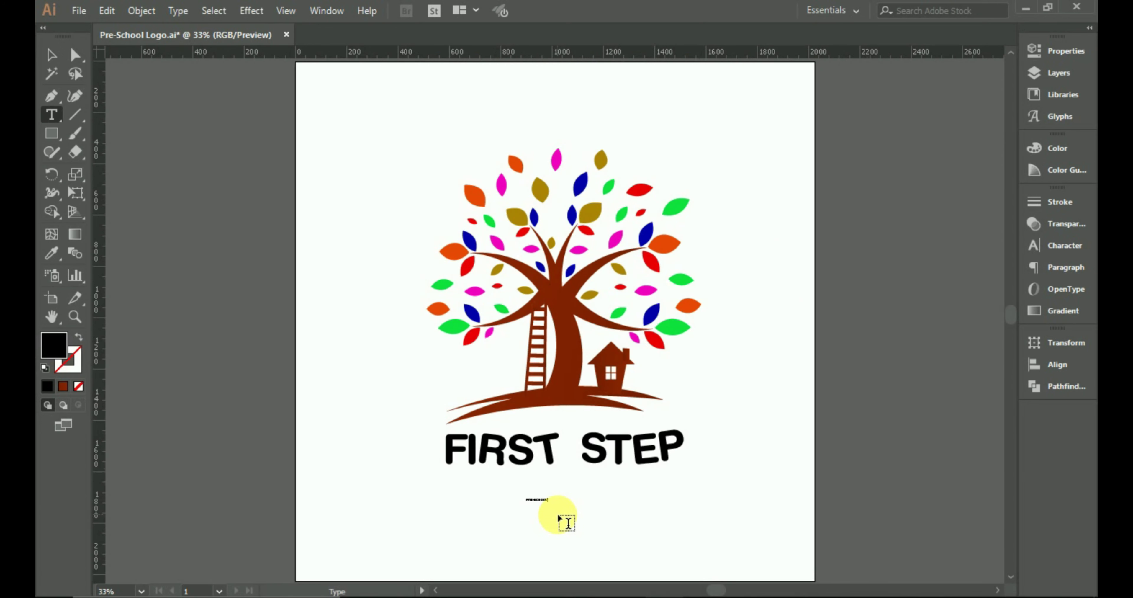
{"action": "left_click", "coordinate": [51, 55]}
{"action": "left_click_drag", "start_coordinate": [548, 503], "coordinate": [664, 564]}
{"action": "key", "text": "ctrl+z"}
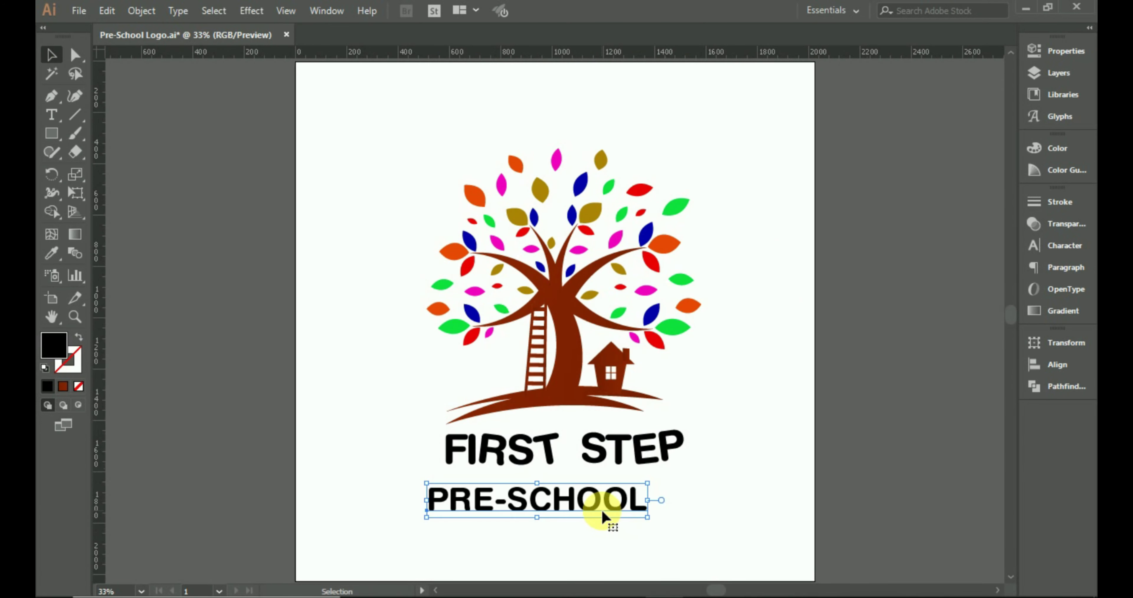
- Expand the "PRE-SCHOOL" text into outlines and ungroup its letters
{"action": "left_click", "coordinate": [141, 11]}
{"action": "left_click", "coordinate": [160, 178]}
{"action": "left_click", "coordinate": [529, 354]}
{"action": "right_click", "coordinate": [534, 500]}
{"action": "left_click", "coordinate": [576, 382]}
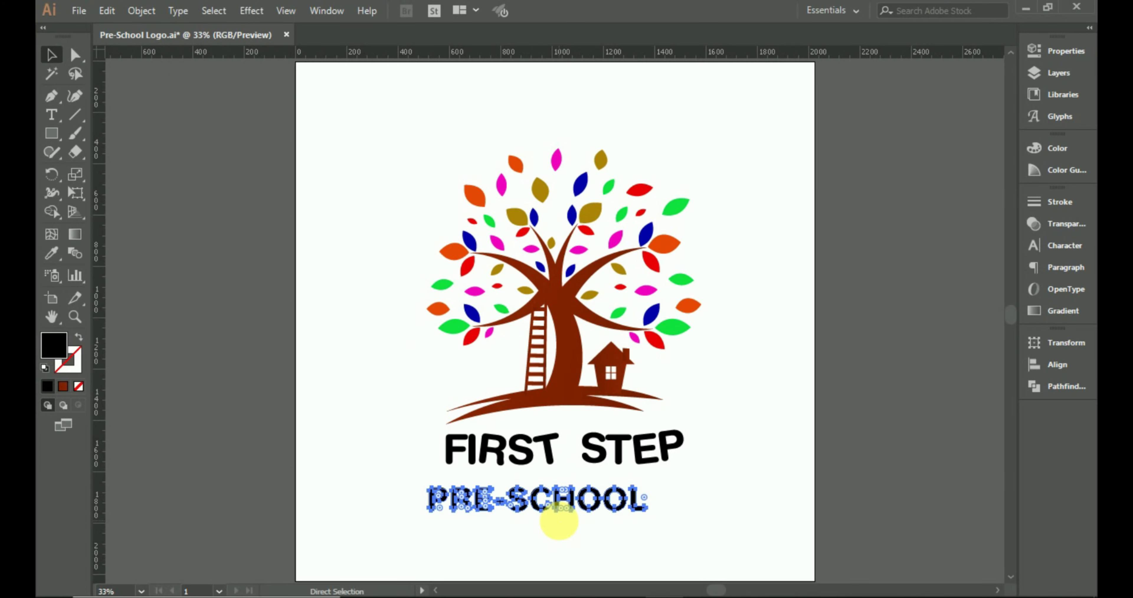
- Move all the "PRE-SCHOOL" letters closer beneath "FIRST STEP" so both lines end at the same right edge
{"action": "scroll", "coordinate": [575, 517], "scroll_direction": "up", "scroll_amount": 2}
{"action": "scroll", "coordinate": [575, 520], "scroll_direction": "up", "scroll_amount": 1}
{"action": "left_click", "coordinate": [392, 455]}
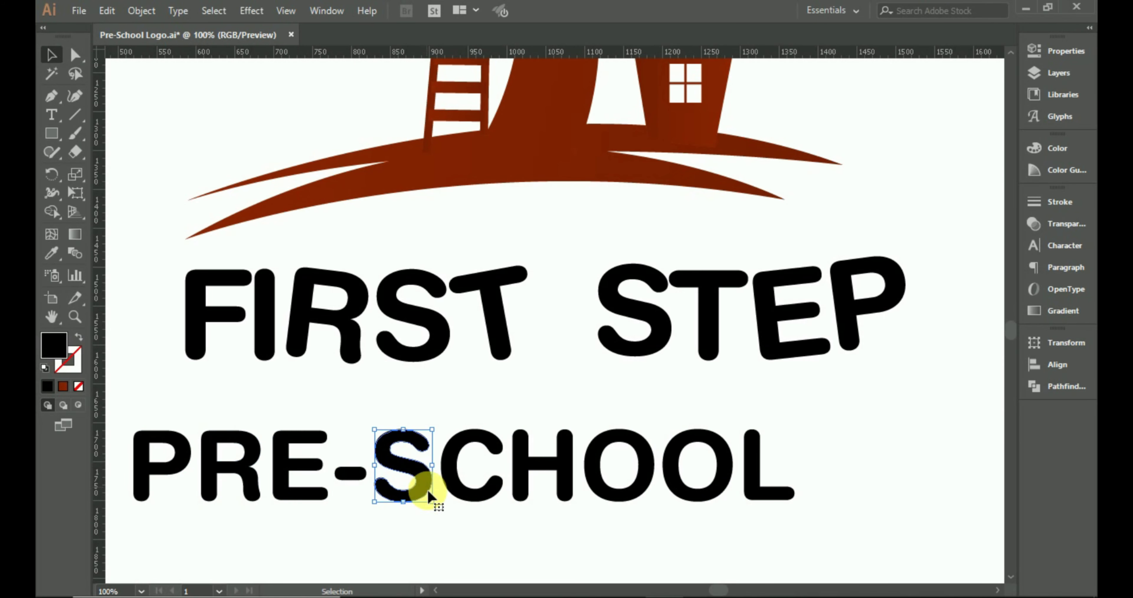
{"action": "left_click_drag", "start_coordinate": [118, 412], "coordinate": [796, 534]}
{"action": "left_click_drag", "start_coordinate": [588, 462], "coordinate": [703, 428]}
{"action": "left_click", "coordinate": [513, 546]}
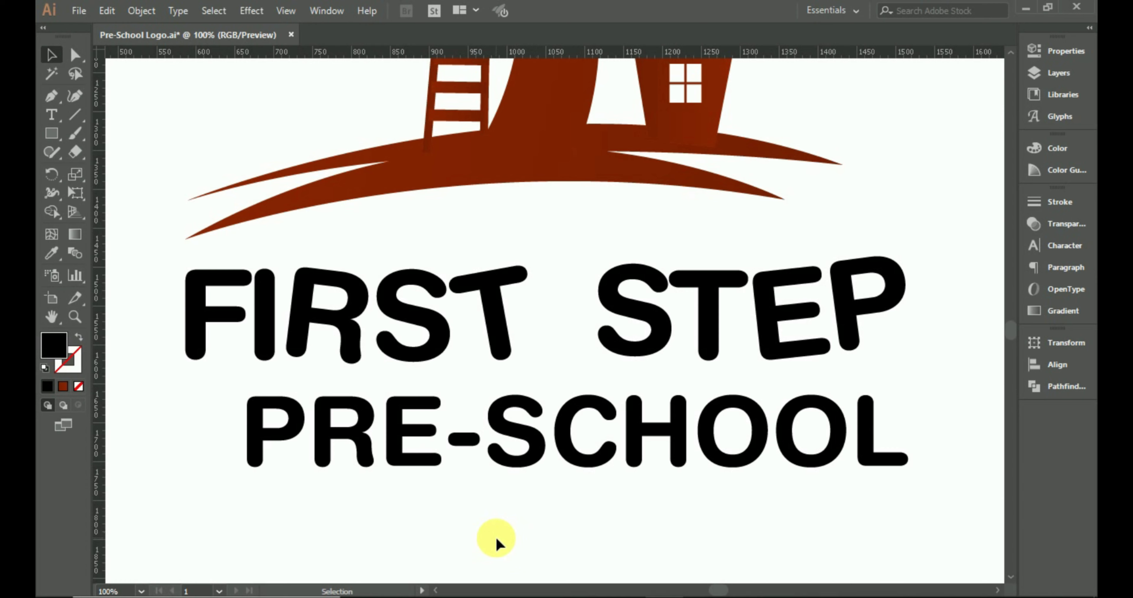
- Tilt the R and E of "PRE" slightly, move its letters closer together and raise the hyphen a little
{"action": "left_click_drag", "start_coordinate": [289, 415], "coordinate": [297, 411]}
{"action": "left_click_drag", "start_coordinate": [351, 431], "coordinate": [345, 427]}
{"action": "left_click_drag", "start_coordinate": [372, 467], "coordinate": [365, 469]}
{"action": "left_click", "coordinate": [379, 435]}
{"action": "left_click_drag", "start_coordinate": [442, 394], "coordinate": [447, 424]}
- Adjust the S, tilt the C and H slightly clockwise, and move these letters closer together
{"action": "left_click_drag", "start_coordinate": [557, 392], "coordinate": [548, 401]}
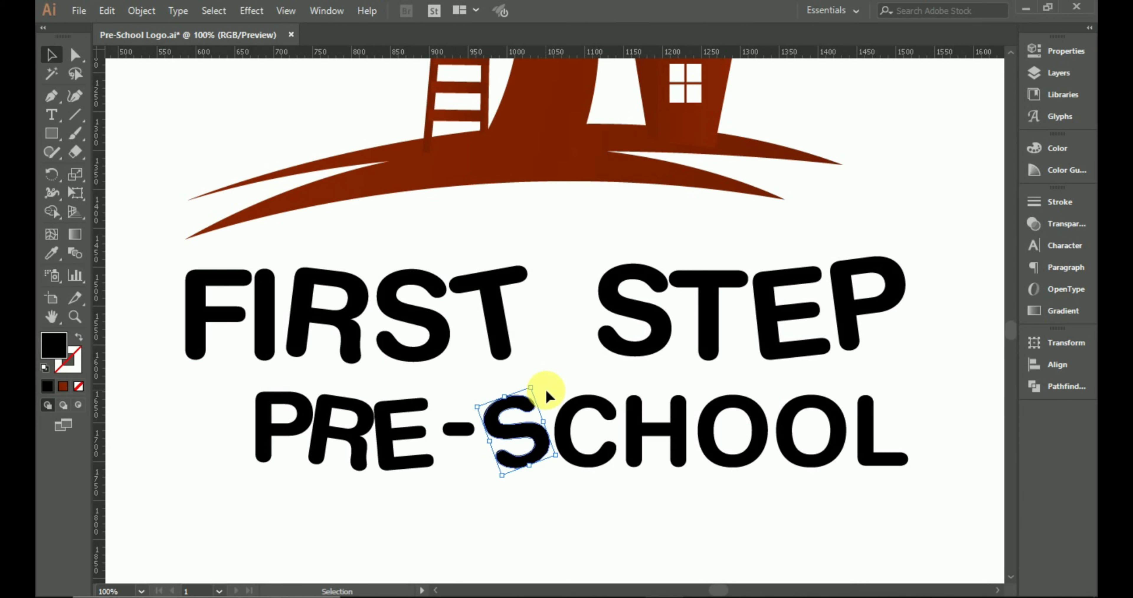
{"action": "left_click_drag", "start_coordinate": [560, 466], "coordinate": [610, 478]}
{"action": "left_click", "coordinate": [606, 455]}
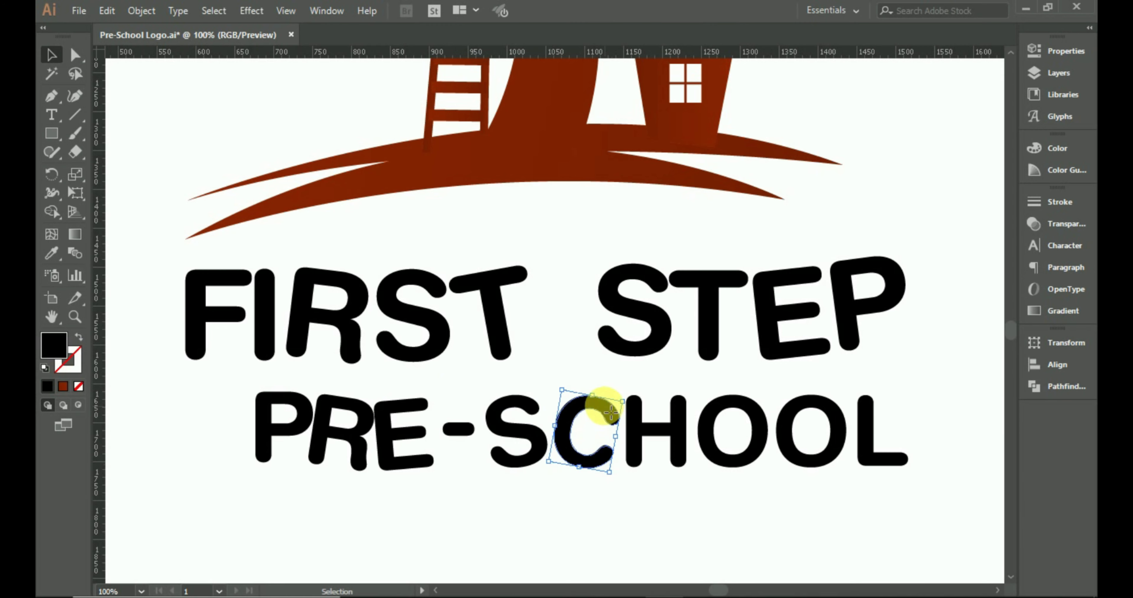
{"action": "left_click_drag", "start_coordinate": [611, 411], "coordinate": [597, 412]}
{"action": "left_click", "coordinate": [636, 413]}
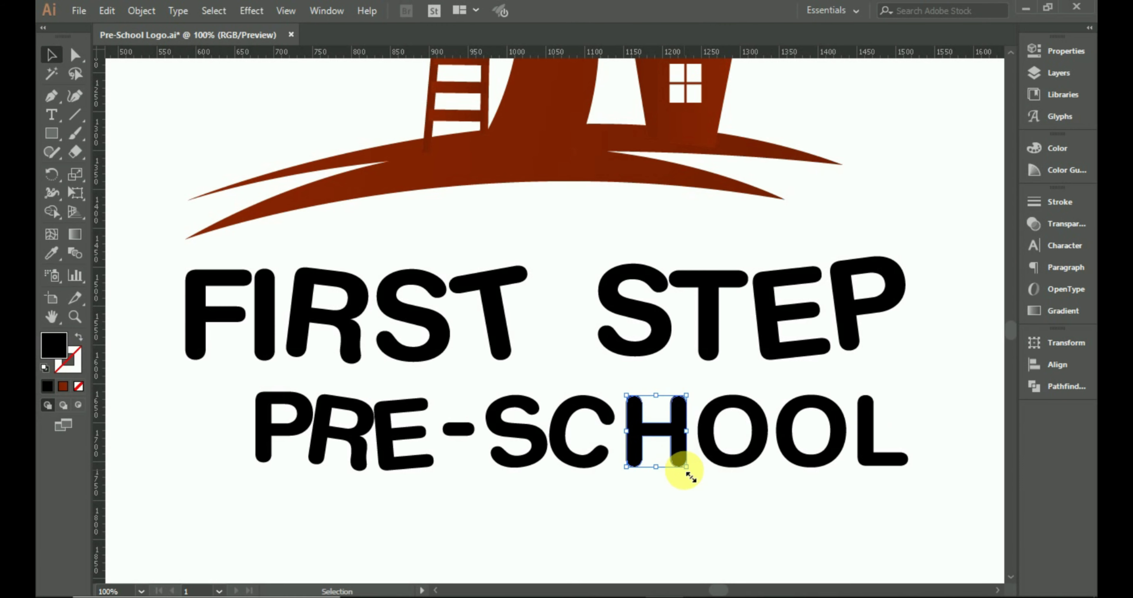
{"action": "left_click_drag", "start_coordinate": [691, 477], "coordinate": [678, 433]}
- Move the first O next to the H, tilt the second O to overlap it, and tilt the L close beside them
{"action": "left_click", "coordinate": [713, 410]}
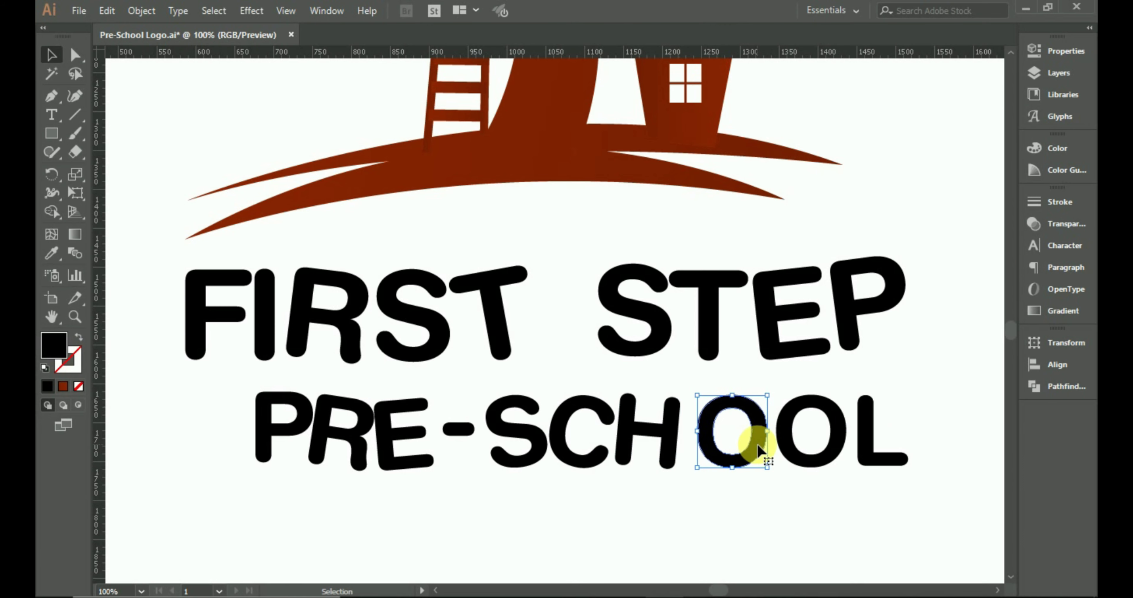
{"action": "left_click_drag", "start_coordinate": [758, 448], "coordinate": [743, 449]}
{"action": "left_click", "coordinate": [792, 444]}
{"action": "left_click_drag", "start_coordinate": [847, 489], "coordinate": [843, 485]}
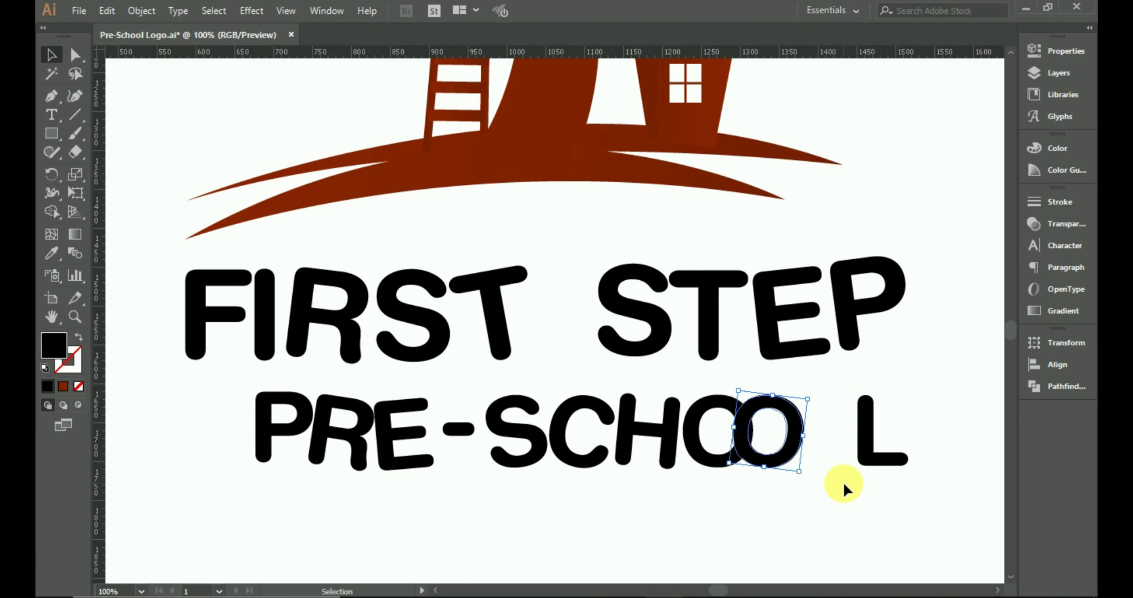
{"action": "left_click_drag", "start_coordinate": [787, 439], "coordinate": [750, 440]}
{"action": "left_click_drag", "start_coordinate": [878, 453], "coordinate": [860, 473]}
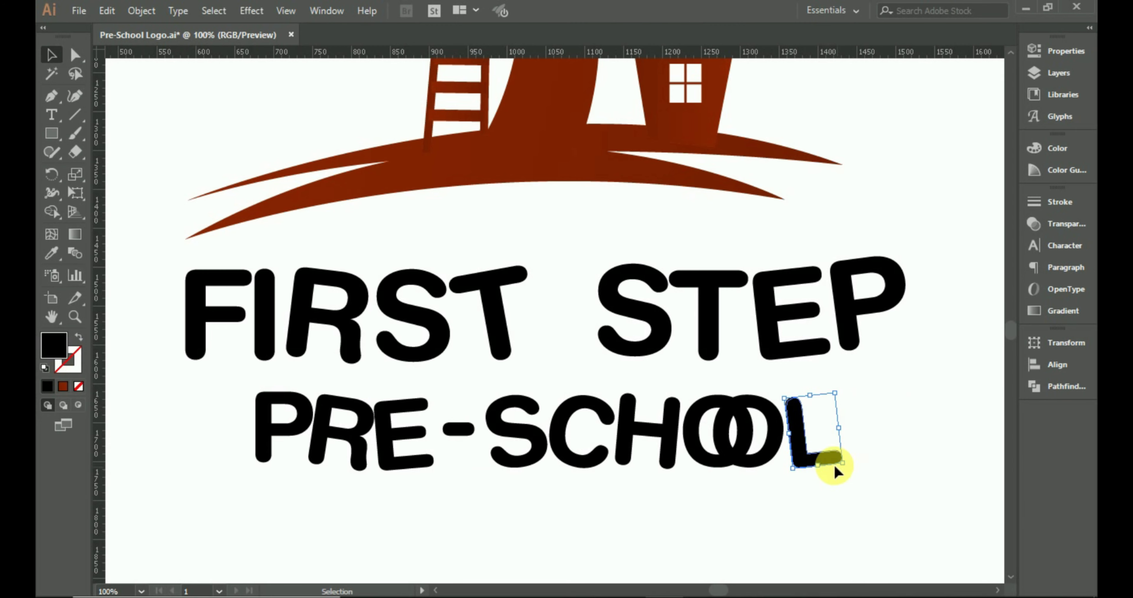
- Undo the last letter adjustment and colour the F of "FIRST" green and its I dark blue, sampling the leaf colours
{"action": "key", "text": "ctrl+z"}
{"action": "left_click", "coordinate": [764, 457]}
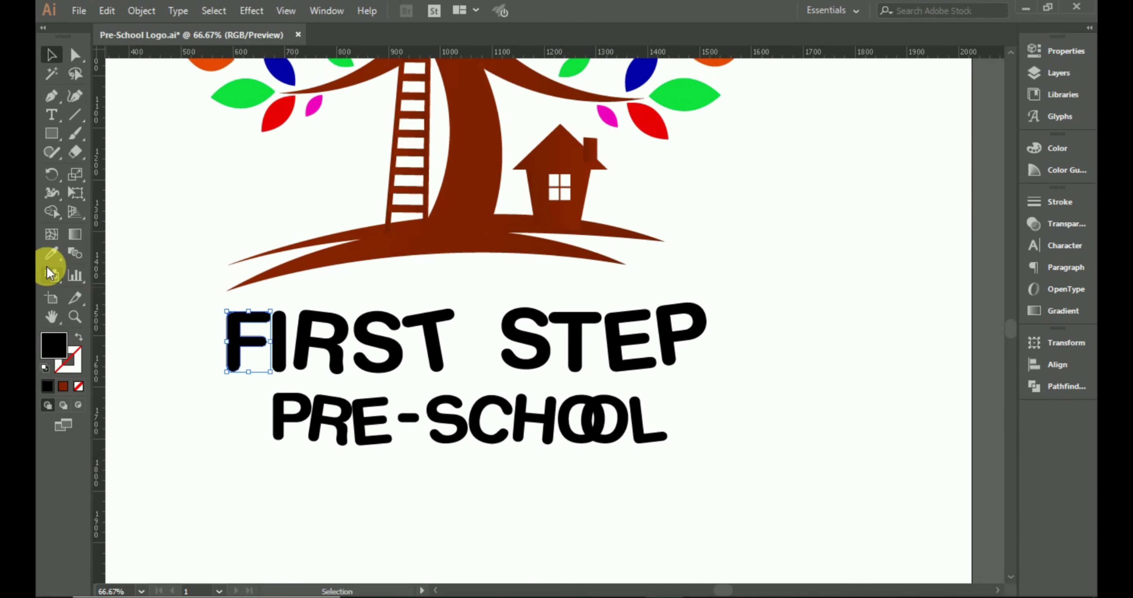
{"action": "left_click", "coordinate": [51, 253]}
{"action": "left_click", "coordinate": [243, 99]}
{"action": "left_click", "coordinate": [52, 55]}
{"action": "left_click", "coordinate": [282, 332]}
{"action": "left_click", "coordinate": [51, 253]}
{"action": "left_click", "coordinate": [286, 69]}
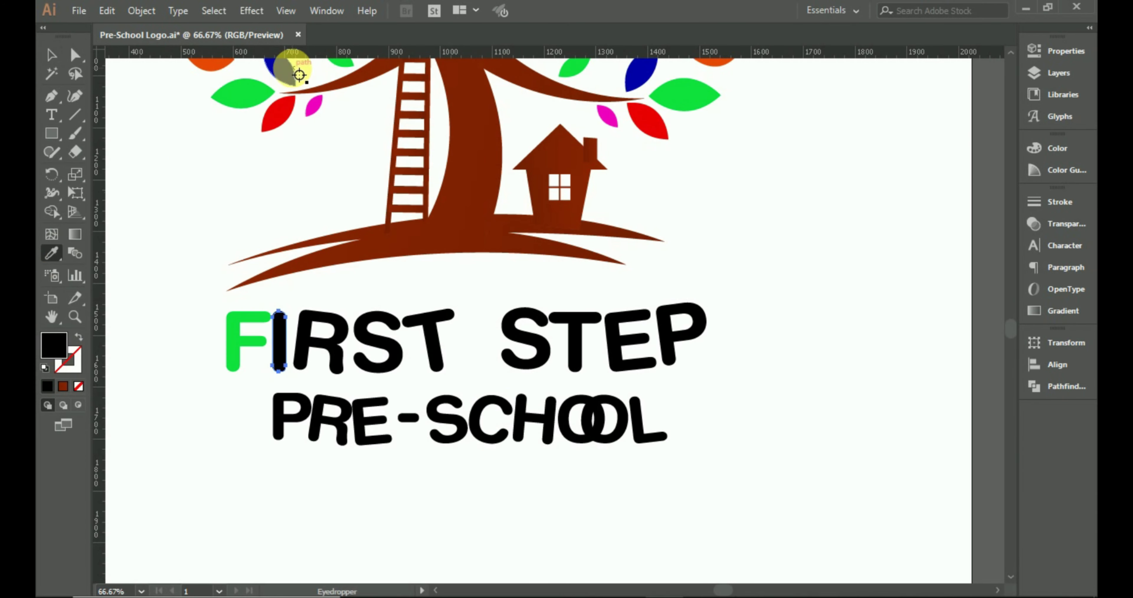
- Colour the R of "FIRST" orange and its S golden brown, sampling the matching leaves of the tree
{"action": "left_click", "coordinate": [74, 54]}
{"action": "left_click", "coordinate": [321, 338]}
{"action": "left_click", "coordinate": [49, 254]}
{"action": "scroll", "coordinate": [228, 101], "scroll_direction": "up", "scroll_amount": 2}
{"action": "left_click", "coordinate": [212, 95]}
{"action": "left_click", "coordinate": [49, 55]}
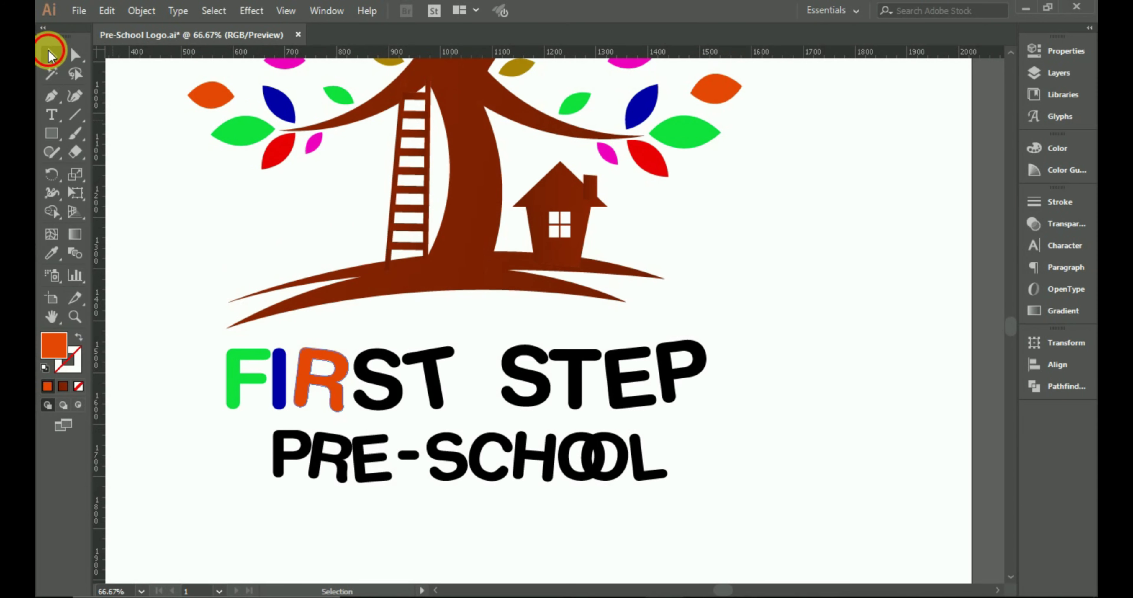
{"action": "left_click", "coordinate": [378, 377]}
{"action": "left_click", "coordinate": [52, 253]}
{"action": "scroll", "coordinate": [390, 137], "scroll_direction": "down", "scroll_amount": 1}
{"action": "left_click", "coordinate": [390, 135]}
{"action": "left_click", "coordinate": [51, 55]}
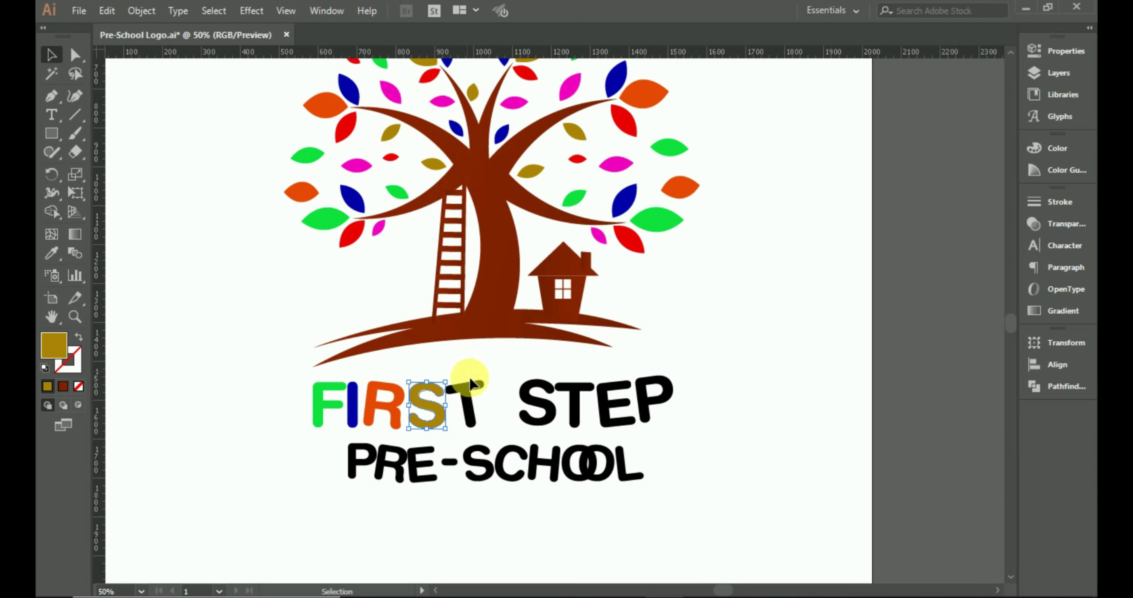
- Colour the T of "FIRST" red by sampling the red leaf below the tree's lowest branch
{"action": "left_click", "coordinate": [470, 388]}
{"action": "left_click", "coordinate": [50, 249]}
{"action": "left_click", "coordinate": [380, 228]}
{"action": "left_click", "coordinate": [53, 55]}
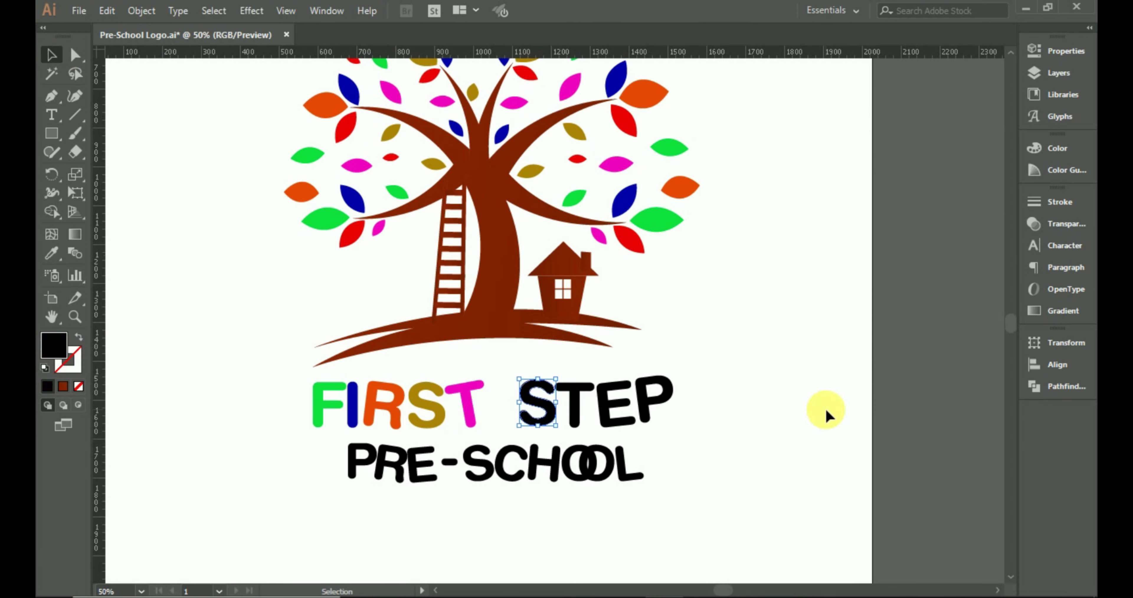
{"action": "left_click", "coordinate": [52, 253]}
{"action": "left_click", "coordinate": [351, 239]}
{"action": "left_click", "coordinate": [52, 55]}
- Colour the S of "STEP" magenta and its T dark blue by sampling the leaves
{"action": "left_click", "coordinate": [524, 396]}
{"action": "left_click", "coordinate": [51, 255]}
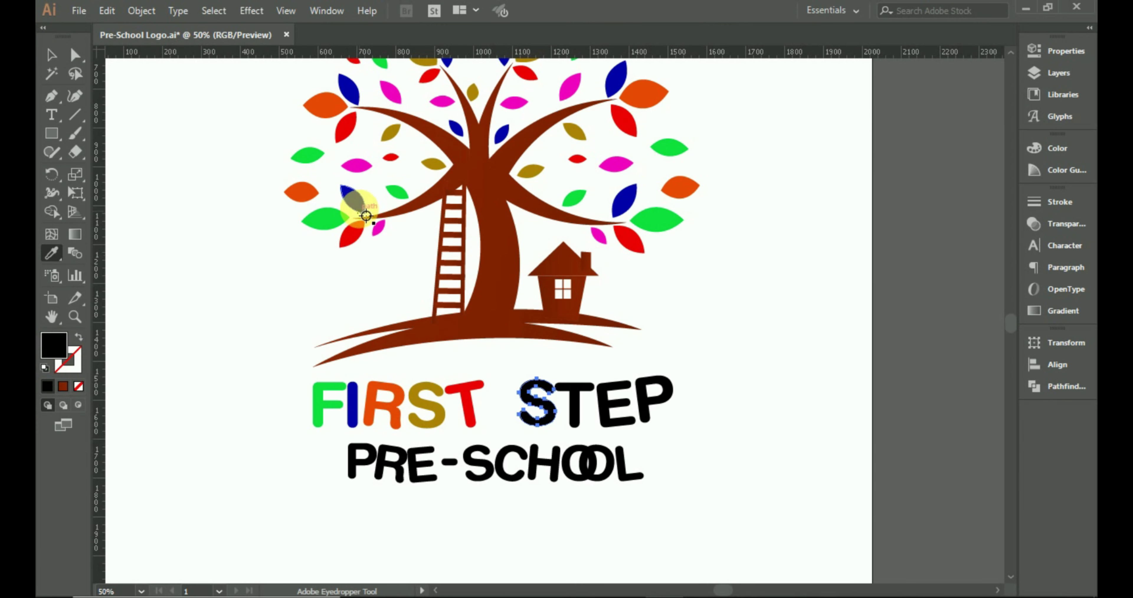
{"action": "left_click", "coordinate": [359, 167]}
{"action": "left_click", "coordinate": [561, 394], "text": "ctrl"}
{"action": "left_click", "coordinate": [350, 200]}
- Colour the E of "STEP" golden brown like the S of "FIRST" and its P green like the F
{"action": "left_click", "coordinate": [52, 55]}
{"action": "left_click", "coordinate": [616, 402]}
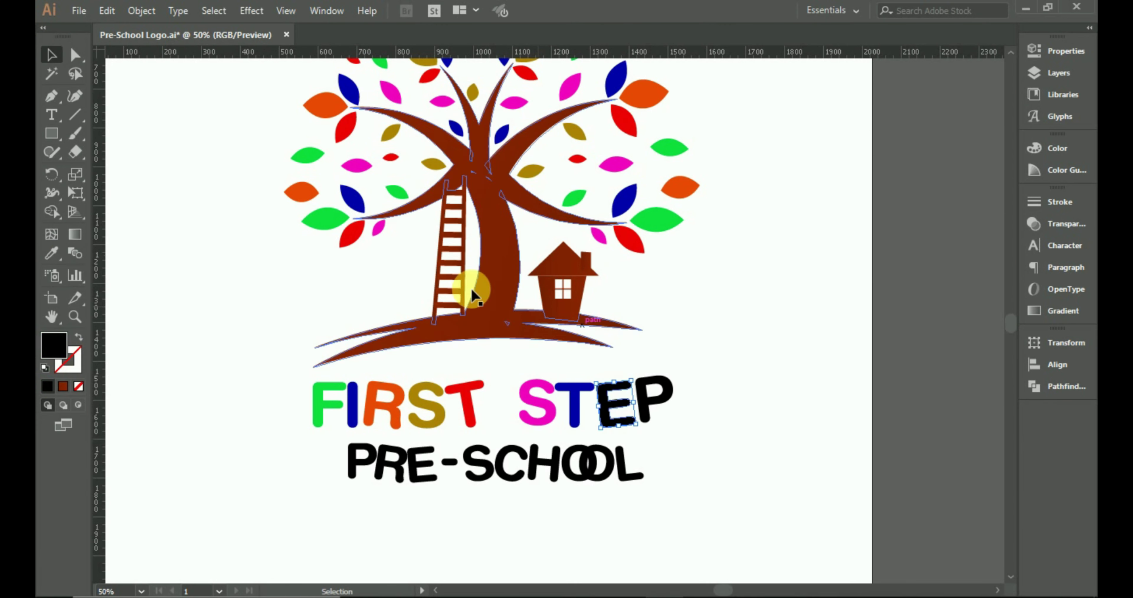
{"action": "left_click", "coordinate": [51, 253]}
{"action": "left_click", "coordinate": [427, 403]}
{"action": "left_click", "coordinate": [51, 55]}
{"action": "left_click", "coordinate": [655, 398]}
{"action": "left_click", "coordinate": [51, 253]}
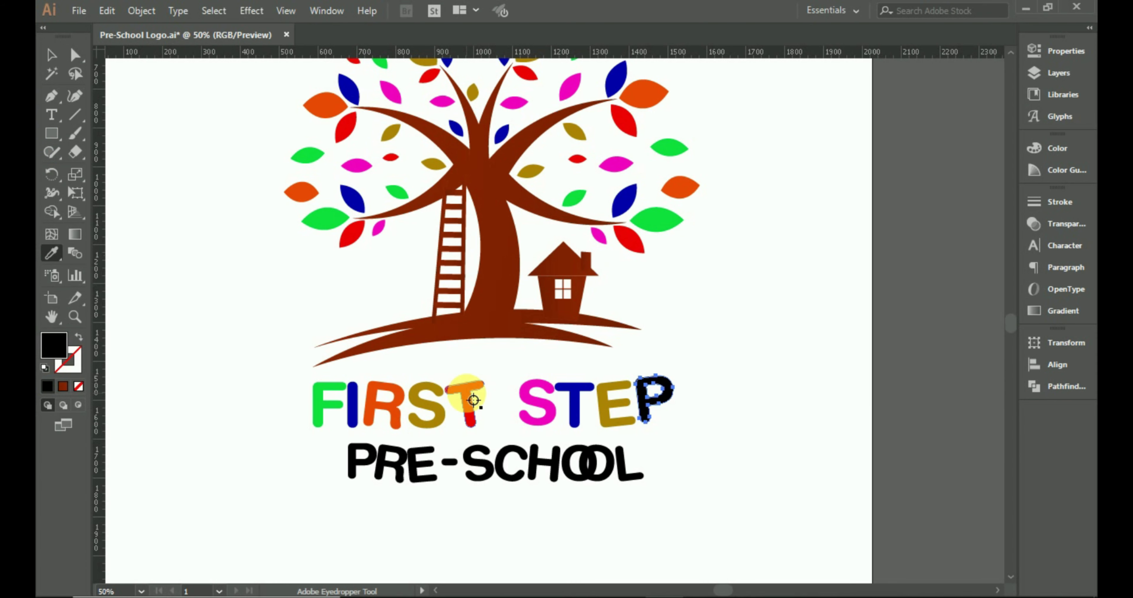
{"action": "left_click", "coordinate": [328, 402]}
{"action": "left_click", "coordinate": [51, 55]}
{"action": "left_click", "coordinate": [201, 255]}
- Give all the "PRE-SCHOOL" letters a linear gradient fill and set its first colour stop to dark blue 001655
{"action": "scroll", "coordinate": [202, 258], "scroll_direction": "down", "scroll_amount": 1}
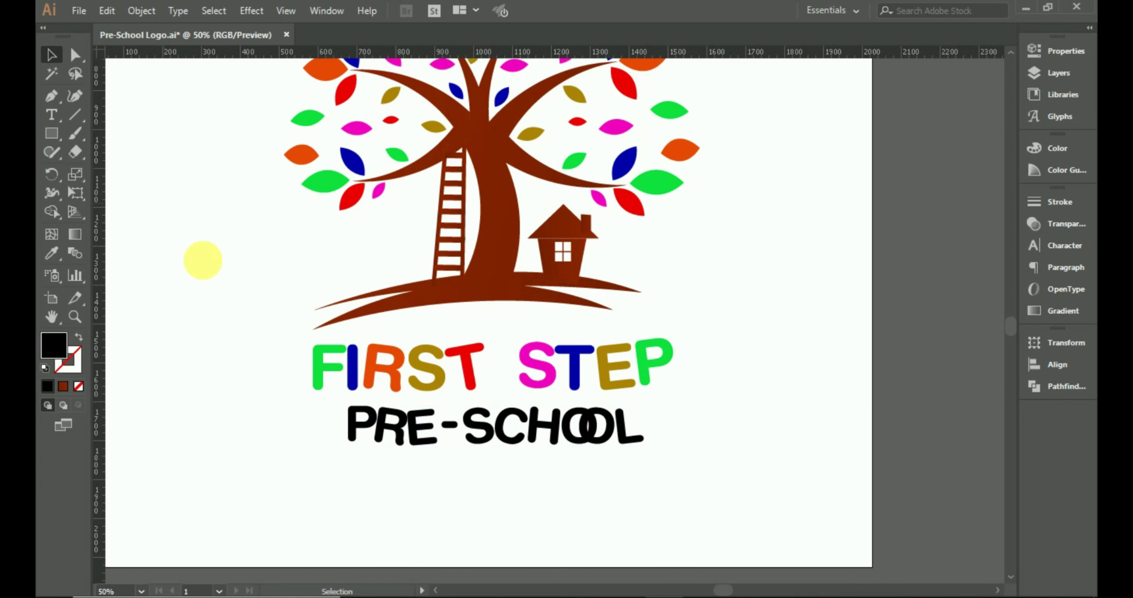
{"action": "left_click_drag", "start_coordinate": [335, 415], "coordinate": [627, 442]}
{"action": "left_click", "coordinate": [52, 253]}
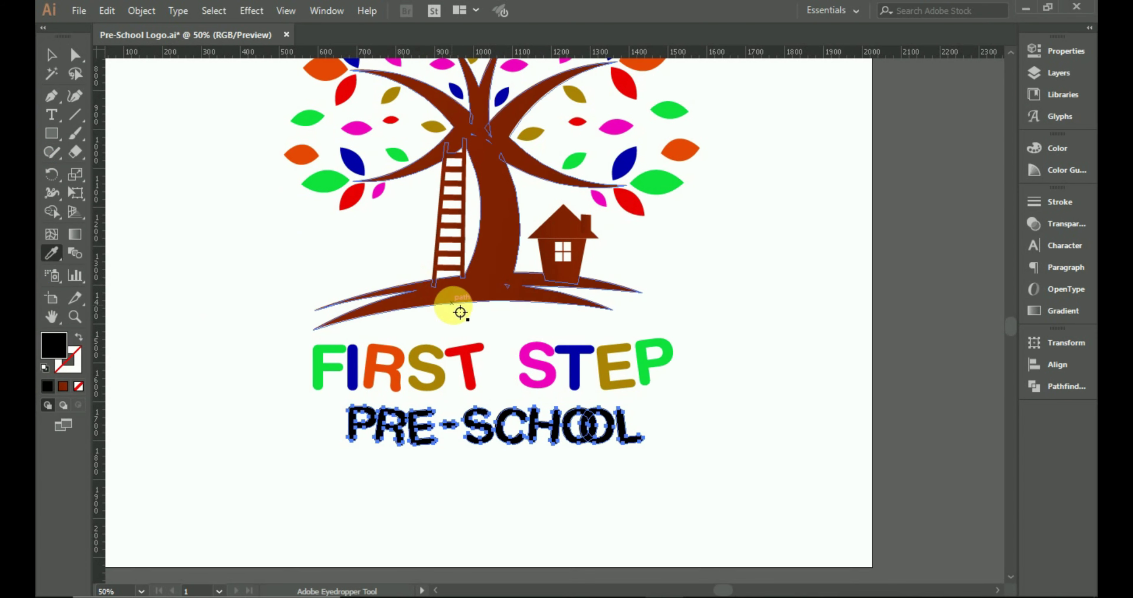
{"action": "left_click", "coordinate": [63, 386]}
{"action": "double_click", "coordinate": [838, 320]}
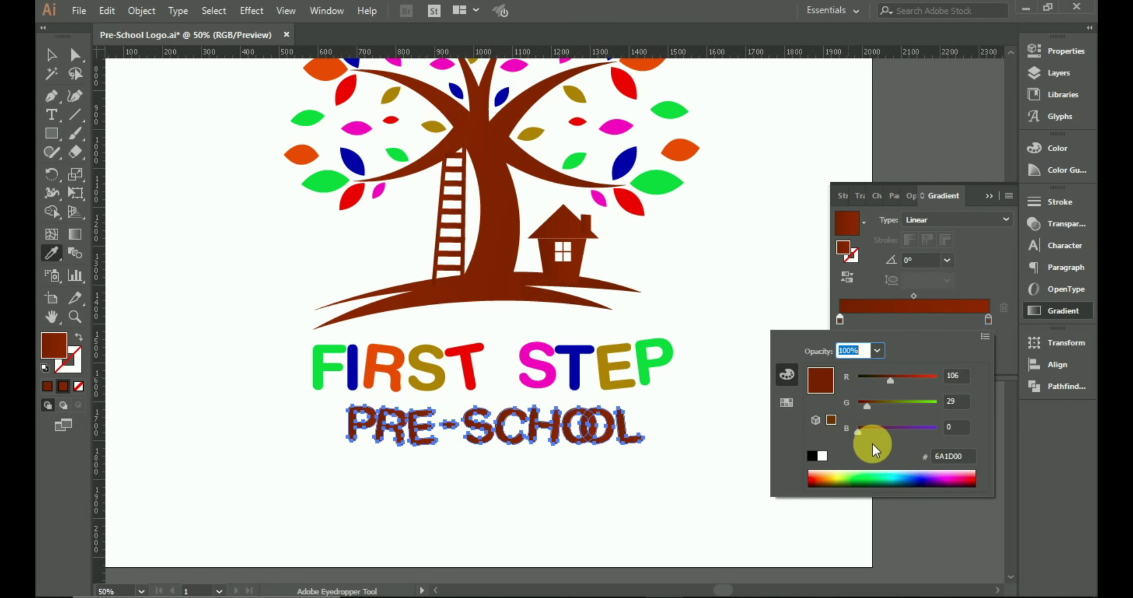
{"action": "mouse_move", "coordinate": [904, 478]}
{"action": "left_mouse_down"}
{"action": "mouse_move", "coordinate": [920, 487]}
{"action": "mouse_move", "coordinate": [911, 484]}
{"action": "left_mouse_up"}
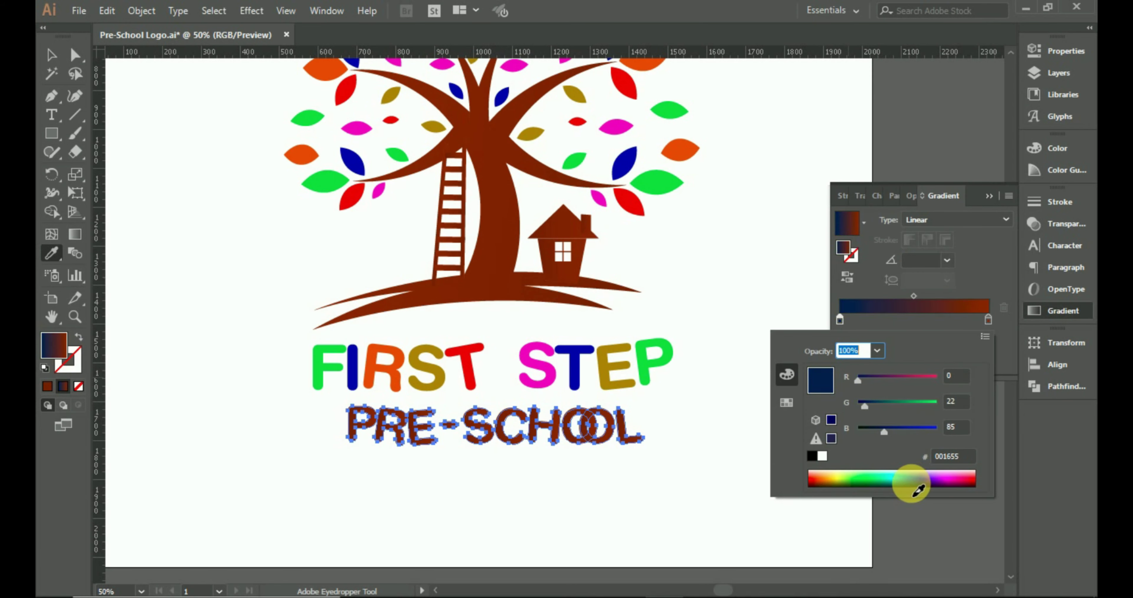
- Set the second gradient stop of the "PRE-SCHOOL" letters to very dark blue, R 8, G 11, B 37
{"action": "left_click", "coordinate": [990, 321]}
{"action": "double_click", "coordinate": [989, 321]}
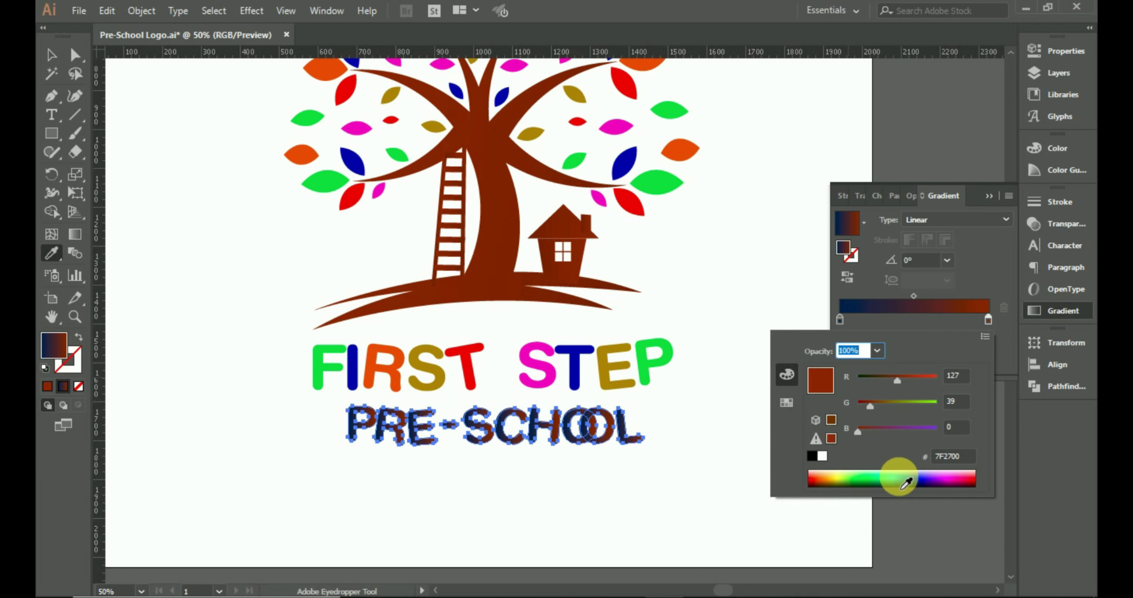
{"action": "left_click_drag", "start_coordinate": [898, 476], "coordinate": [926, 489]}
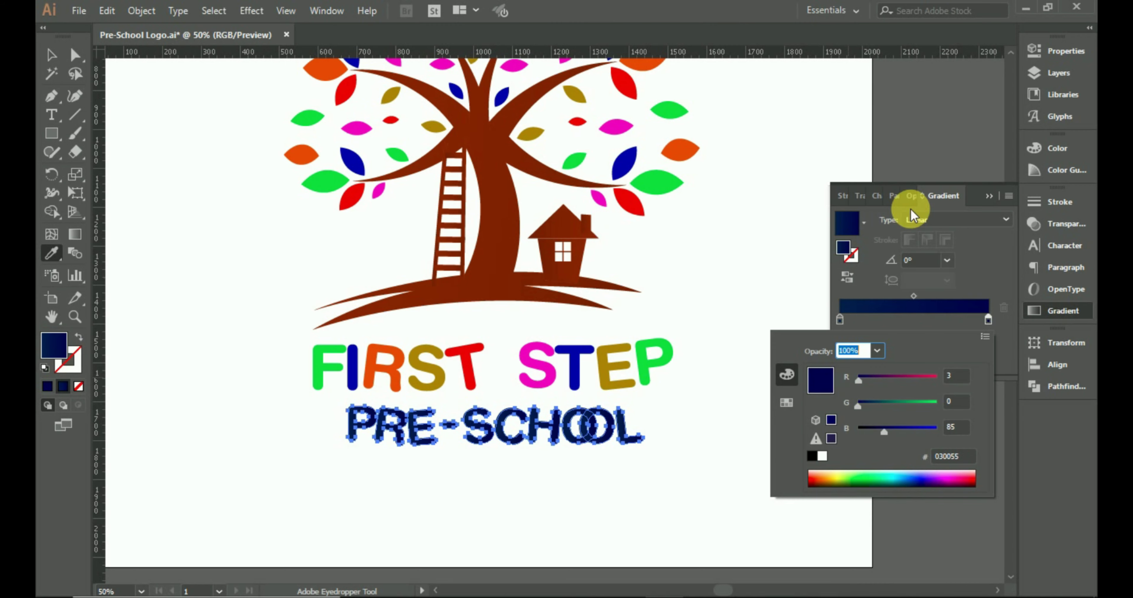
{"action": "mouse_move", "coordinate": [883, 434]}
{"action": "left_mouse_down"}
{"action": "mouse_move", "coordinate": [873, 404]}
{"action": "mouse_move", "coordinate": [882, 405]}
{"action": "mouse_move", "coordinate": [860, 406]}
{"action": "mouse_move", "coordinate": [872, 432]}
{"action": "left_mouse_up"}
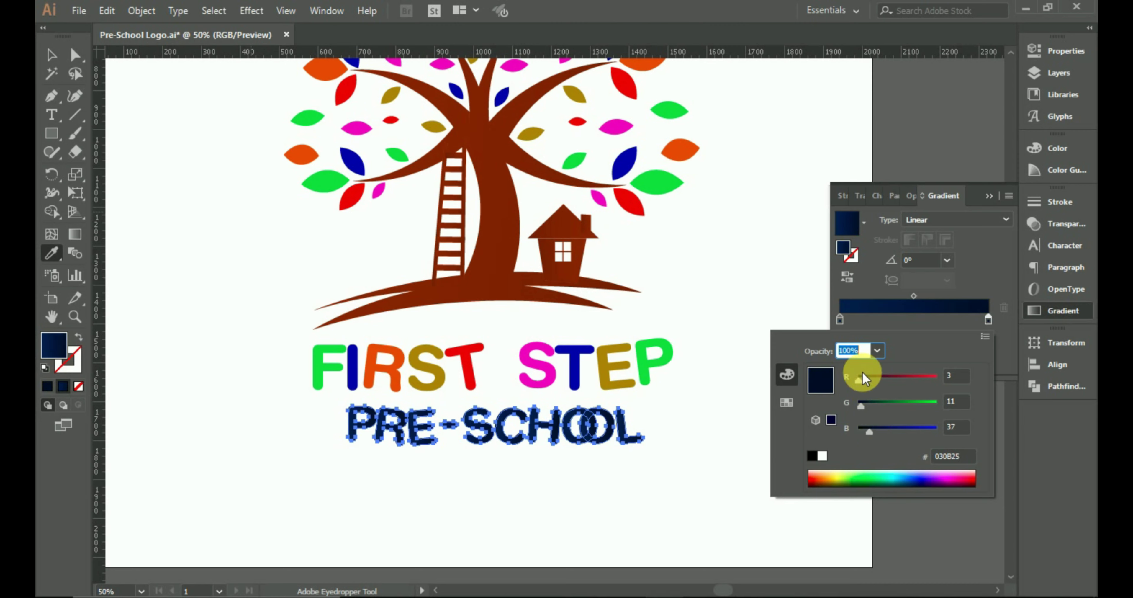
{"action": "left_click_drag", "start_coordinate": [870, 381], "coordinate": [861, 380]}
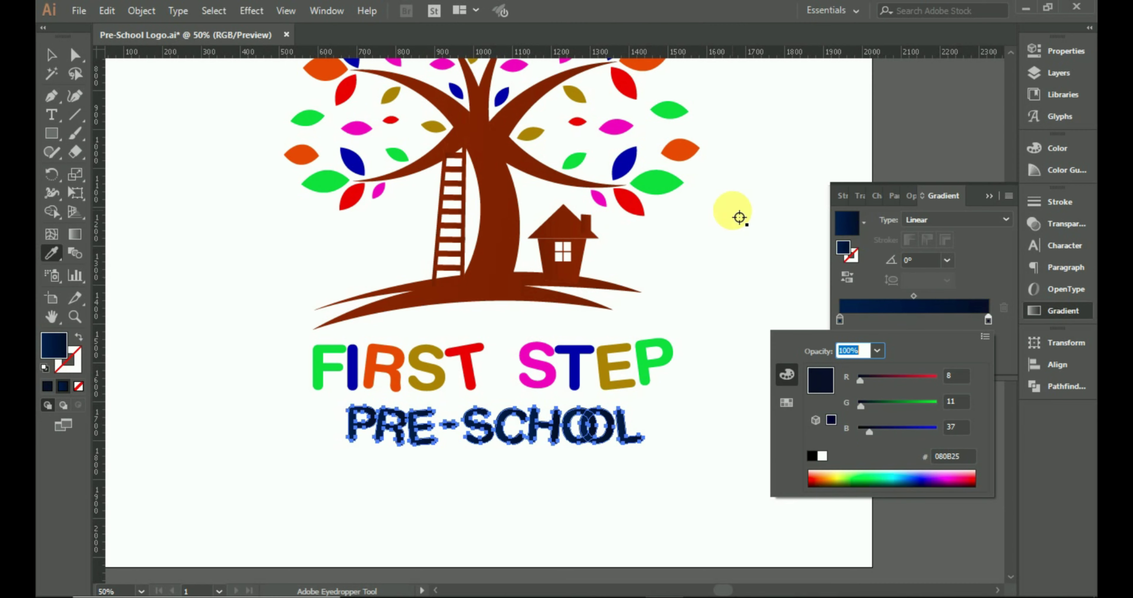
{"action": "left_click", "coordinate": [51, 55]}
{"action": "left_click", "coordinate": [786, 235]}
{"action": "left_click", "coordinate": [990, 196]}
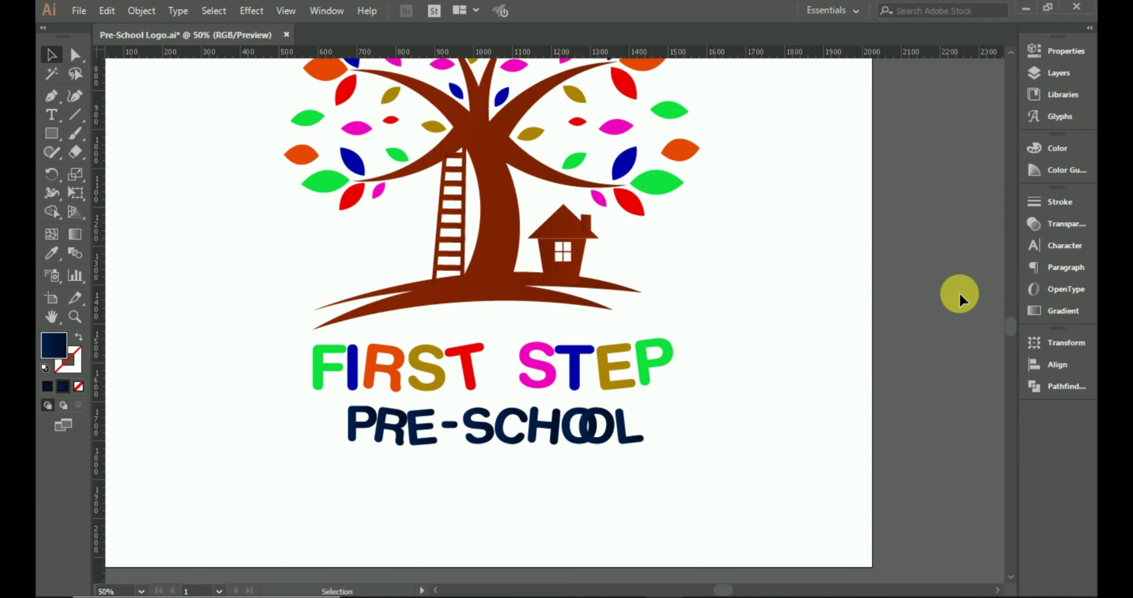
- Scale both "FIRST STEP" and "PRE-SCHOOL" down slightly and move "PRE-SCHOOL" up closer beneath "FIRST STEP"
{"action": "key", "text": "ctrl+0"}
{"action": "scroll", "coordinate": [620, 523], "scroll_direction": "up", "scroll_amount": 2}
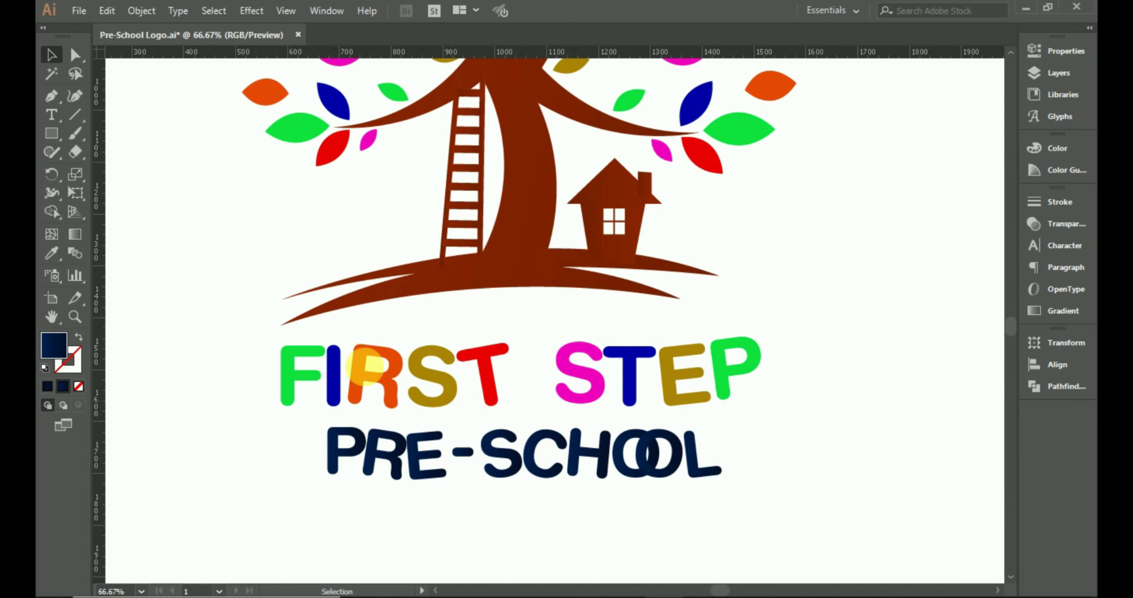
{"action": "left_click", "coordinate": [735, 388]}
{"action": "left_click_drag", "start_coordinate": [765, 417], "coordinate": [653, 358]}
{"action": "left_click", "coordinate": [850, 441]}
{"action": "left_click_drag", "start_coordinate": [308, 428], "coordinate": [707, 477]}
{"action": "mouse_move", "coordinate": [631, 451]}
{"action": "left_mouse_down"}
{"action": "mouse_move", "coordinate": [608, 440]}
{"action": "mouse_move", "coordinate": [623, 439]}
{"action": "left_mouse_up"}
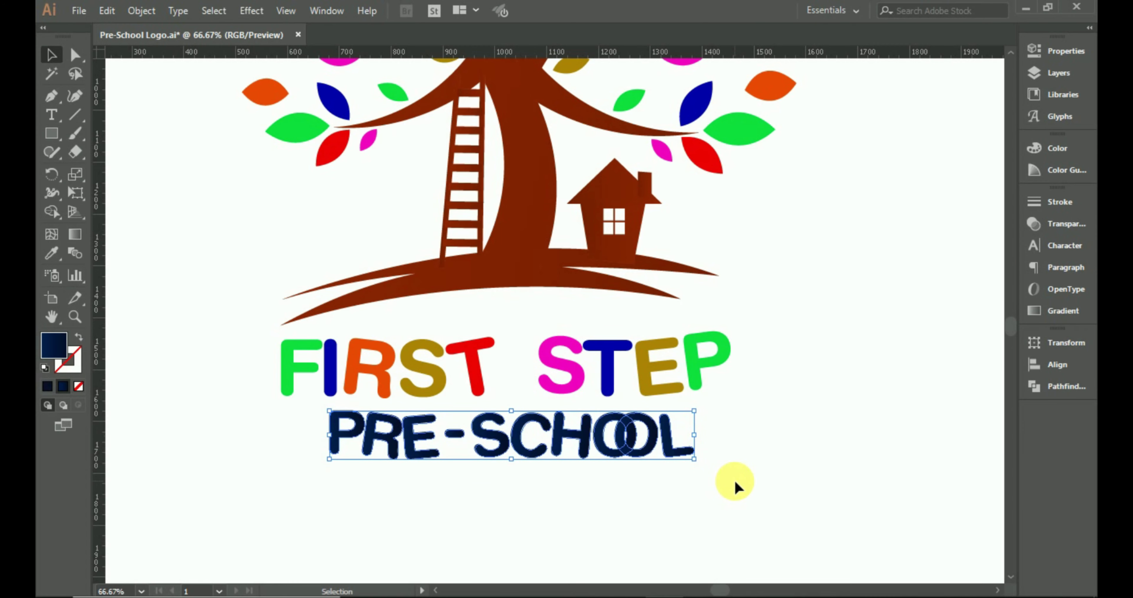
- Nudge the "PRE-SCHOOL" line slightly down beneath "FIRST STEP"
{"action": "left_click", "coordinate": [758, 465]}
{"action": "key", "text": "ctrl+0"}
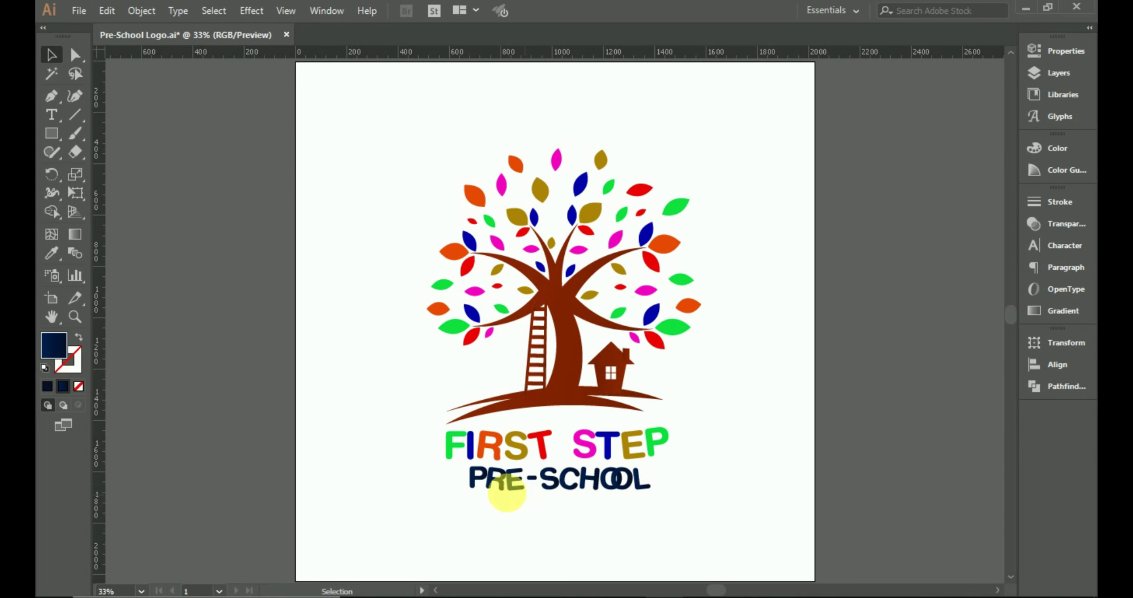
{"action": "left_click_drag", "start_coordinate": [609, 495], "coordinate": [645, 481]}
{"action": "left_click", "coordinate": [746, 373]}
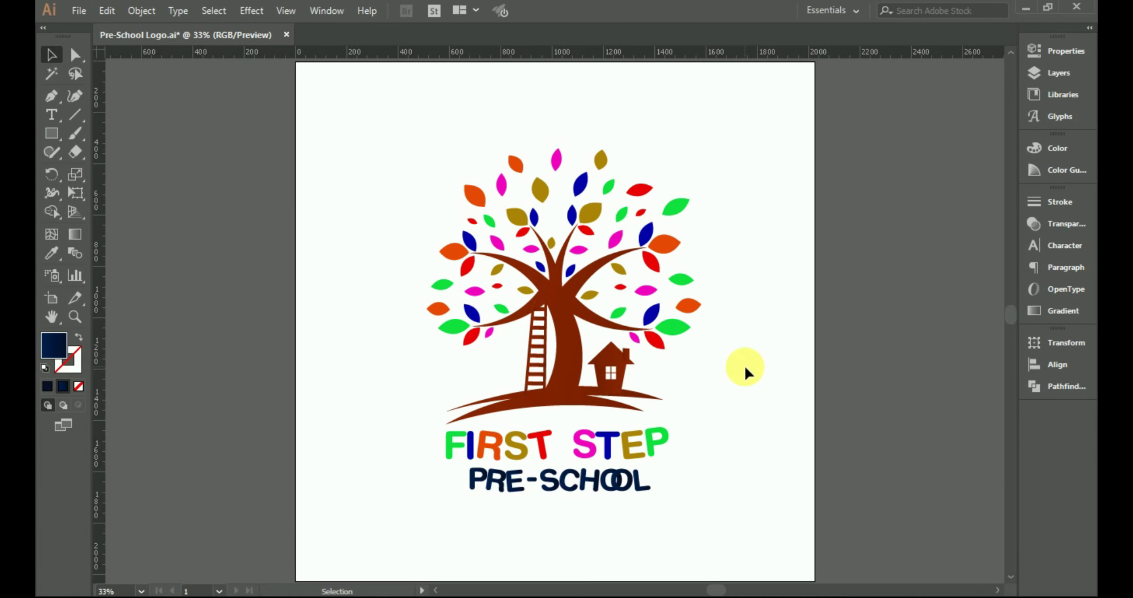
- Group the tree, leaves, ladder, house and both lines of lettering into one object
{"action": "left_click_drag", "start_coordinate": [395, 128], "coordinate": [748, 512]}
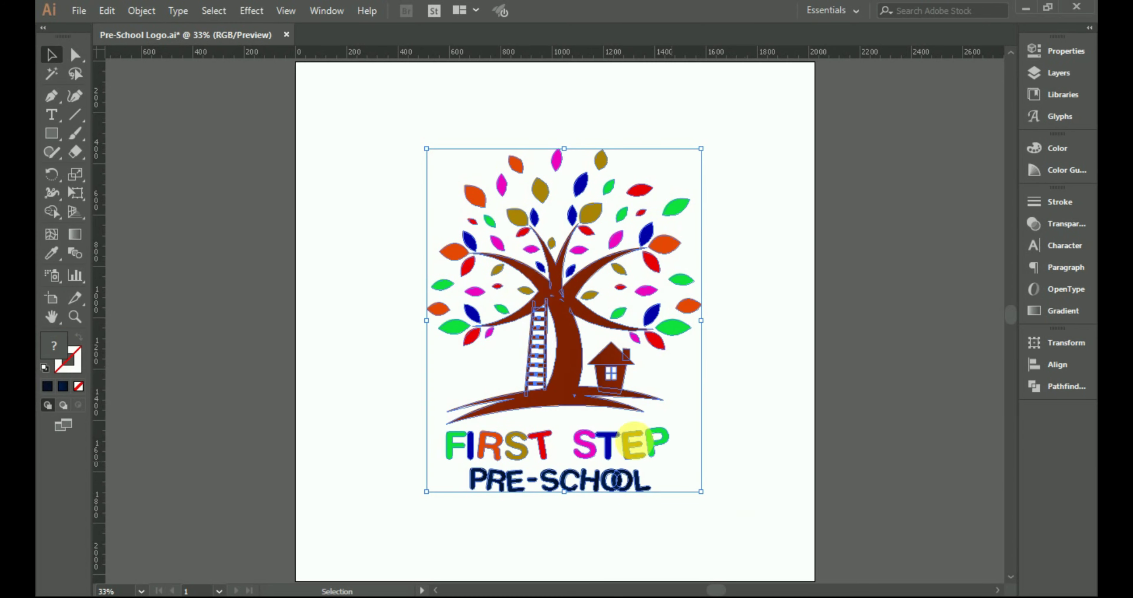
{"action": "right_click", "coordinate": [572, 310]}
{"action": "left_click", "coordinate": [594, 406]}
{"action": "left_click", "coordinate": [795, 340]}
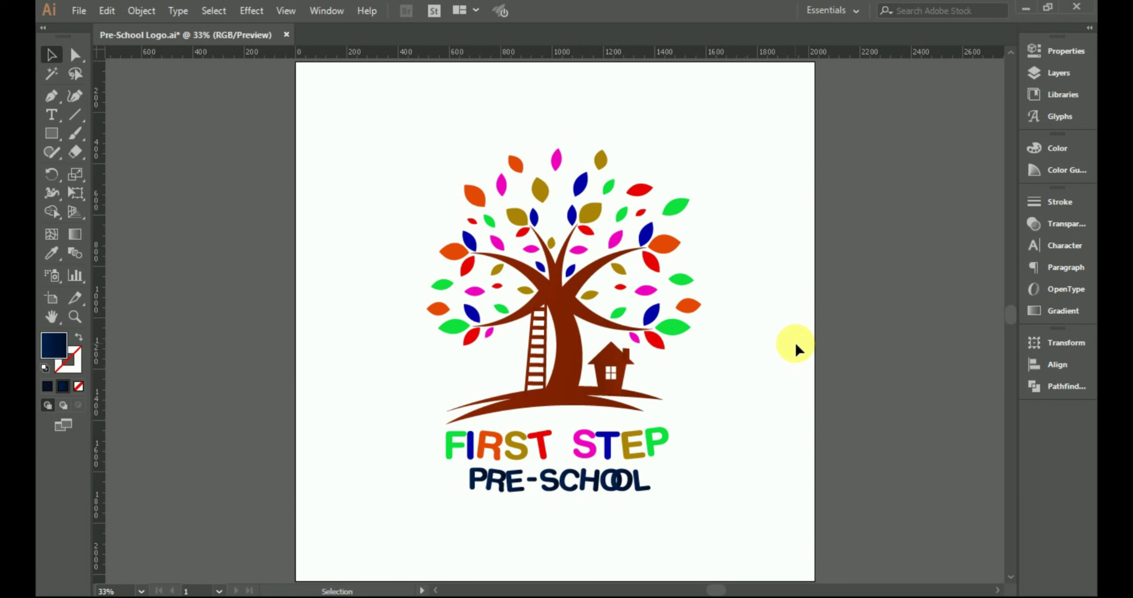
- Examine the finished logo's tree, house and lettering up close, and review the whole artboard
{"action": "key", "text": "ctrl+1"}
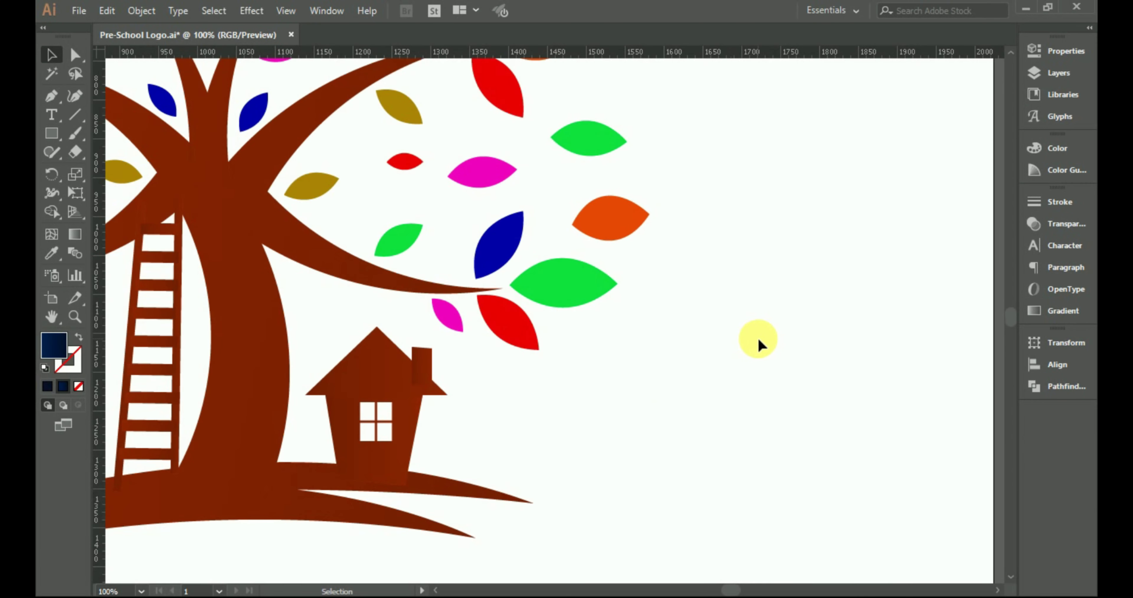
{"action": "scroll", "coordinate": [758, 341], "scroll_direction": "down", "scroll_amount": 2, "text": "alt"}
{"action": "scroll", "coordinate": [790, 245], "scroll_direction": "up", "scroll_amount": 1}
{"action": "scroll", "coordinate": [791, 244], "scroll_direction": "down", "scroll_amount": 3}
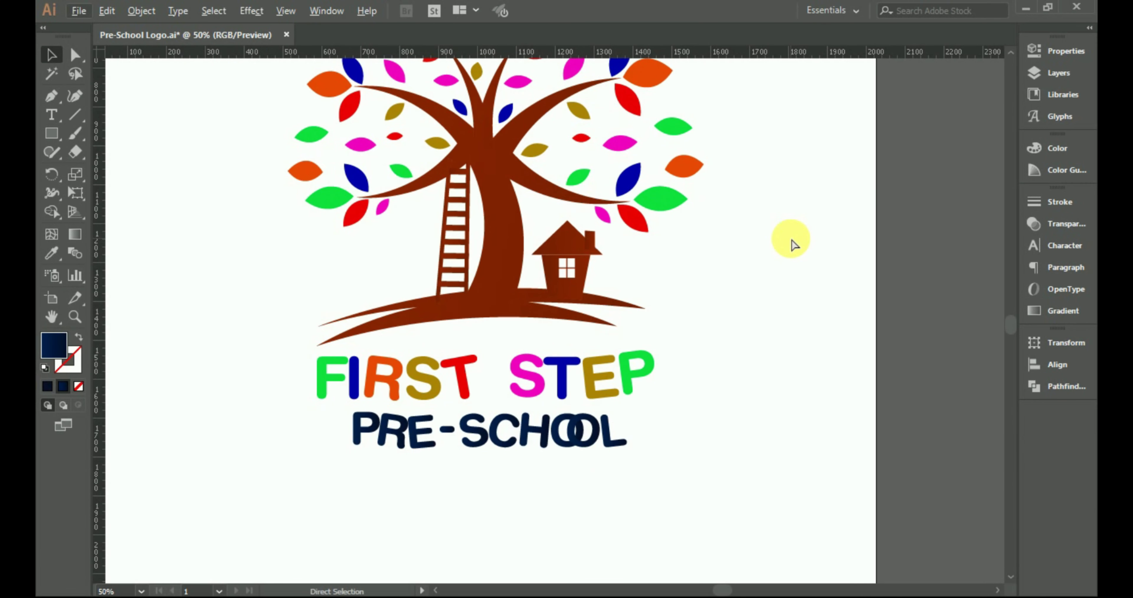
{"action": "scroll", "coordinate": [425, 447], "scroll_direction": "up", "scroll_amount": 2}
{"action": "scroll", "coordinate": [425, 445], "scroll_direction": "up", "scroll_amount": 1}
{"action": "scroll", "coordinate": [429, 449], "scroll_direction": "down", "scroll_amount": 1}
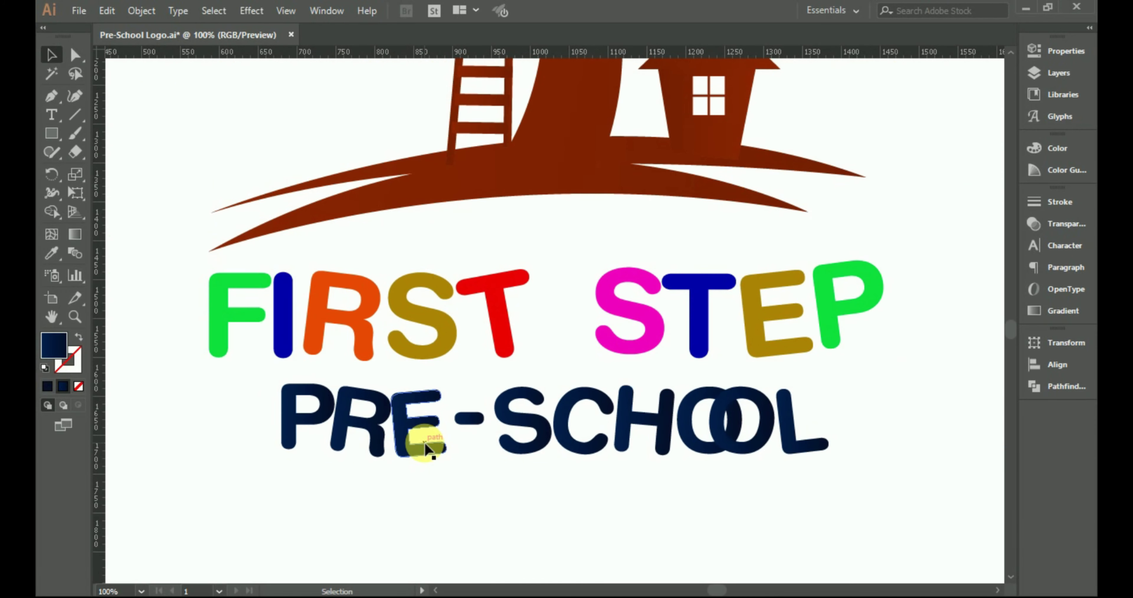
{"action": "key", "text": "ctrl+0"}
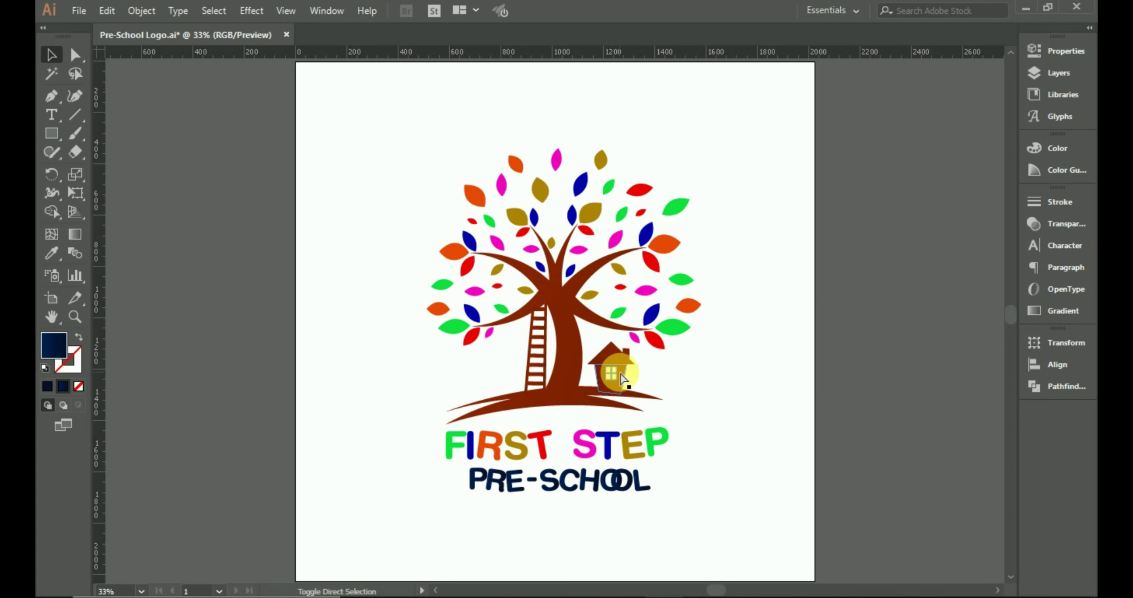
- Export the logo for web as a transparent PNG-24 of 2024 × 2024 px named Pre-School-Logo on the Desktop
{"action": "key", "text": "ctrl+alt+shift+s"}
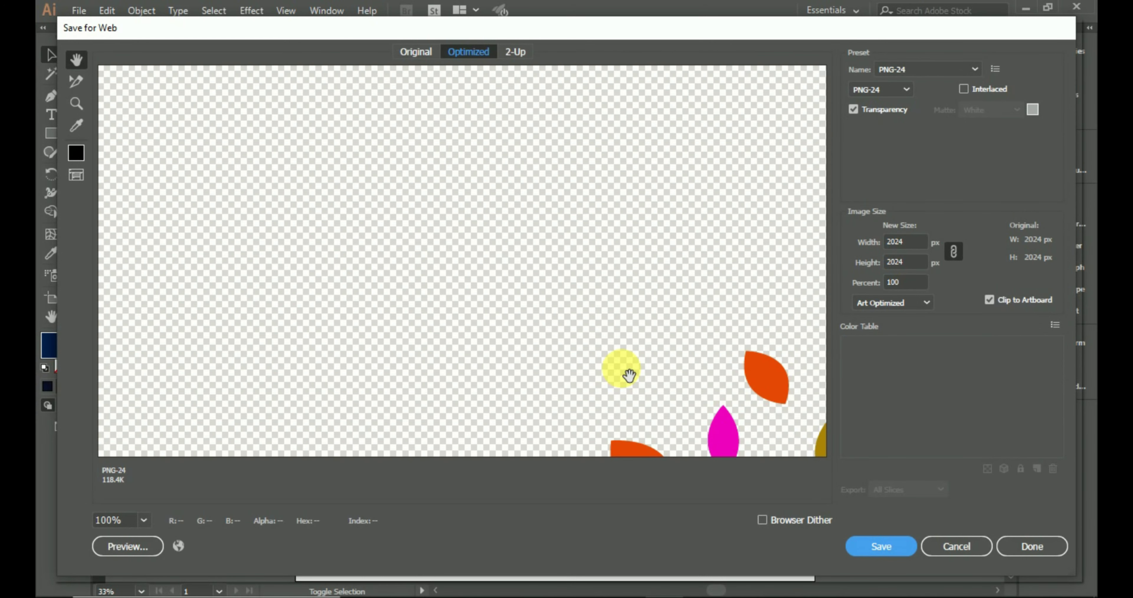
{"action": "left_click", "coordinate": [887, 551]}
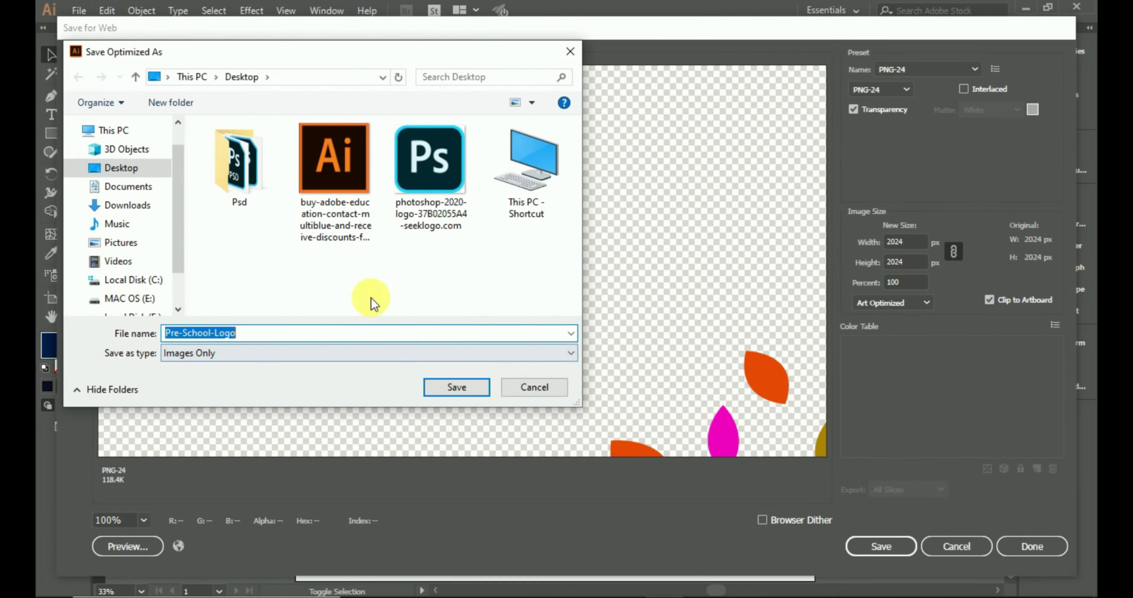
{"action": "left_click", "coordinate": [435, 391]}
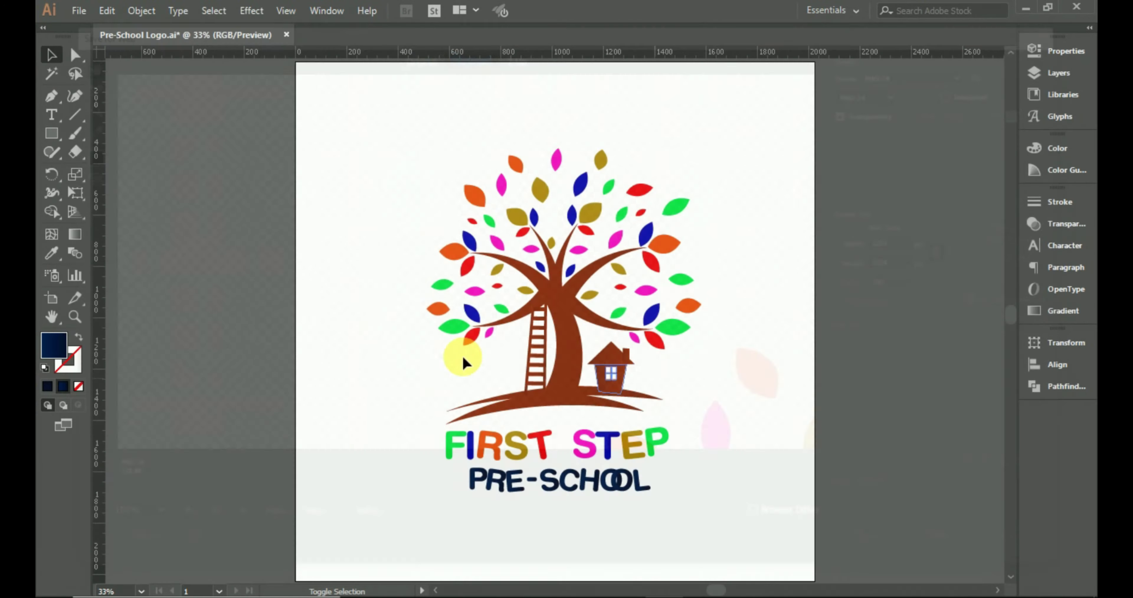
- Switch to Photoshop and open the "Your Logo" smart object of 3d glass window logo mockup.psd for editing
{"action": "left_click", "coordinate": [1026, 7]}
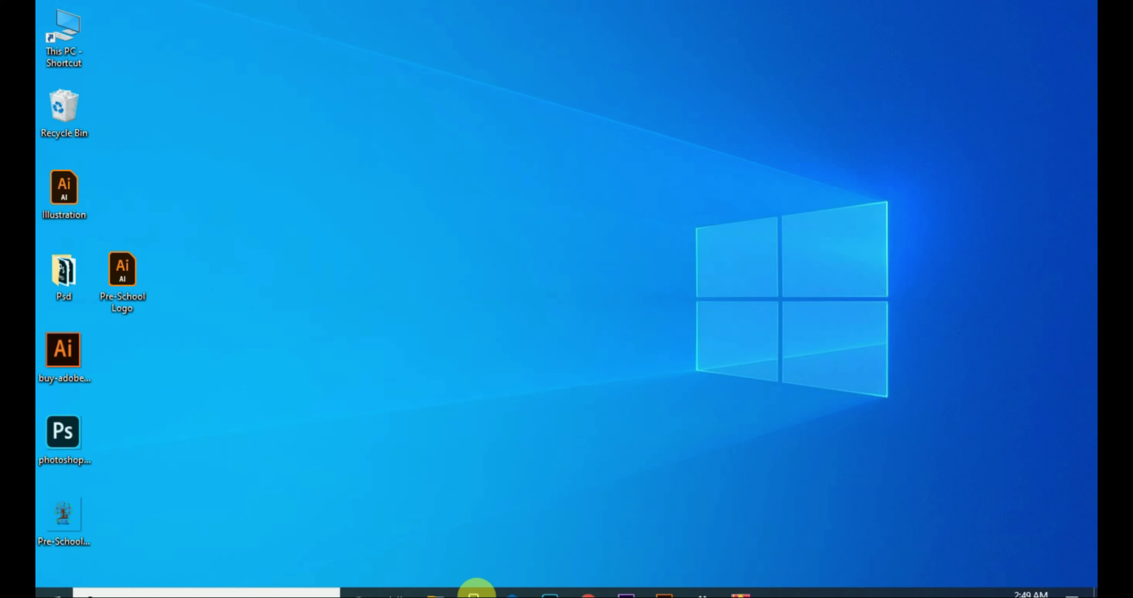
{"action": "left_click", "coordinate": [549, 583]}
{"action": "left_click", "coordinate": [1043, 72]}
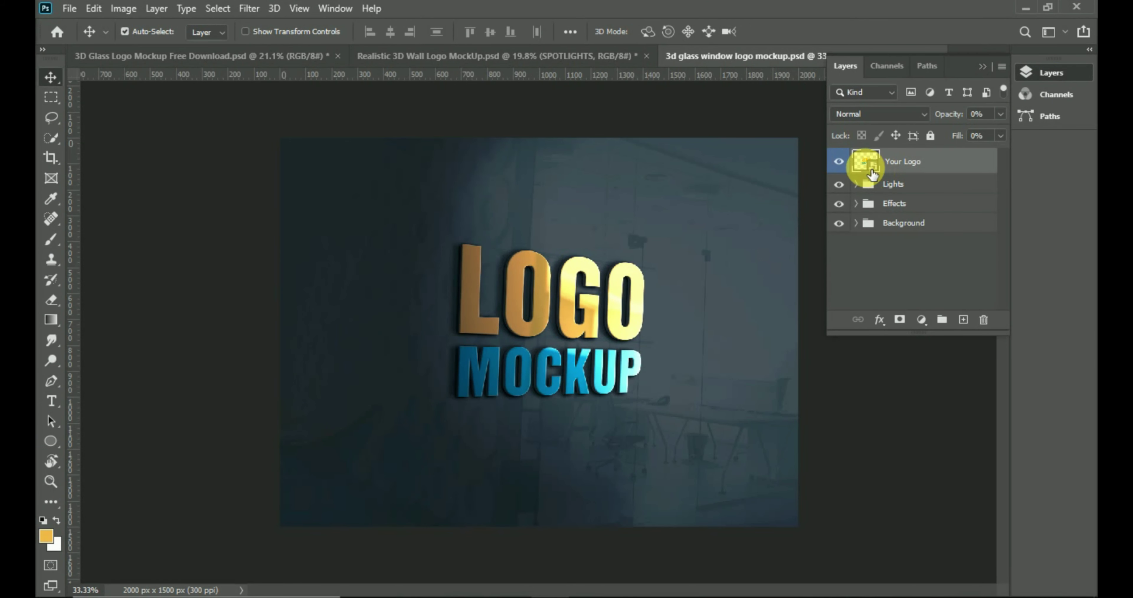
{"action": "double_click", "coordinate": [863, 162]}
- Place the Pre-School-Logo PNG from the Desktop into the smart object and enlarge it to 132.99%
{"action": "left_click", "coordinate": [1017, 10]}
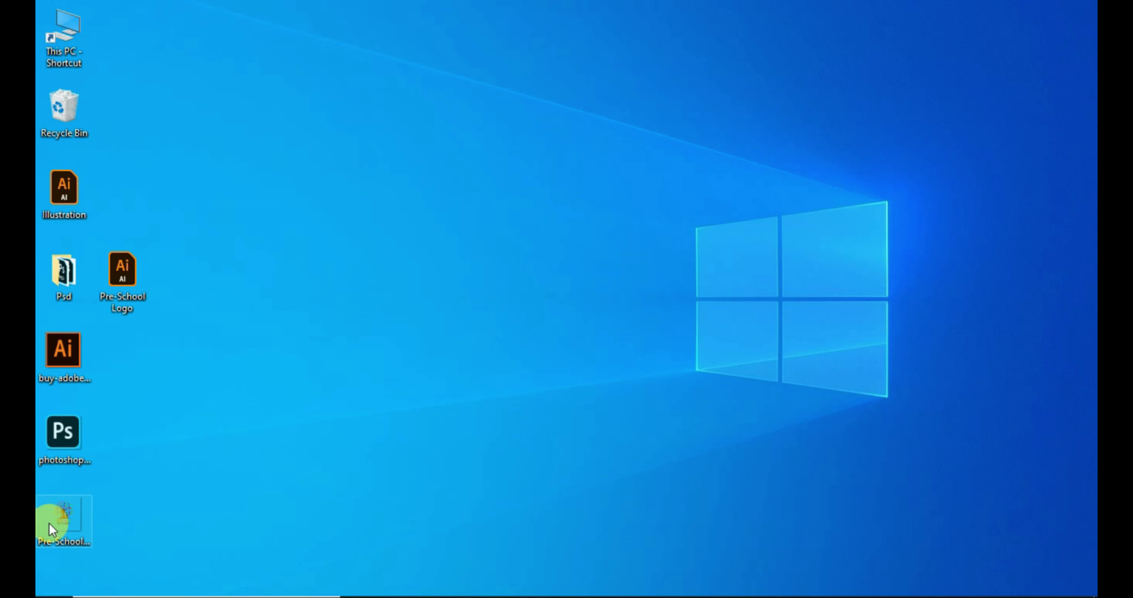
{"action": "left_click_drag", "start_coordinate": [49, 529], "coordinate": [717, 472]}
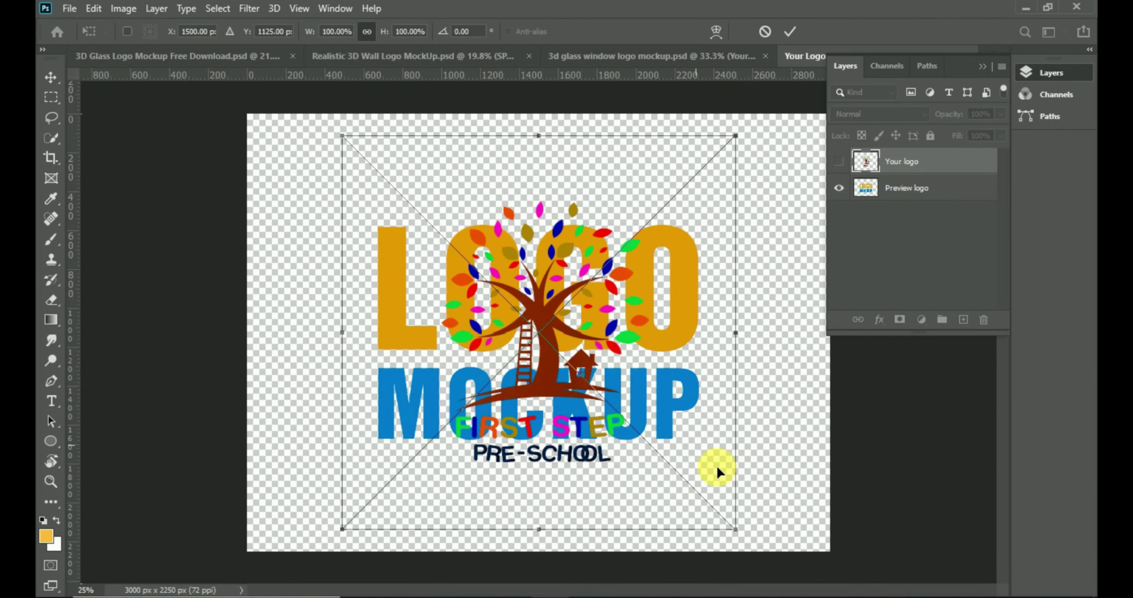
{"action": "left_click_drag", "start_coordinate": [734, 530], "coordinate": [824, 586]}
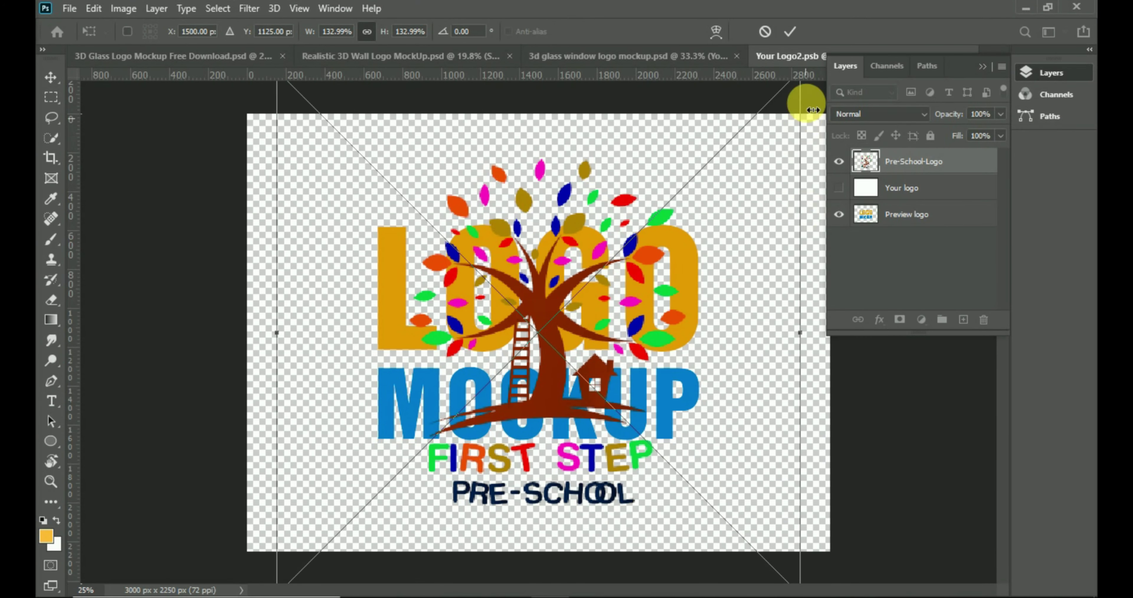
{"action": "left_click", "coordinate": [790, 31]}
- Hide the Preview logo layer, and save and close the smart object to update the glass window mockup
{"action": "left_click", "coordinate": [839, 214]}
{"action": "left_click", "coordinate": [983, 66]}
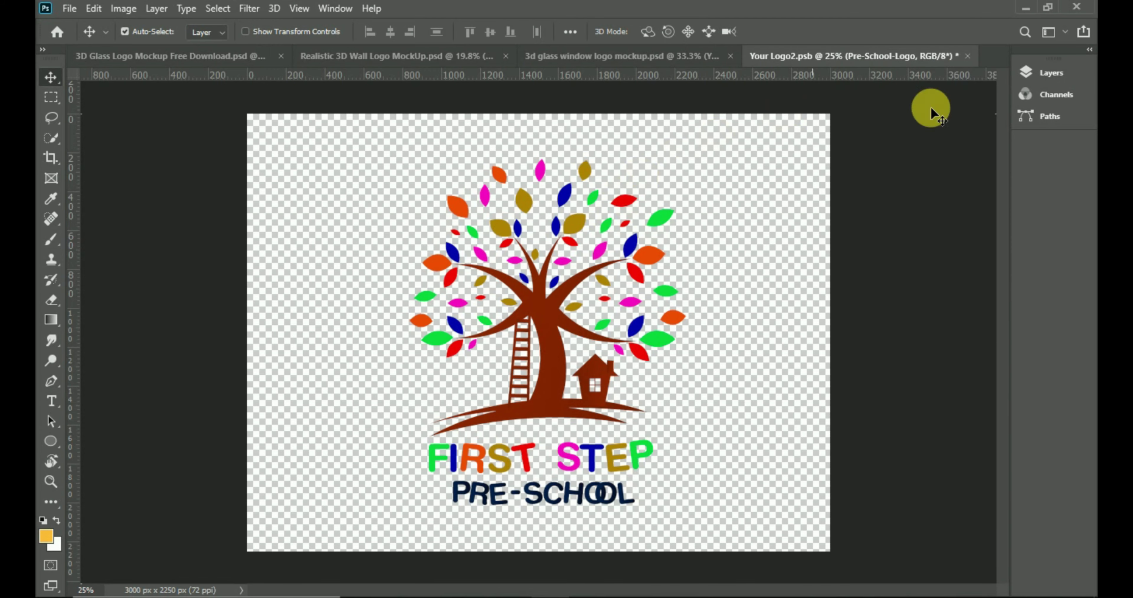
{"action": "left_click", "coordinate": [968, 56]}
{"action": "left_click", "coordinate": [491, 241]}
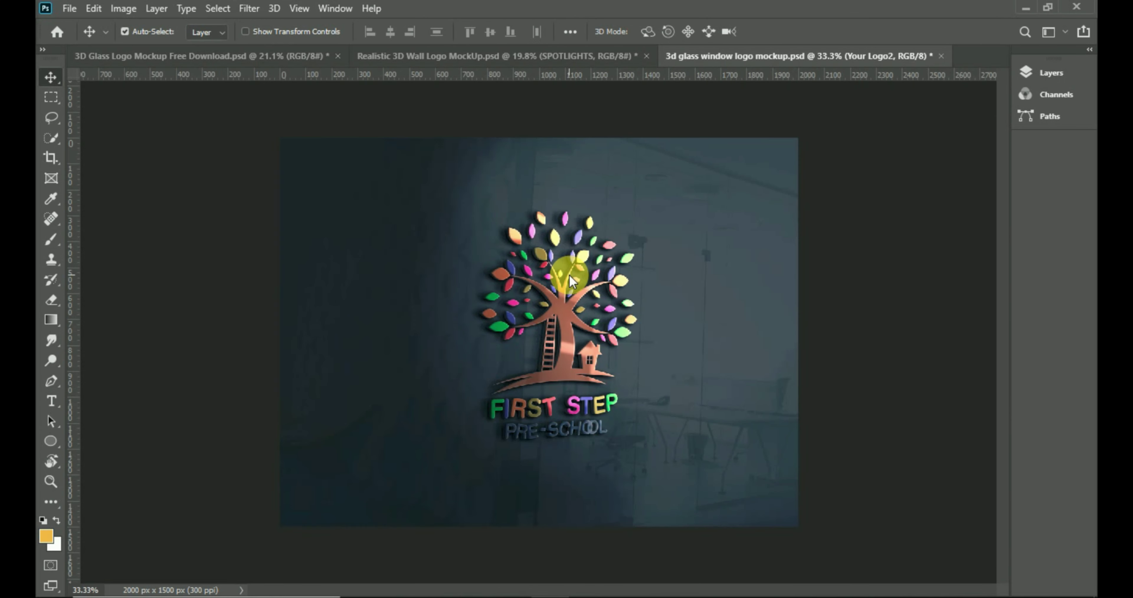
- Open the "[Your Logo Here]" smart object of Realistic 3D Wall Logo MockUp.psd for editing
{"action": "left_click", "coordinate": [590, 57]}
{"action": "left_click", "coordinate": [800, 202]}
{"action": "left_click", "coordinate": [1027, 73]}
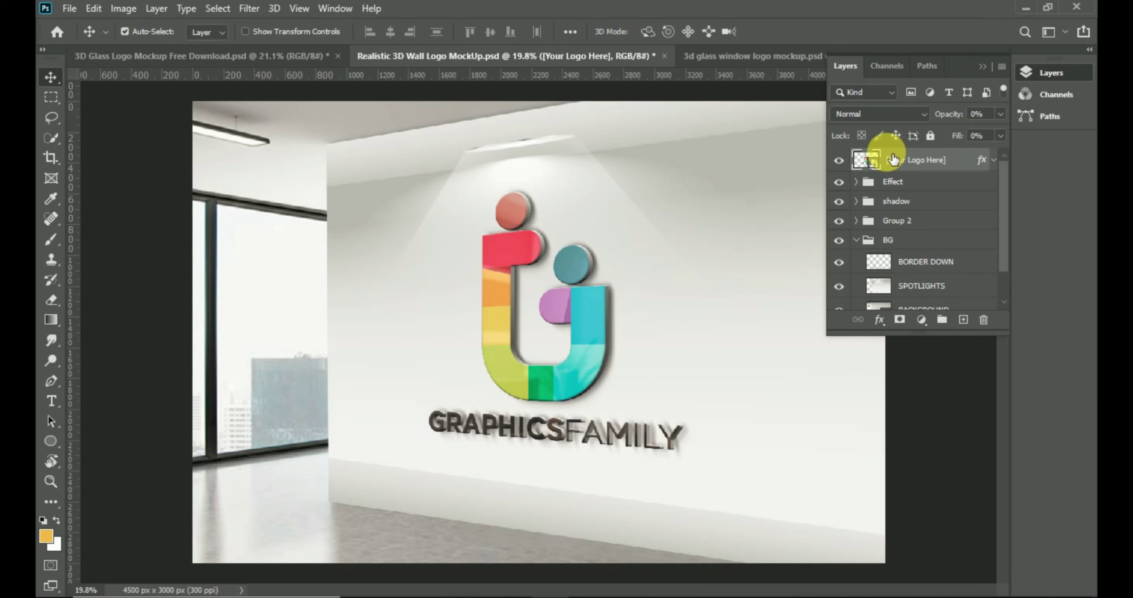
{"action": "double_click", "coordinate": [866, 159]}
- Place the Pre-School-Logo PNG from the Desktop into the wall mockup's smart object, scaled to 38.95%
{"action": "left_click", "coordinate": [764, 84]}
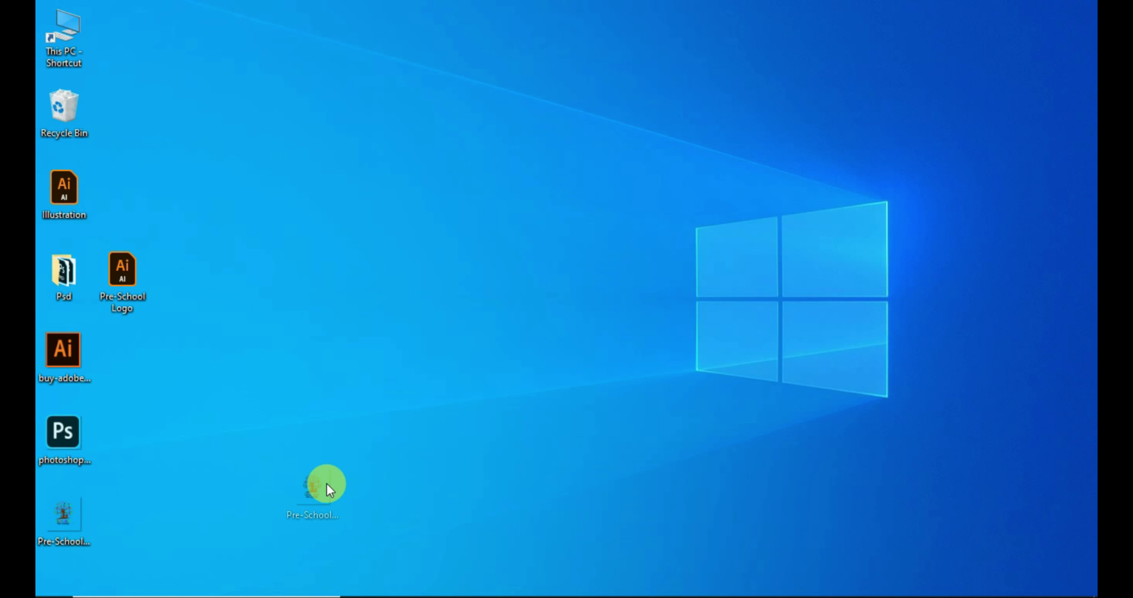
{"action": "left_click_drag", "start_coordinate": [330, 489], "coordinate": [466, 528]}
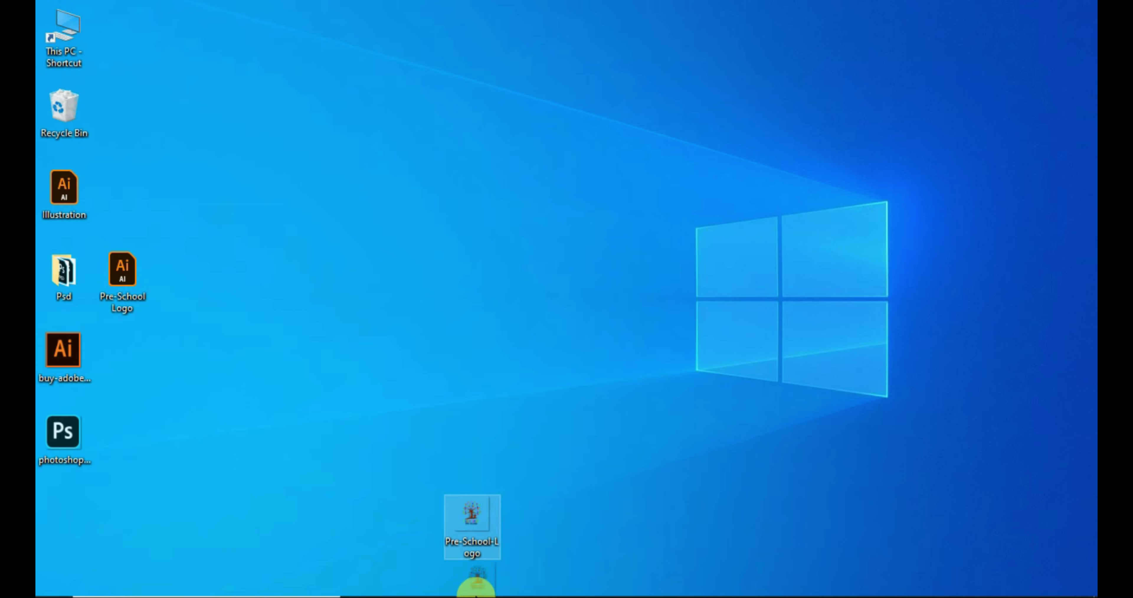
{"action": "left_click_drag", "start_coordinate": [476, 590], "coordinate": [794, 559]}
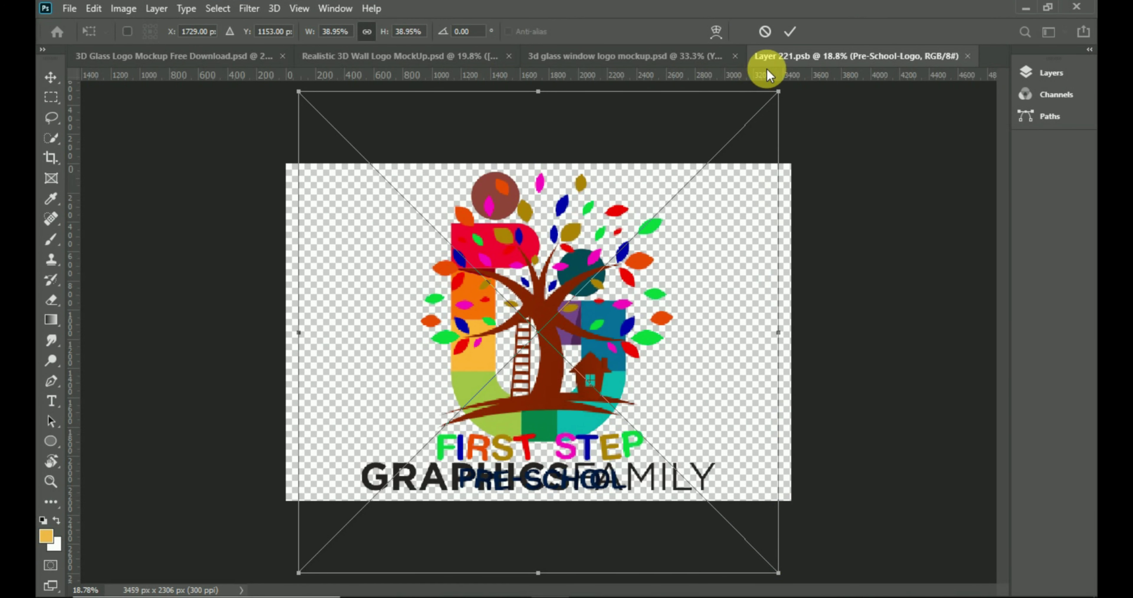
{"action": "key", "text": "Return"}
- Hide the original GraphicsFamily logo artwork, and save and close the smart object to update the wall mockup
{"action": "left_click", "coordinate": [1051, 73]}
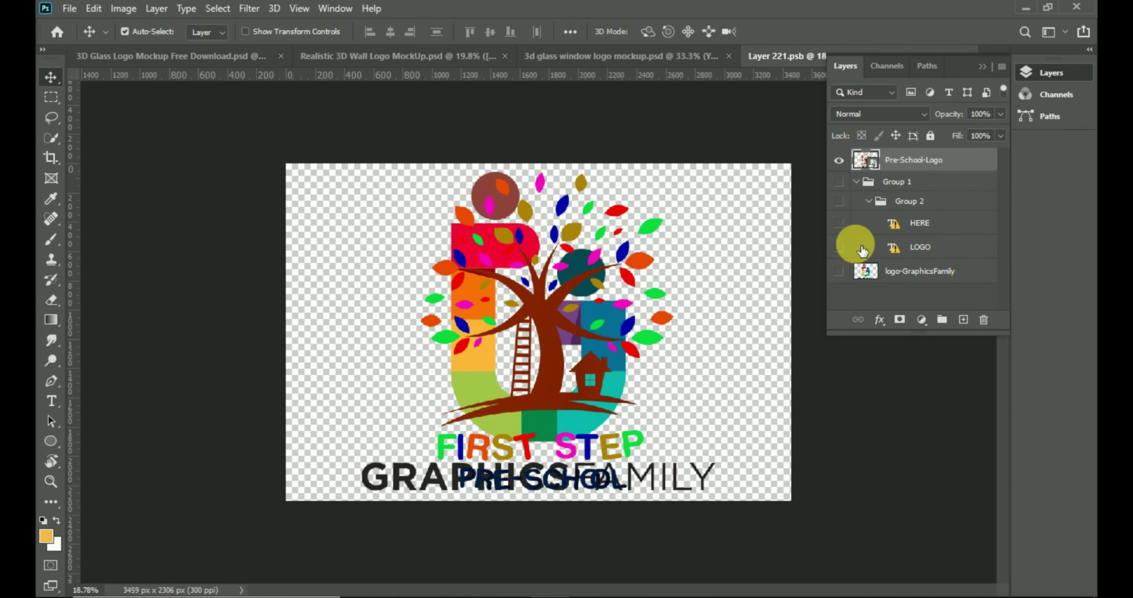
{"action": "left_click", "coordinate": [982, 66]}
{"action": "left_click", "coordinate": [969, 56]}
{"action": "left_click", "coordinate": [516, 238]}
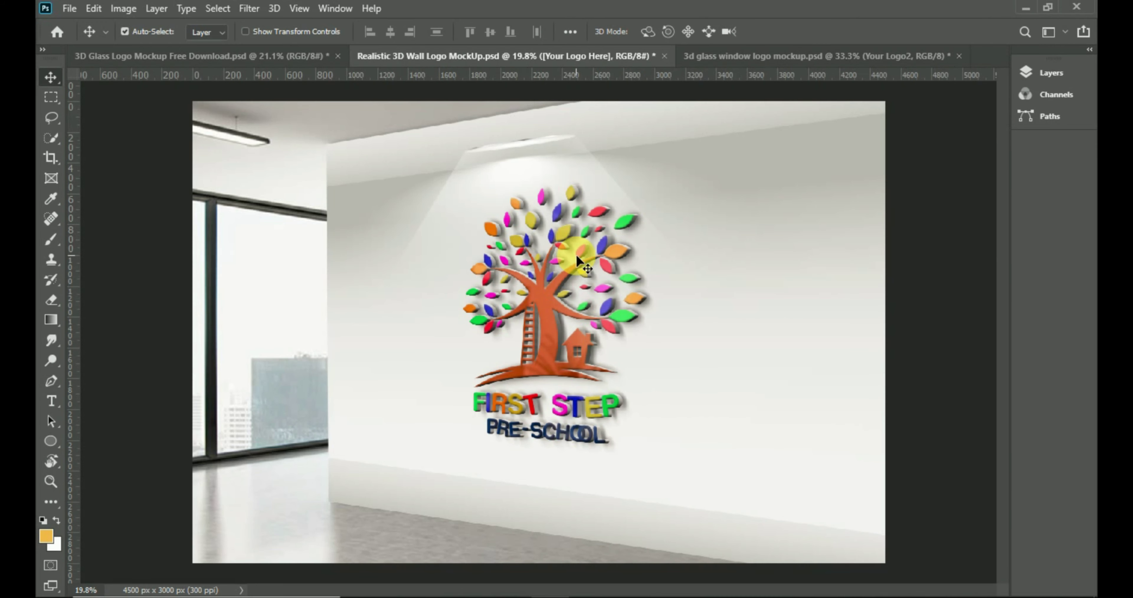
- Examine the logo up close in the glass window and wall mockups, and bring up 3D Glass Logo Mockup Free Download.psd
{"action": "left_click", "coordinate": [783, 56]}
{"action": "scroll", "coordinate": [550, 316], "scroll_direction": "up", "scroll_amount": 3}
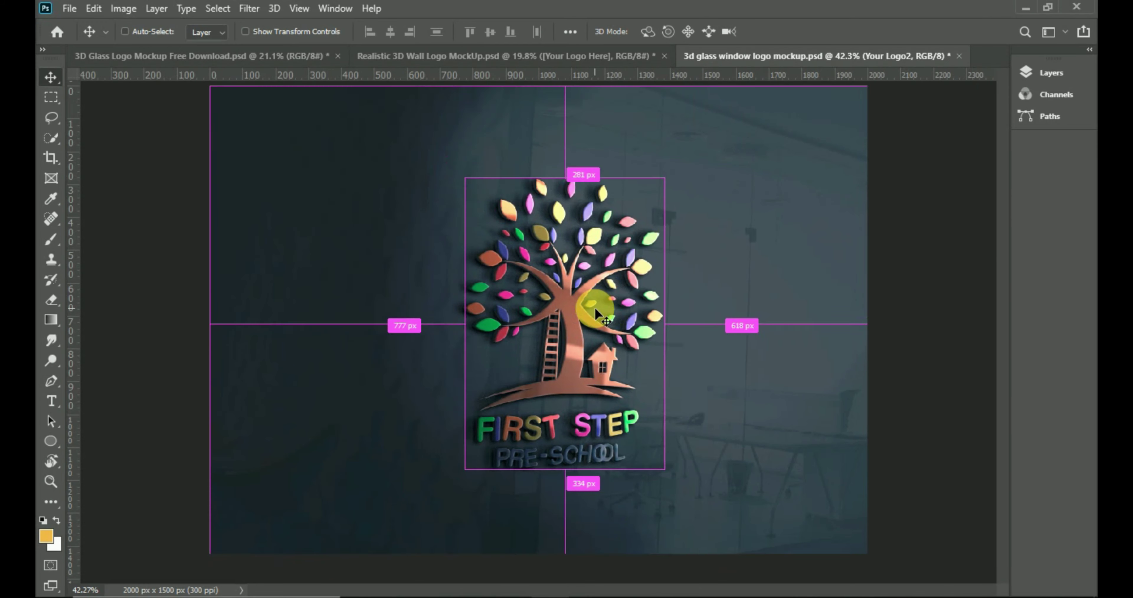
{"action": "scroll", "coordinate": [587, 308], "scroll_direction": "up", "scroll_amount": 3}
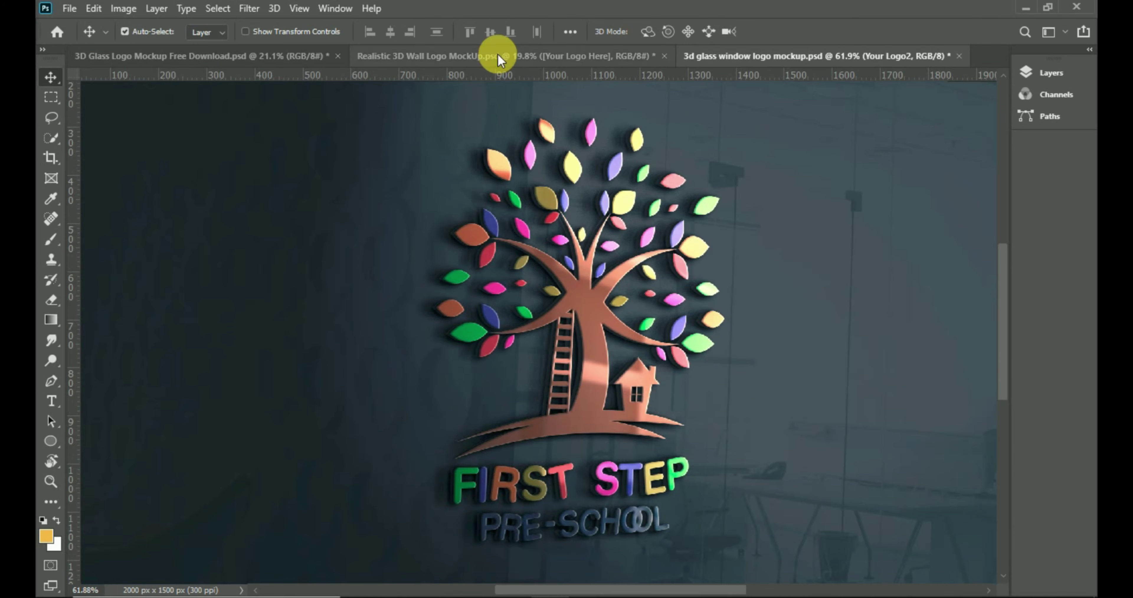
{"action": "left_click", "coordinate": [496, 56]}
{"action": "scroll", "coordinate": [611, 352], "scroll_direction": "up", "scroll_amount": 4}
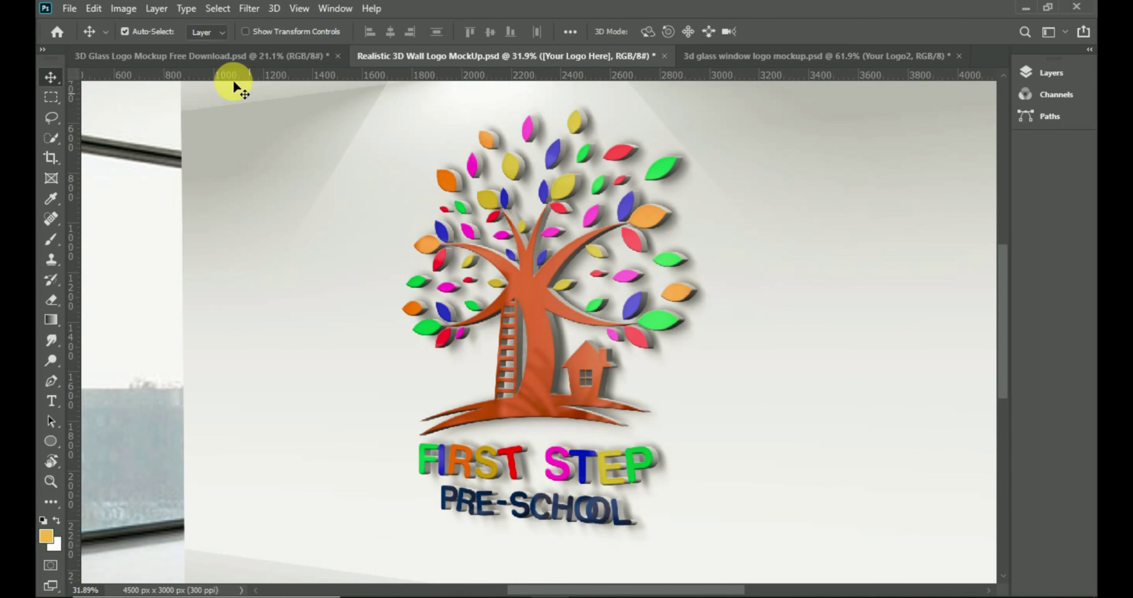
{"action": "left_click", "coordinate": [212, 56]}
{"action": "scroll", "coordinate": [545, 288], "scroll_direction": "up", "scroll_amount": 4}
{"action": "scroll", "coordinate": [561, 297], "scroll_direction": "down", "scroll_amount": 4}
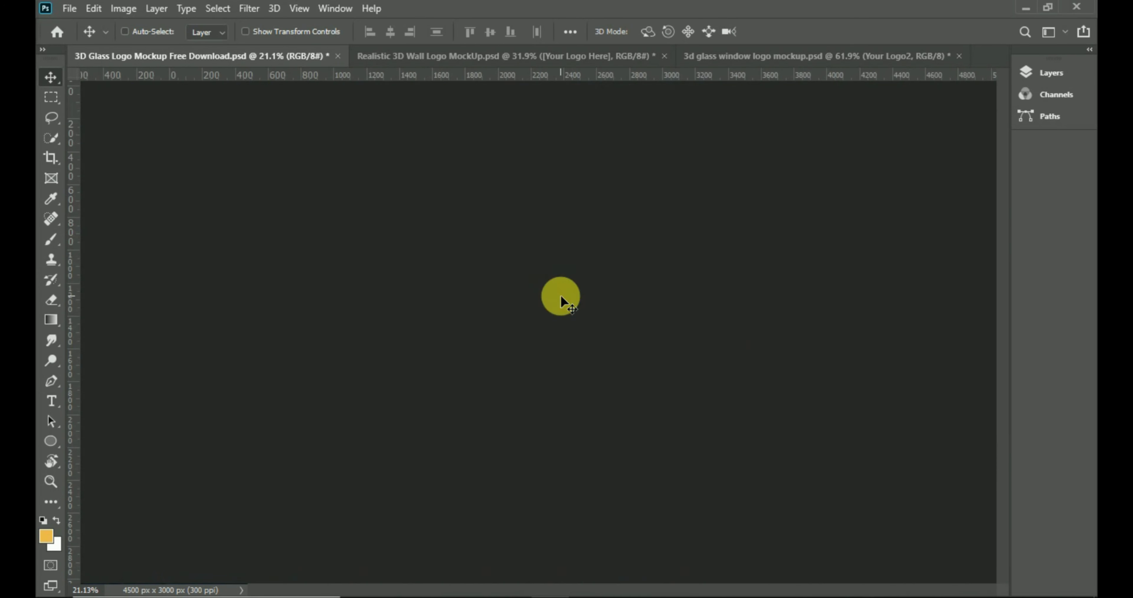